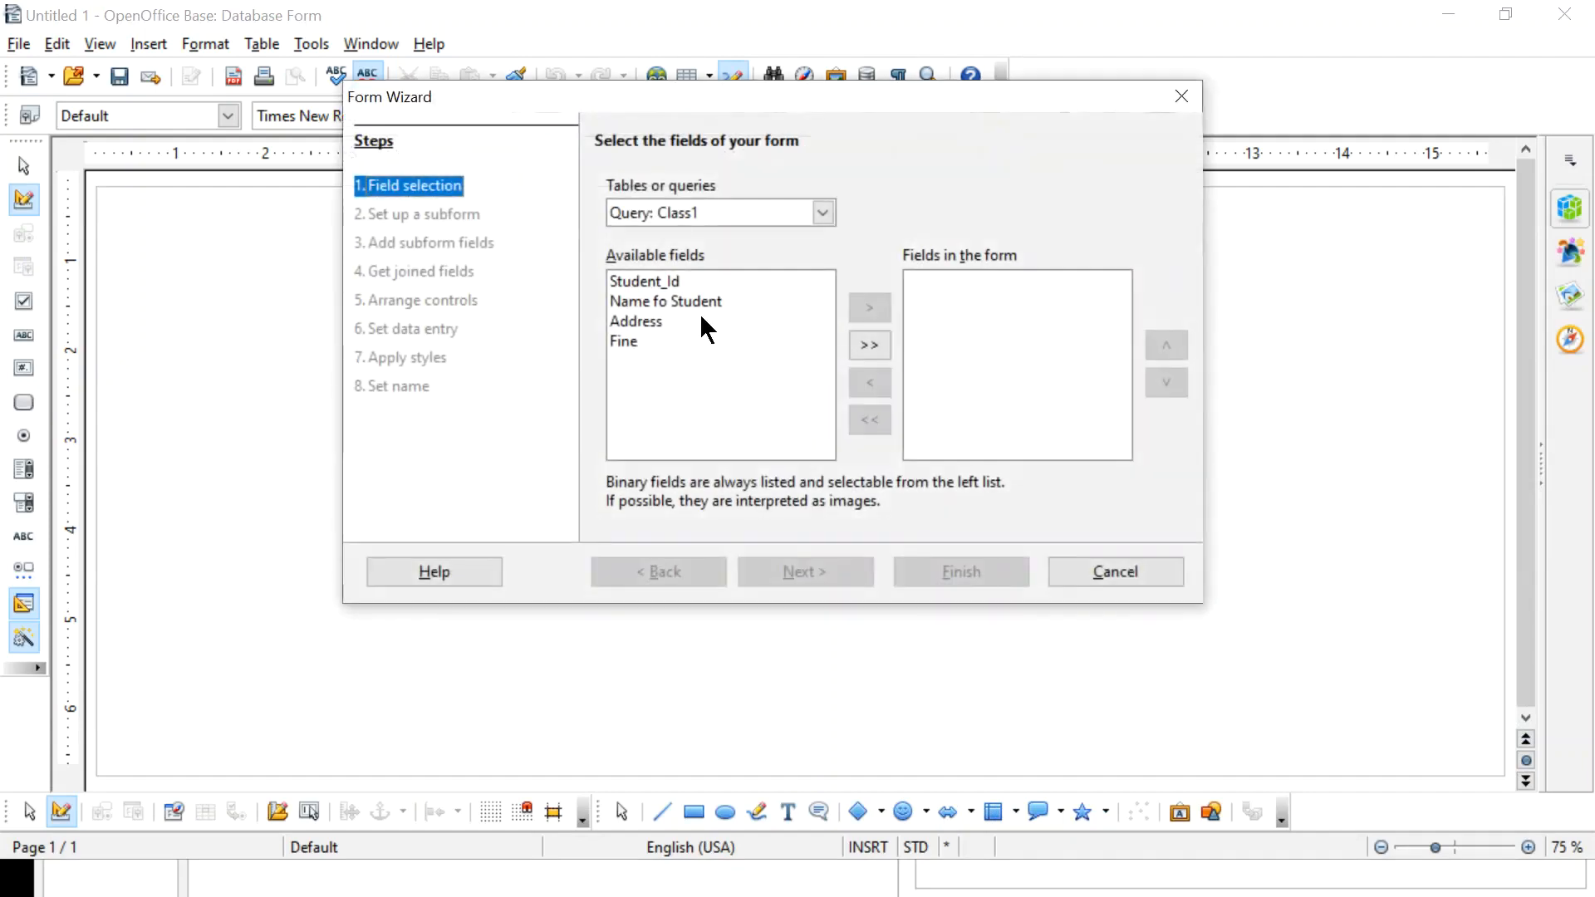
Use the Class table as the form's source and include all of its fields except Class
left_click_drag(1129, 24, 1127, 176)
left_click_drag(968, 96, 1168, 282)
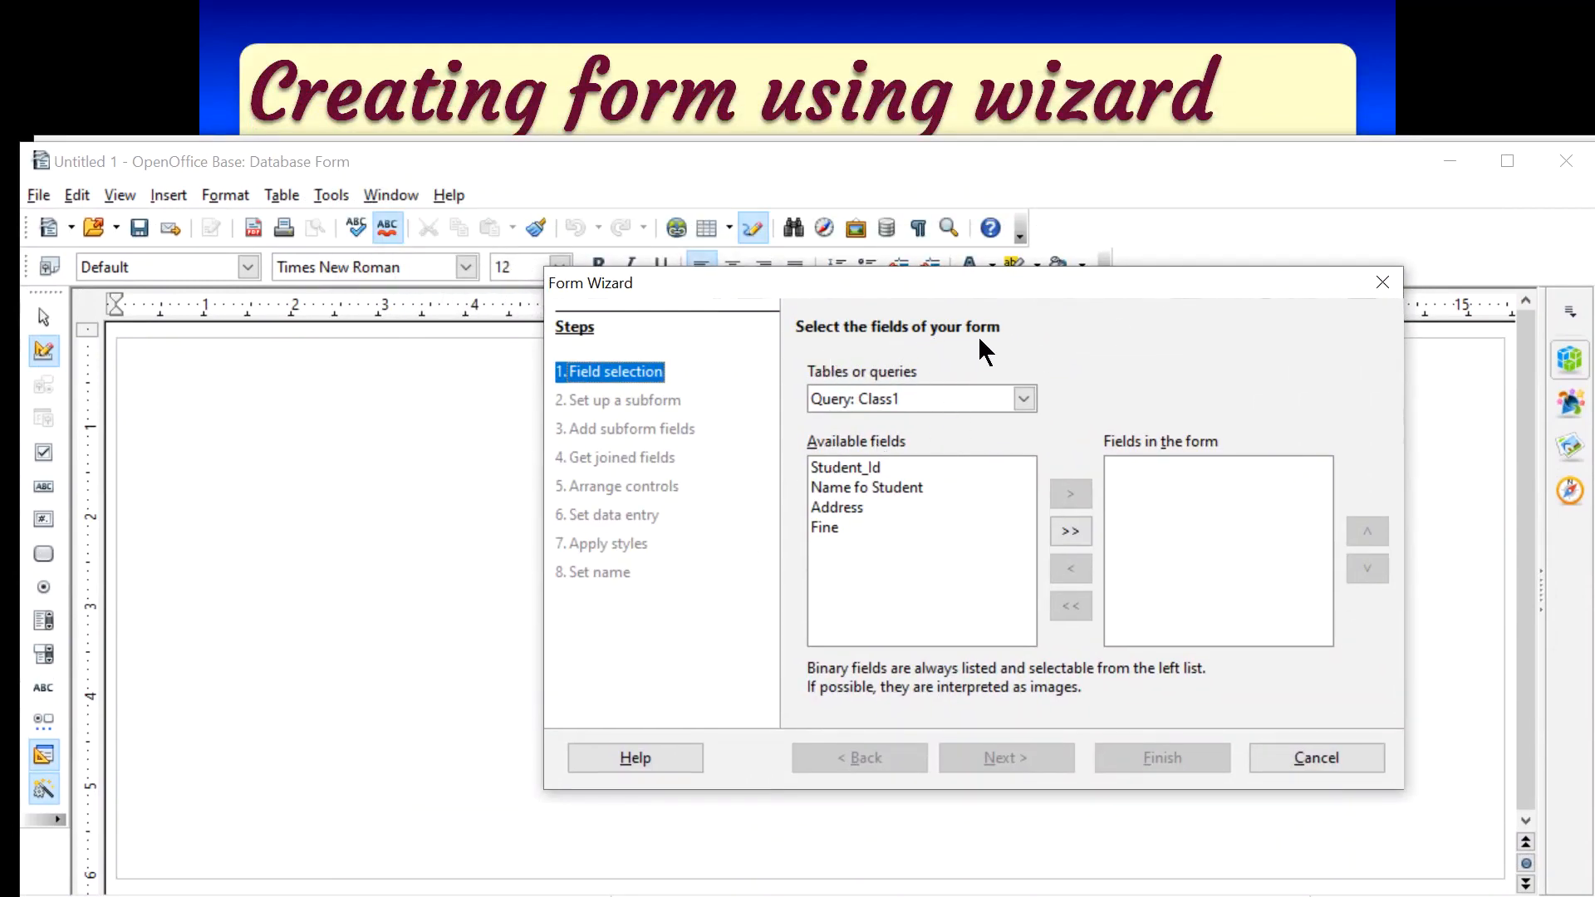
left_click(925, 402)
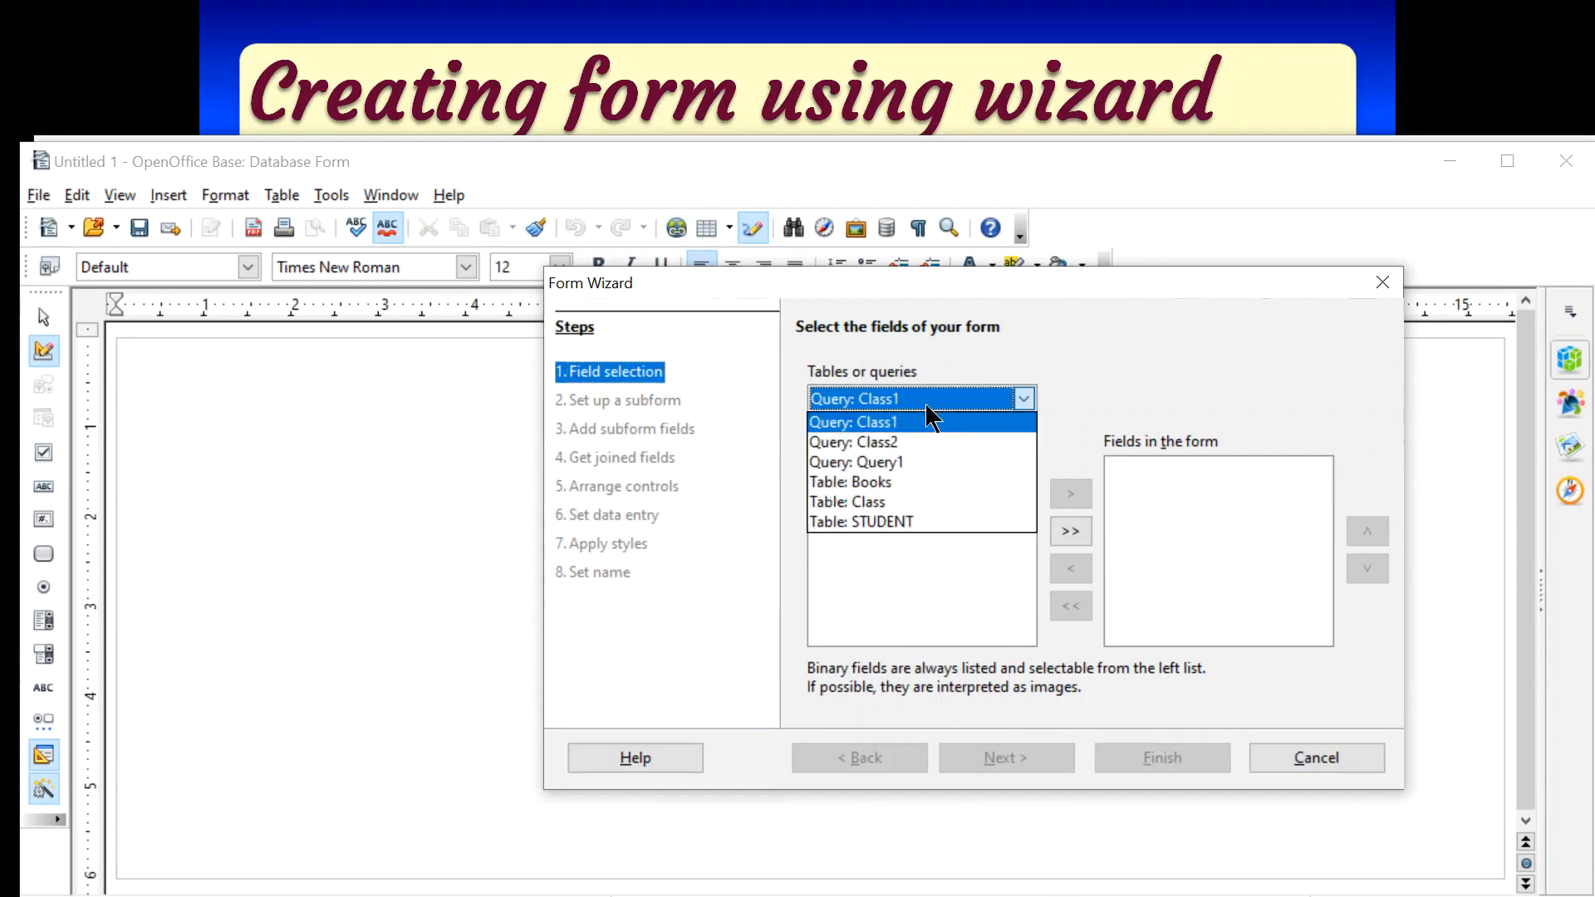
left_click(860, 502)
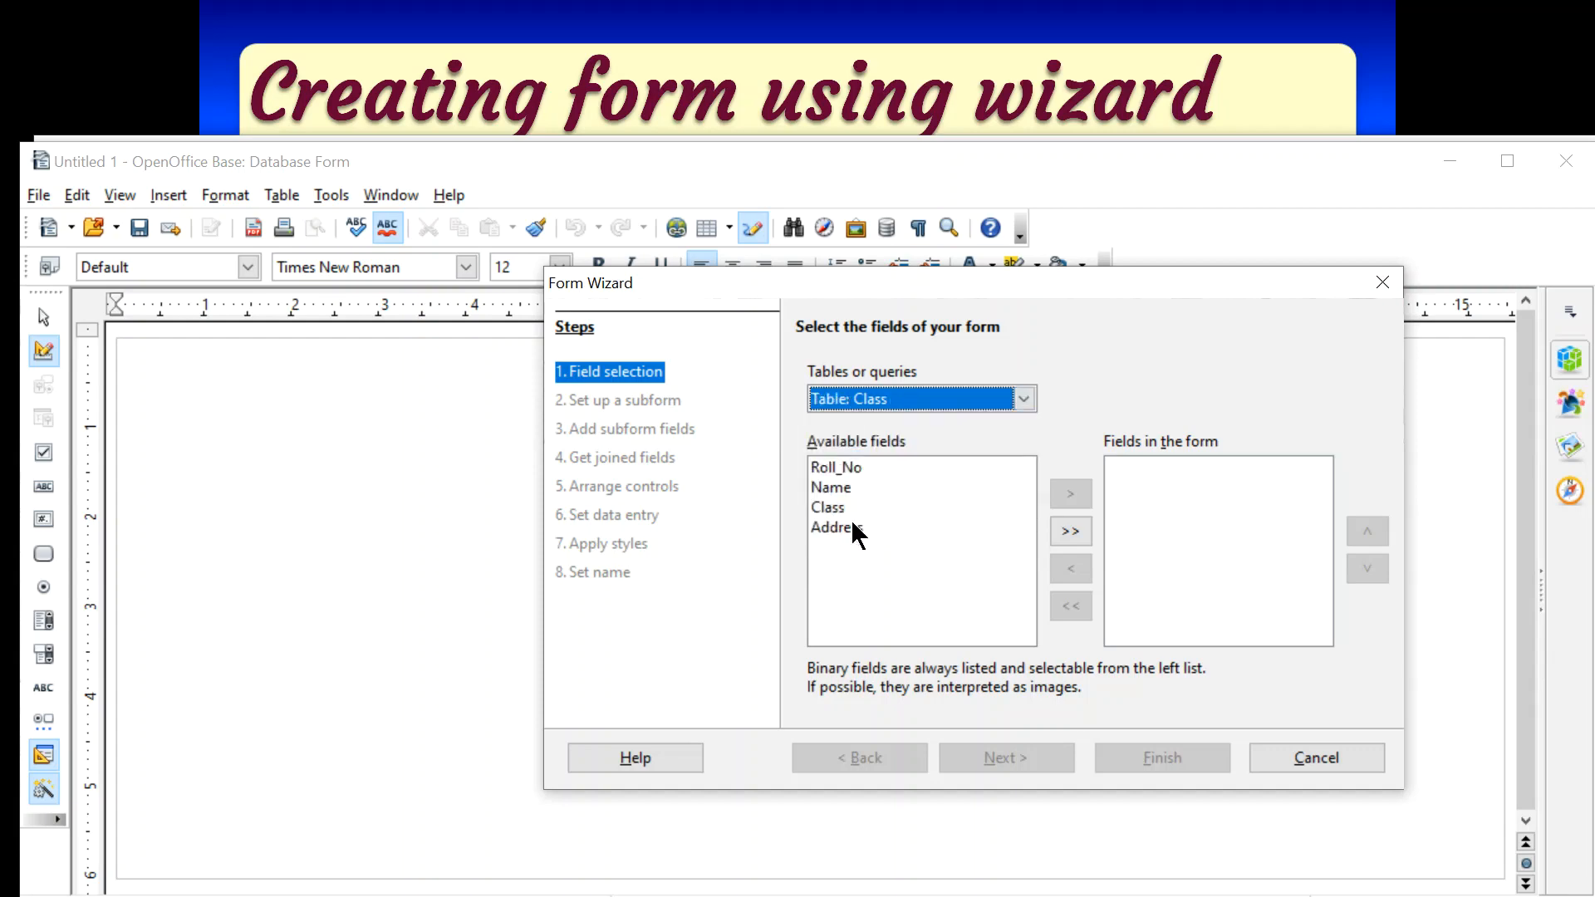
left_click(847, 465)
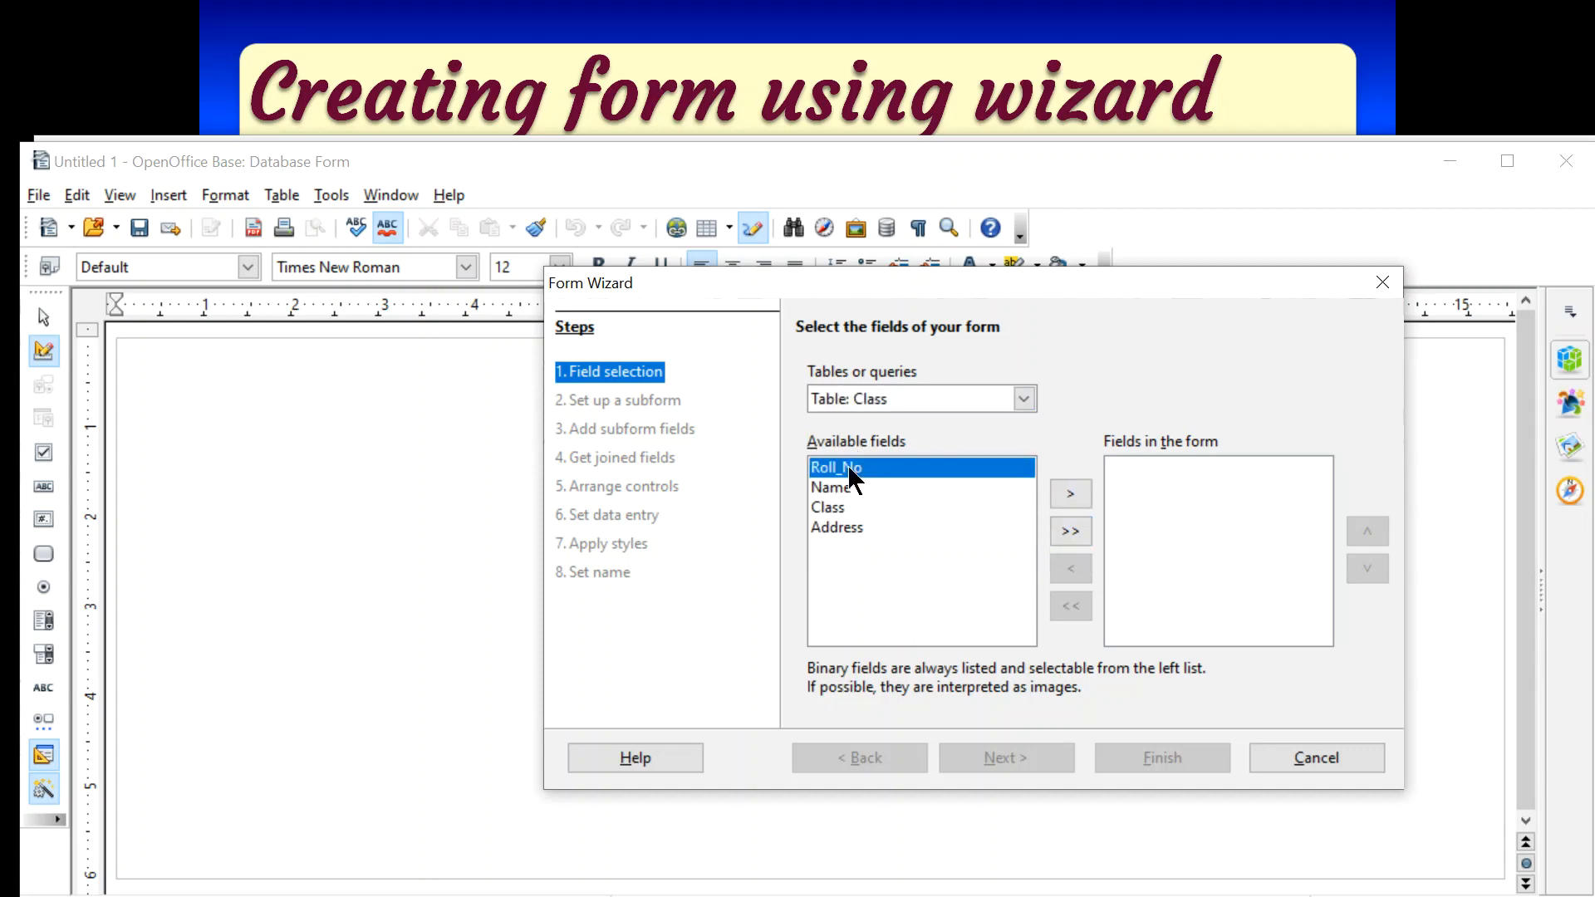
left_click(1083, 492)
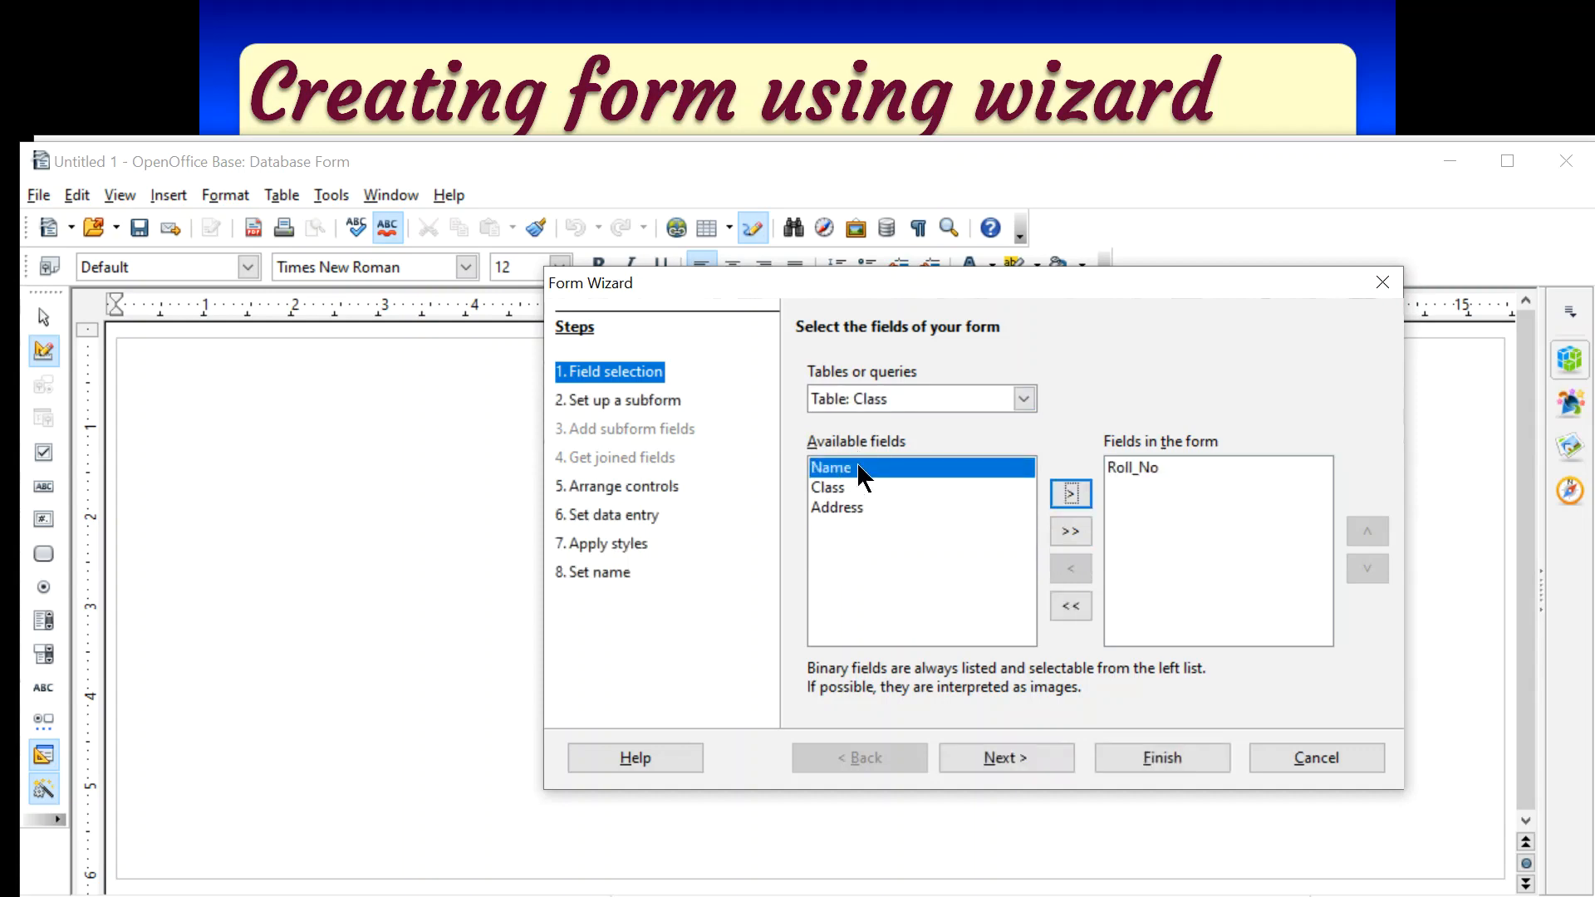
left_click(1070, 531)
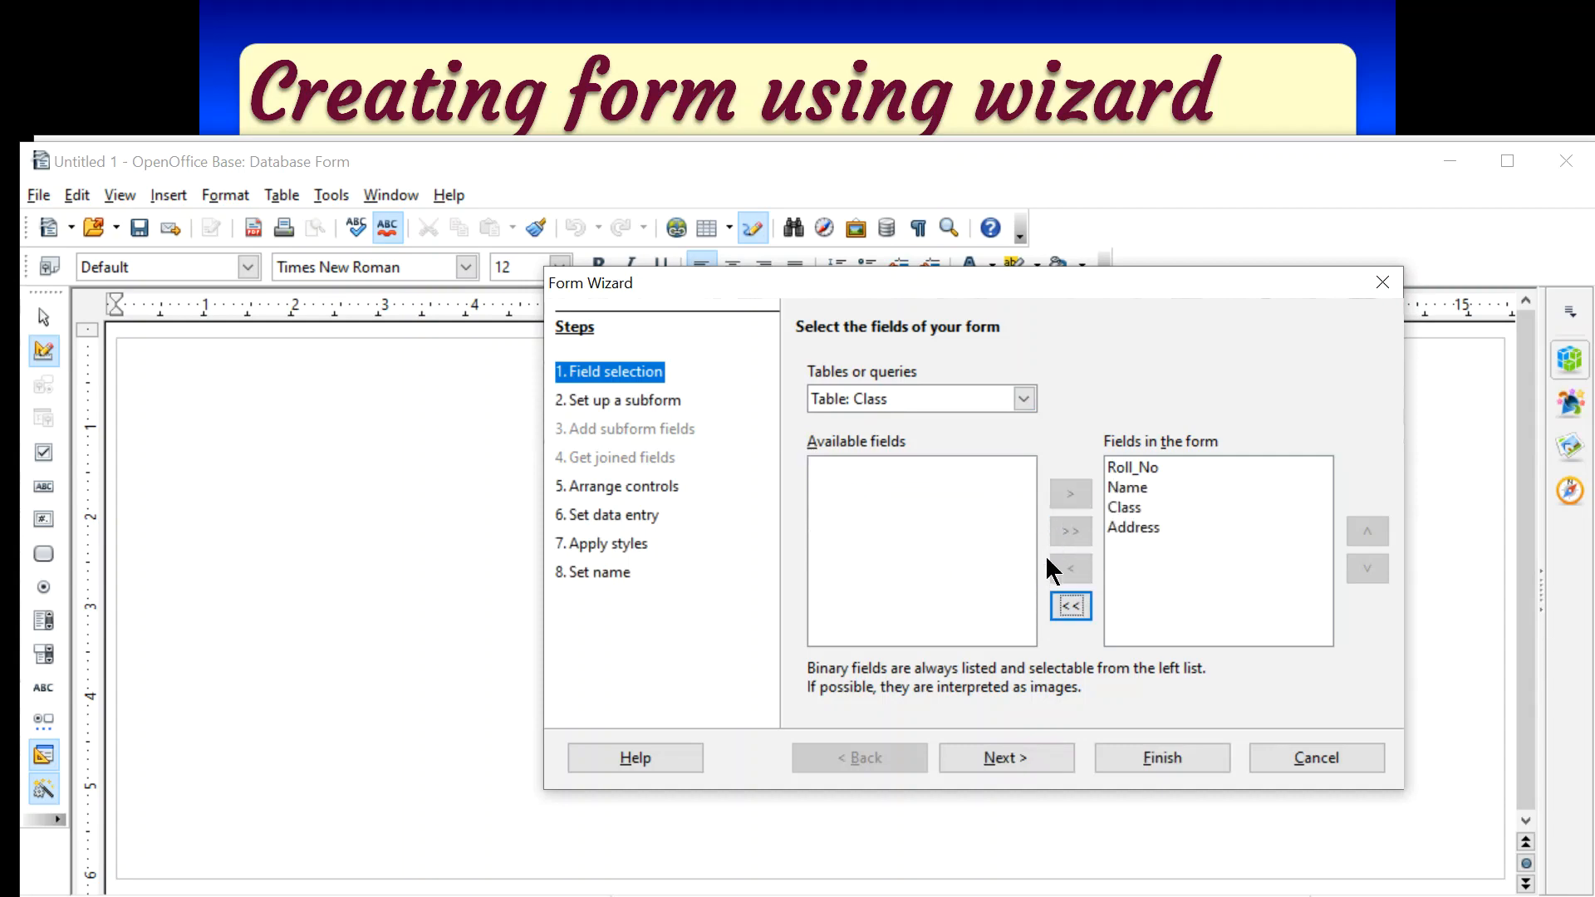
left_click(1118, 505)
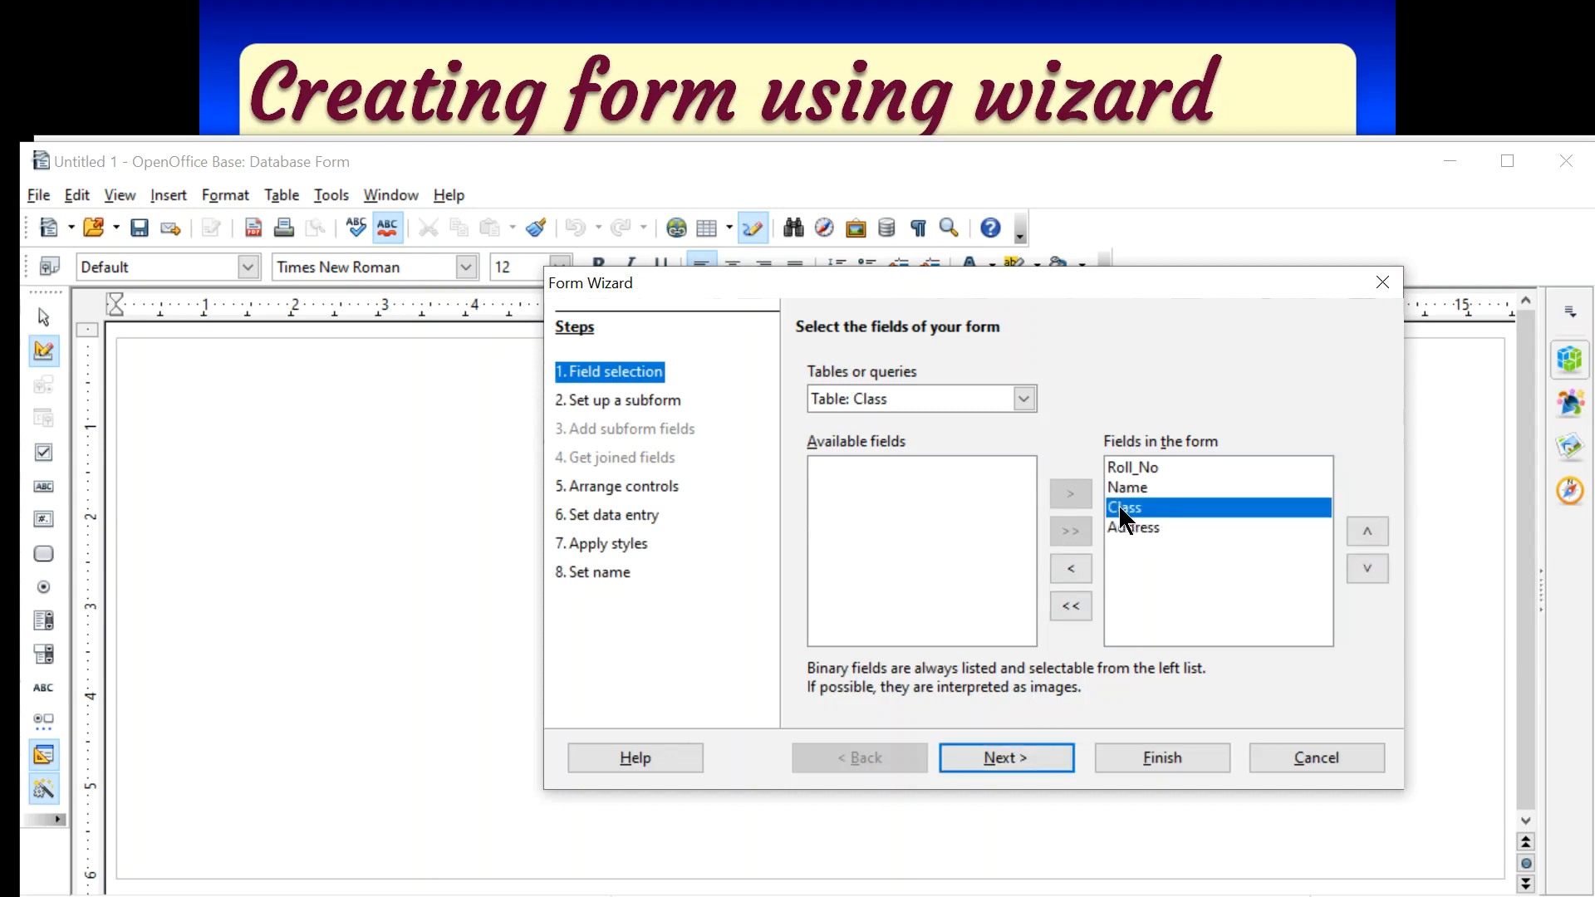
left_click(1071, 568)
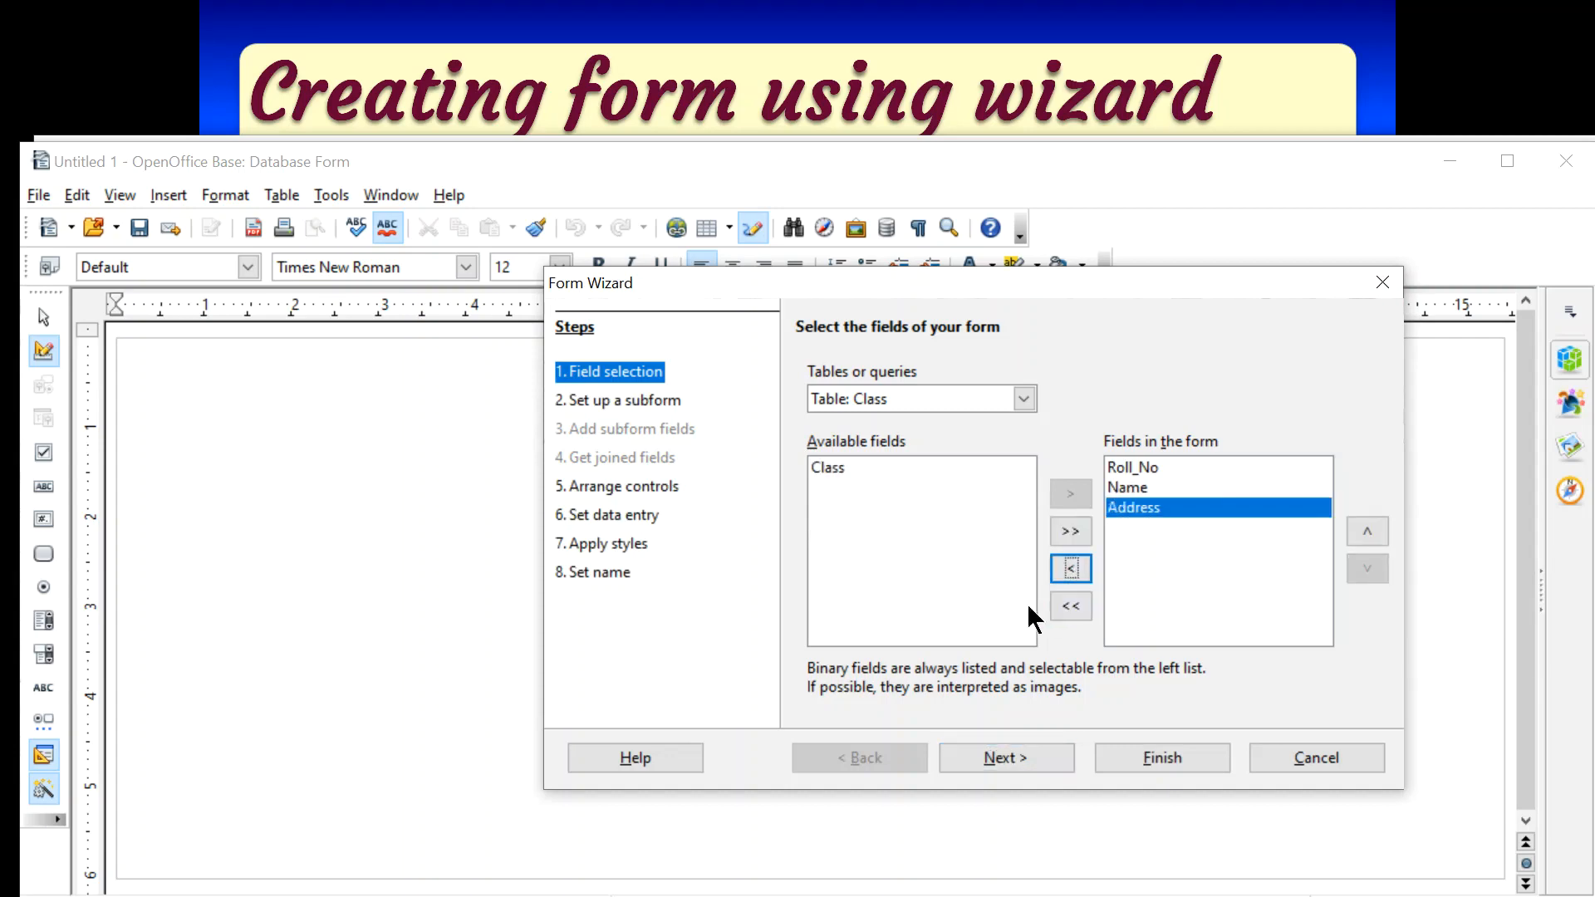
Switch the form's source to the Books table, add the Fine and BookTitle fields, and continue to the subform setup
left_click(874, 400)
left_click(876, 482)
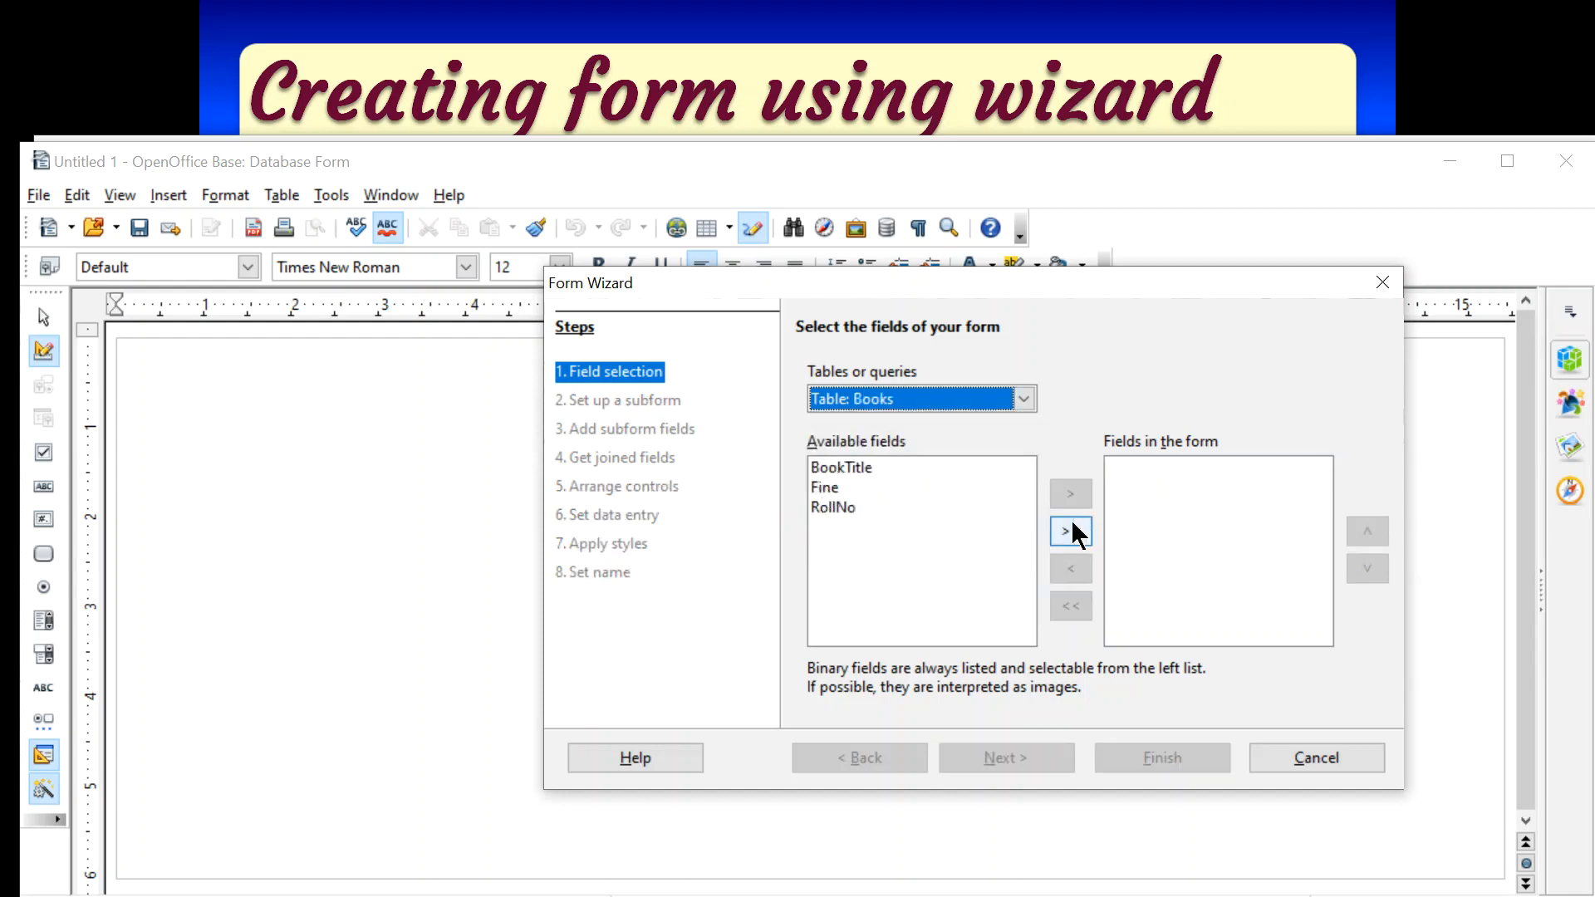
left_click(835, 487)
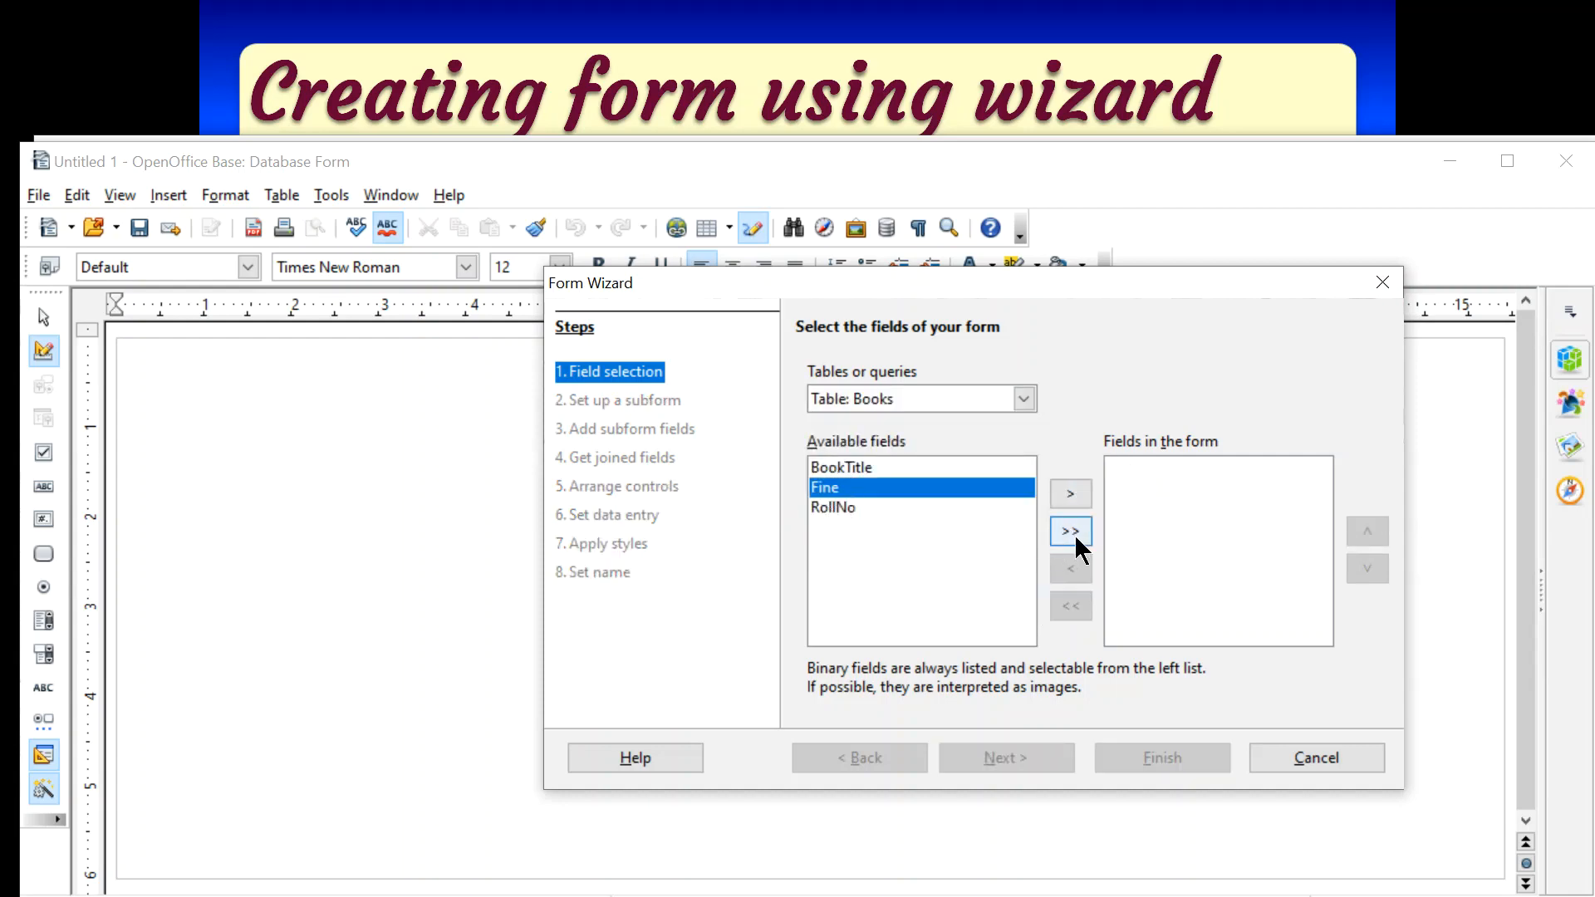
left_click(1070, 495)
left_click(879, 468)
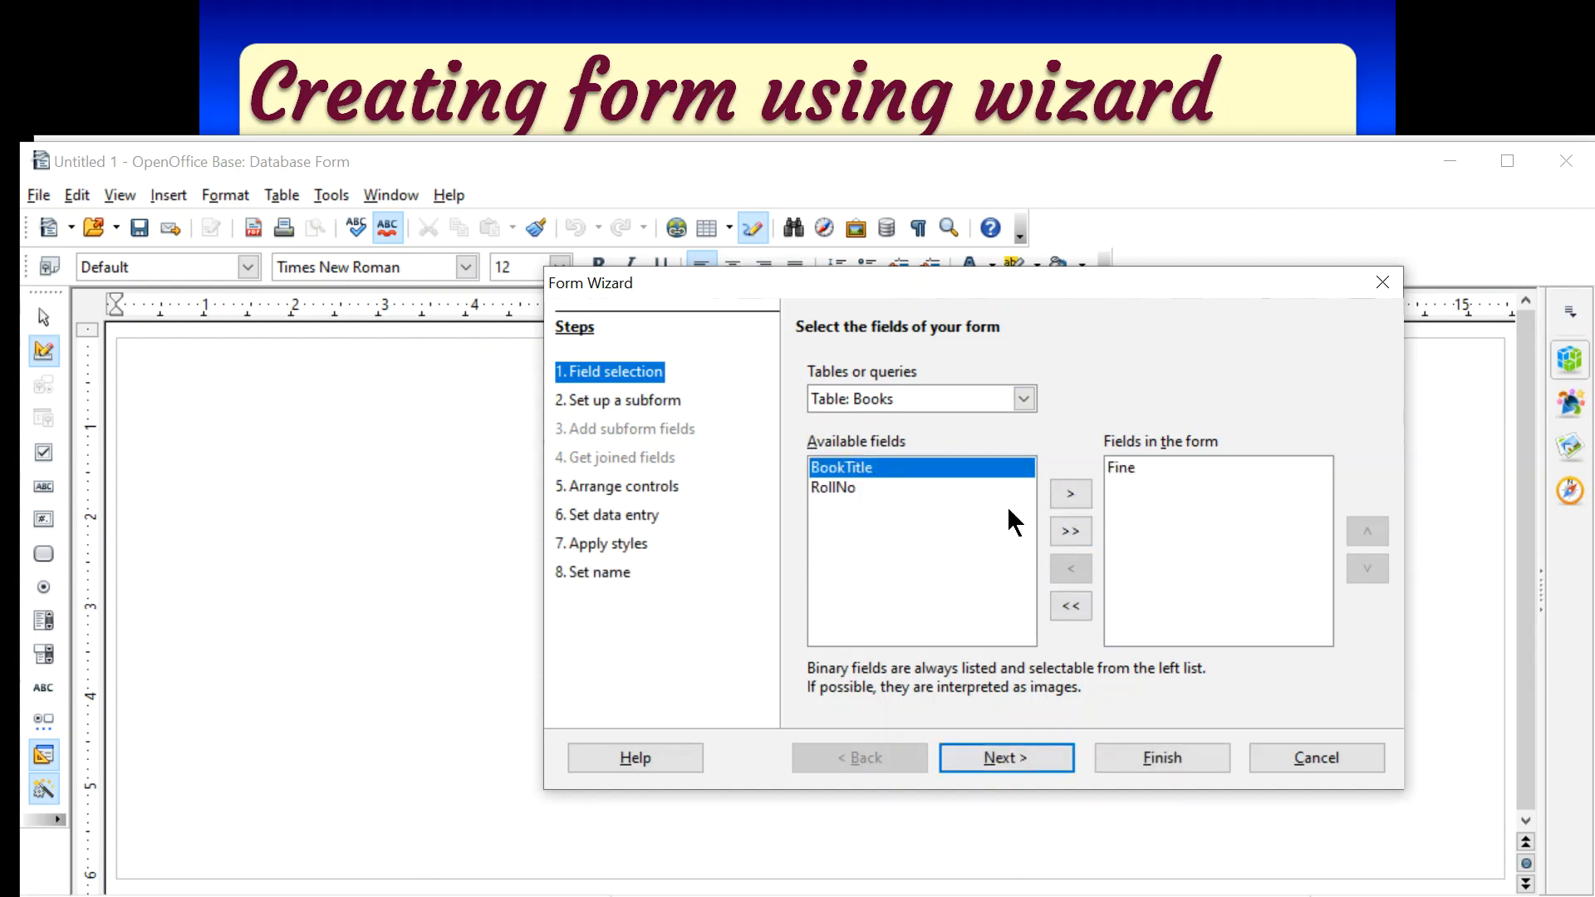
left_click(1070, 495)
left_click(874, 397)
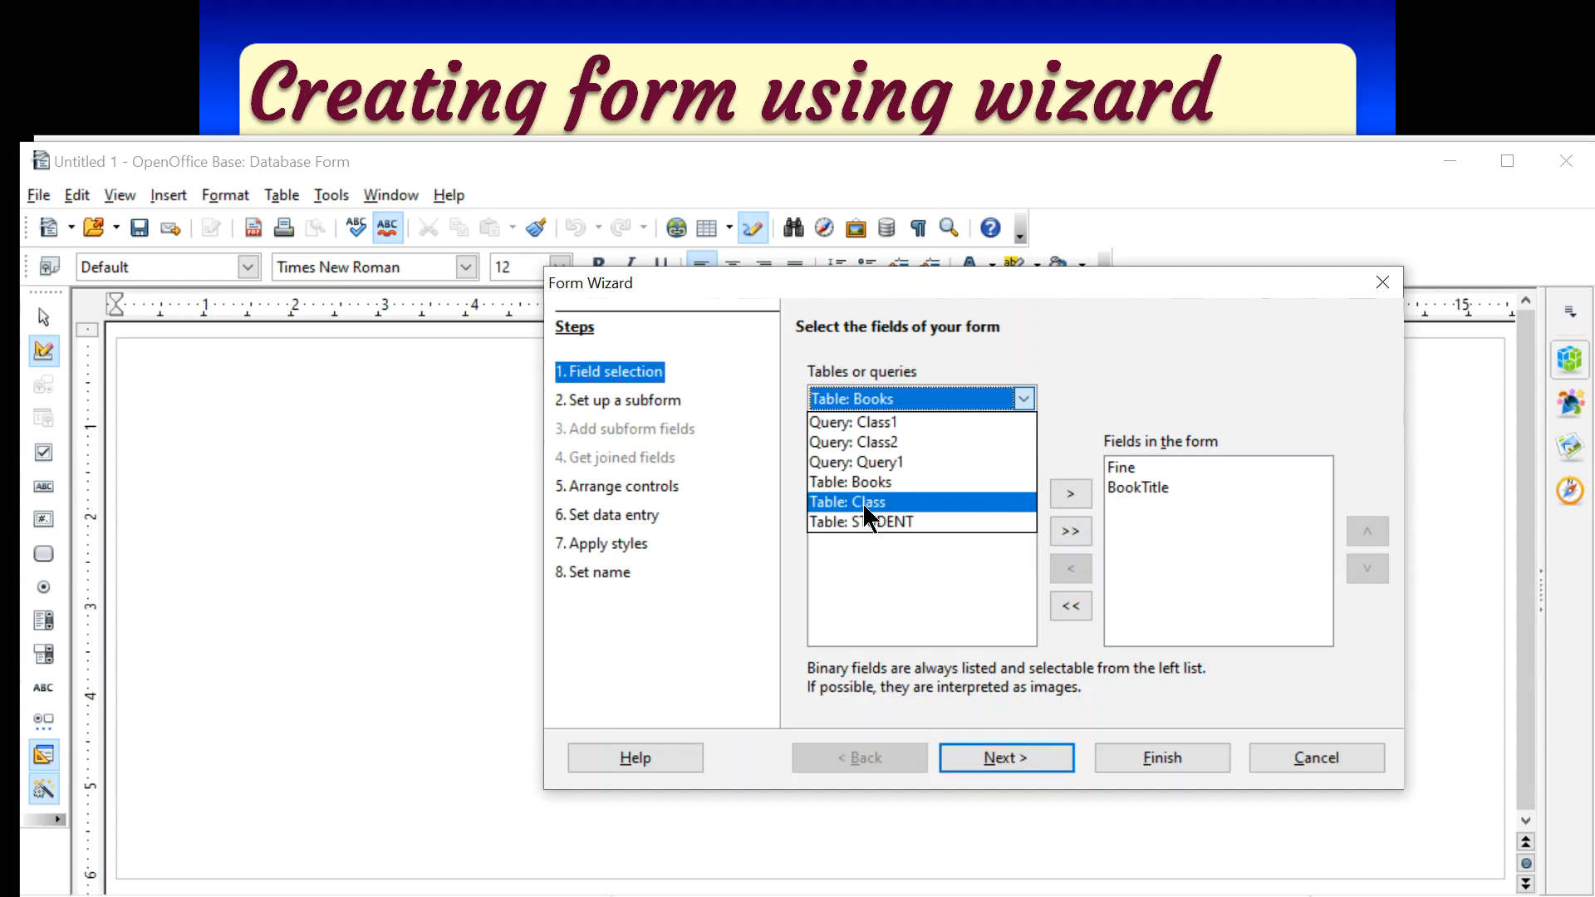
left_click(1029, 745)
left_click(1028, 756)
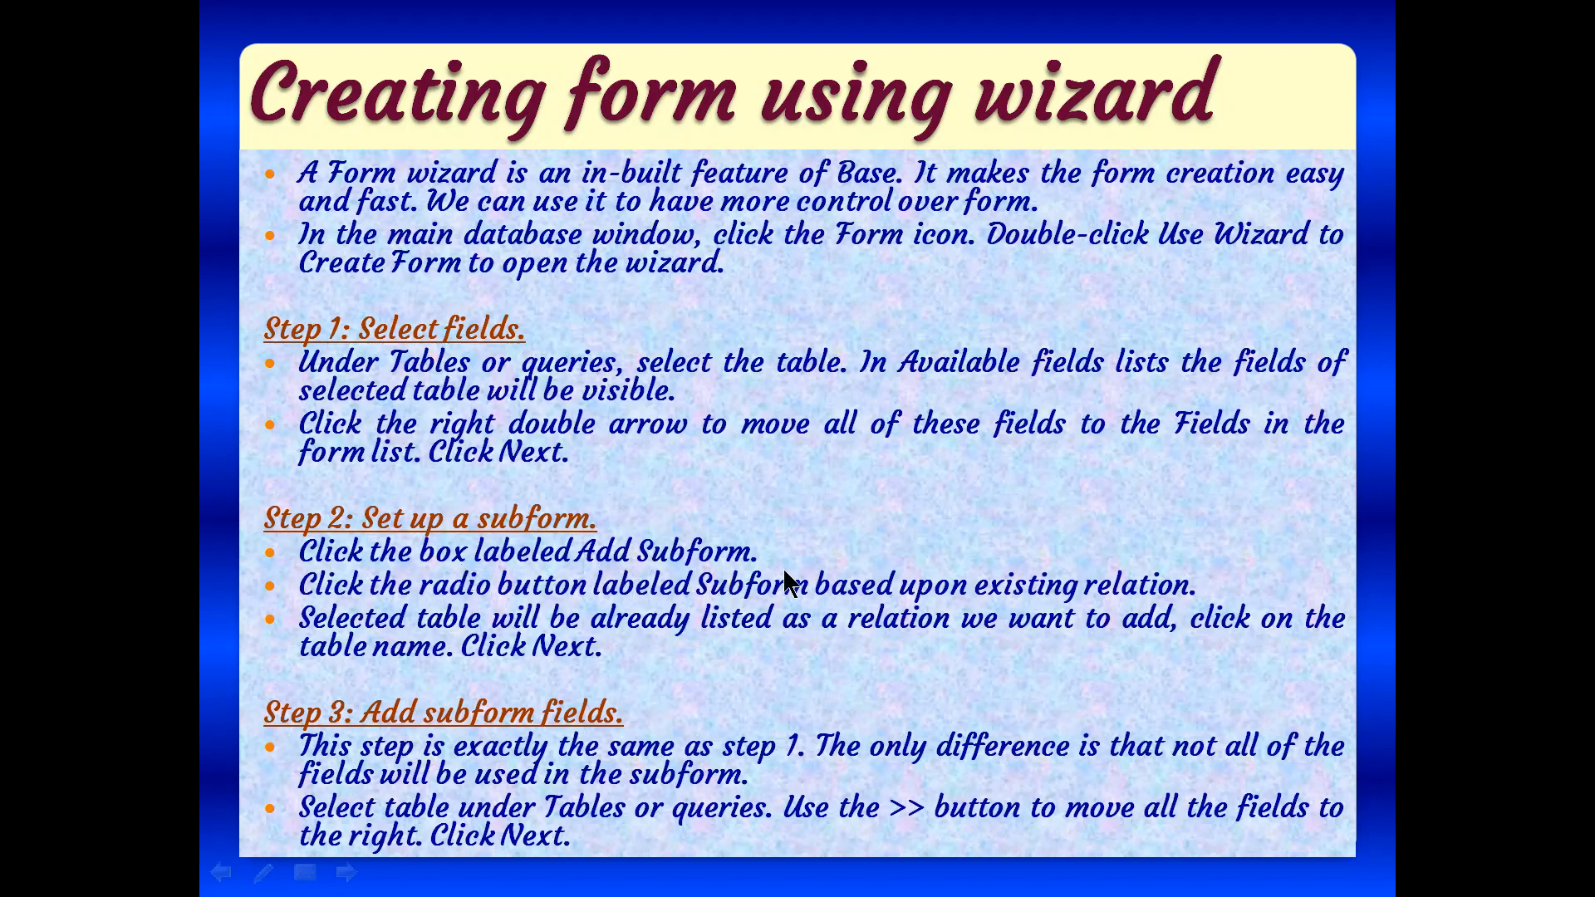
Return to the Form Wizard, enable a subform based on manual selection of fields, and continue to the subform fields
key("super")
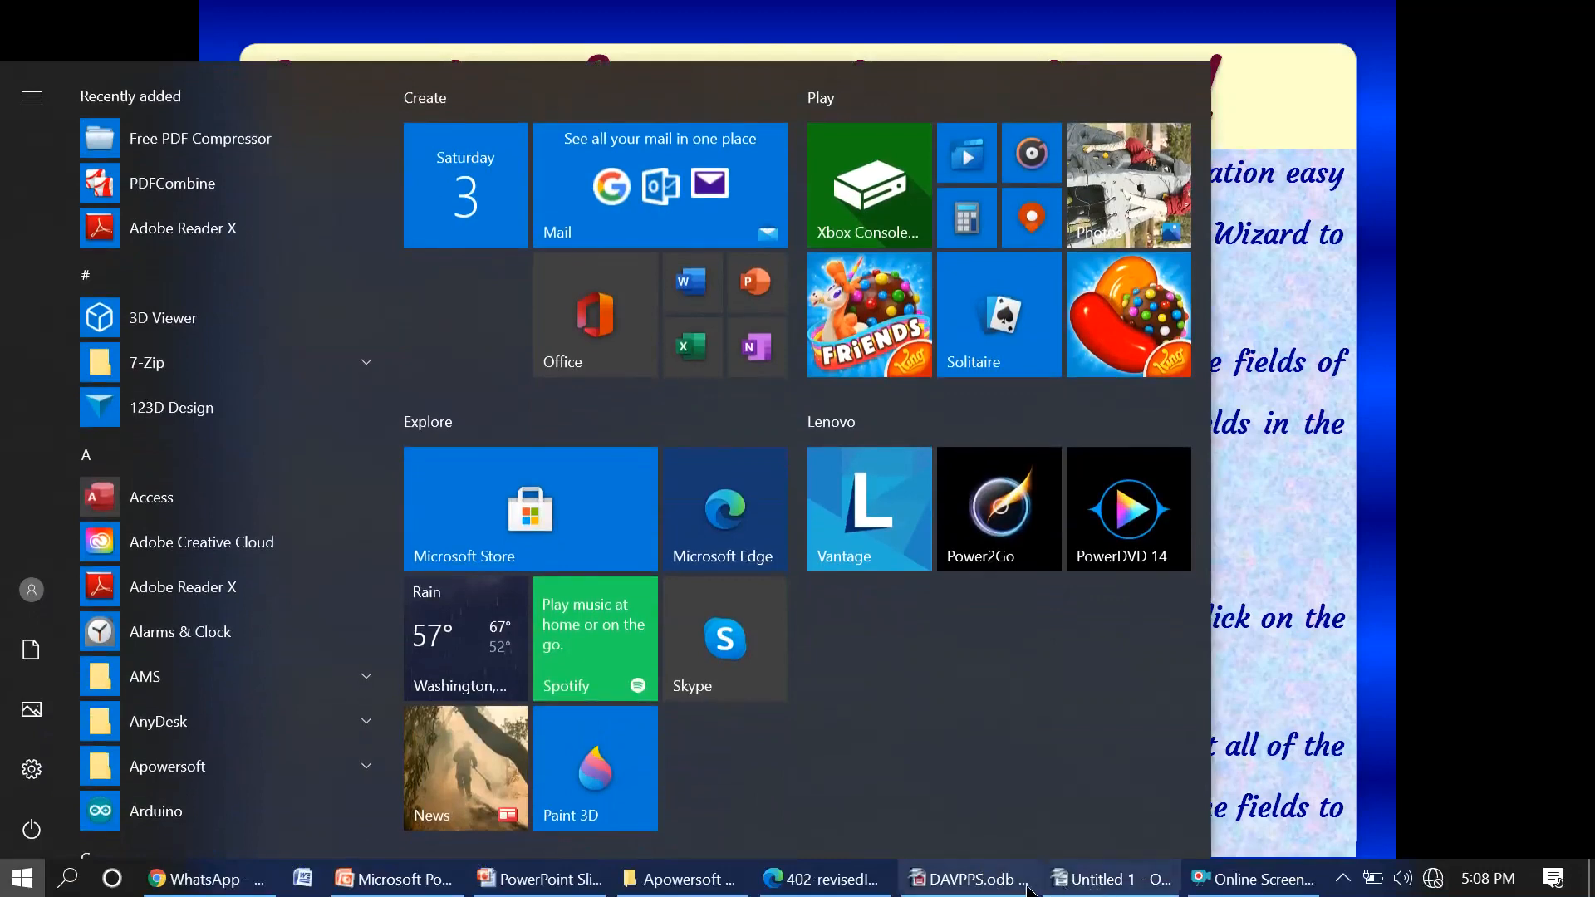
left_click(1109, 878)
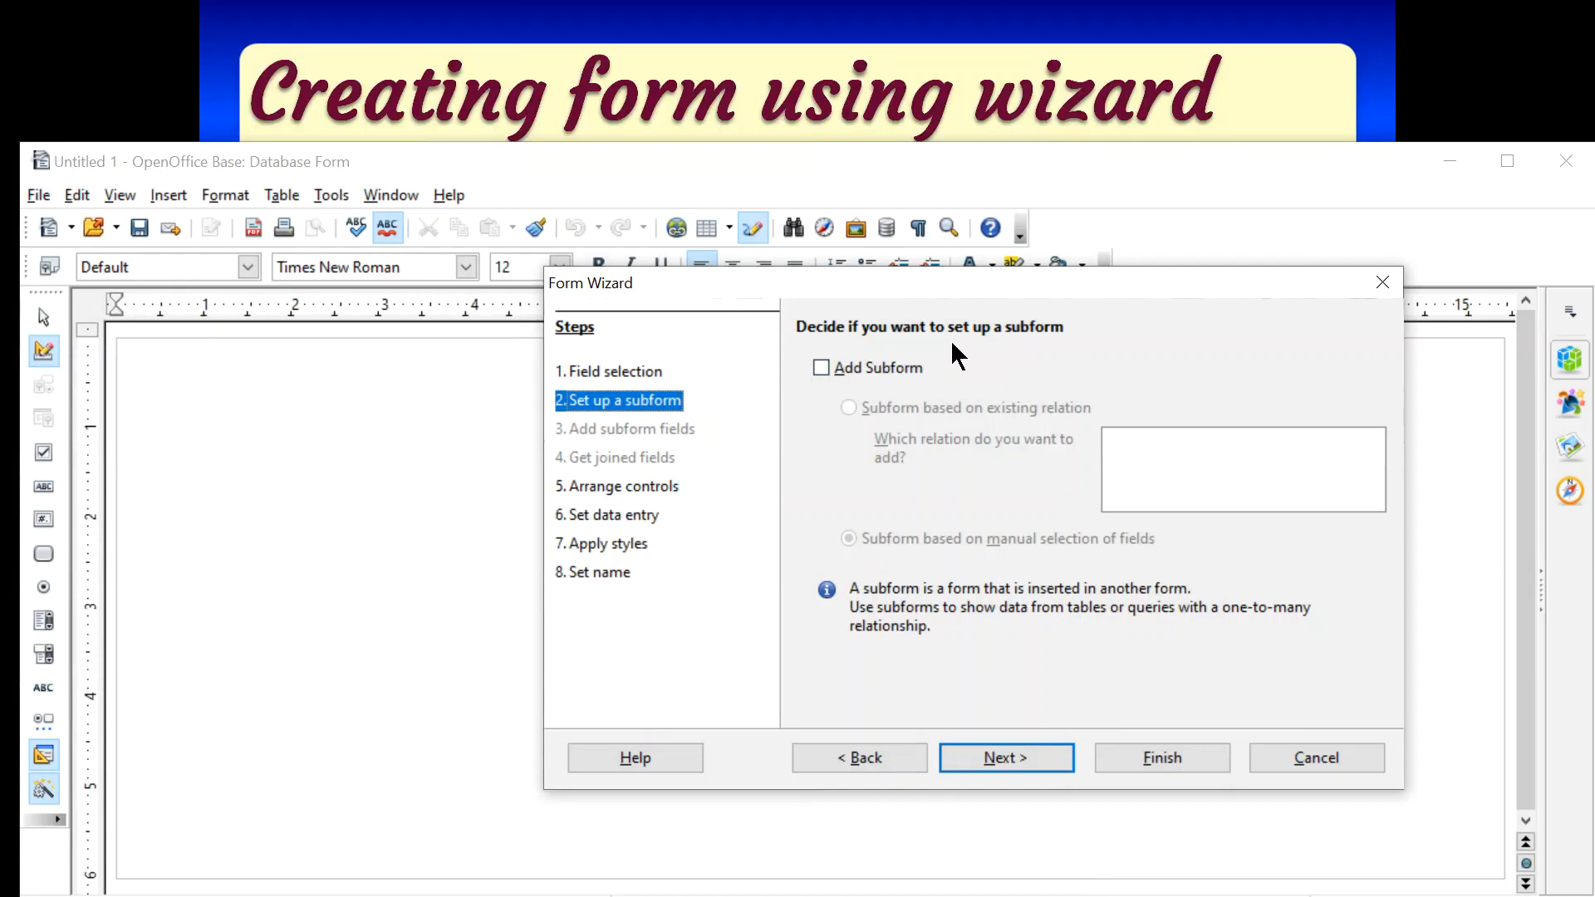
left_click(820, 371)
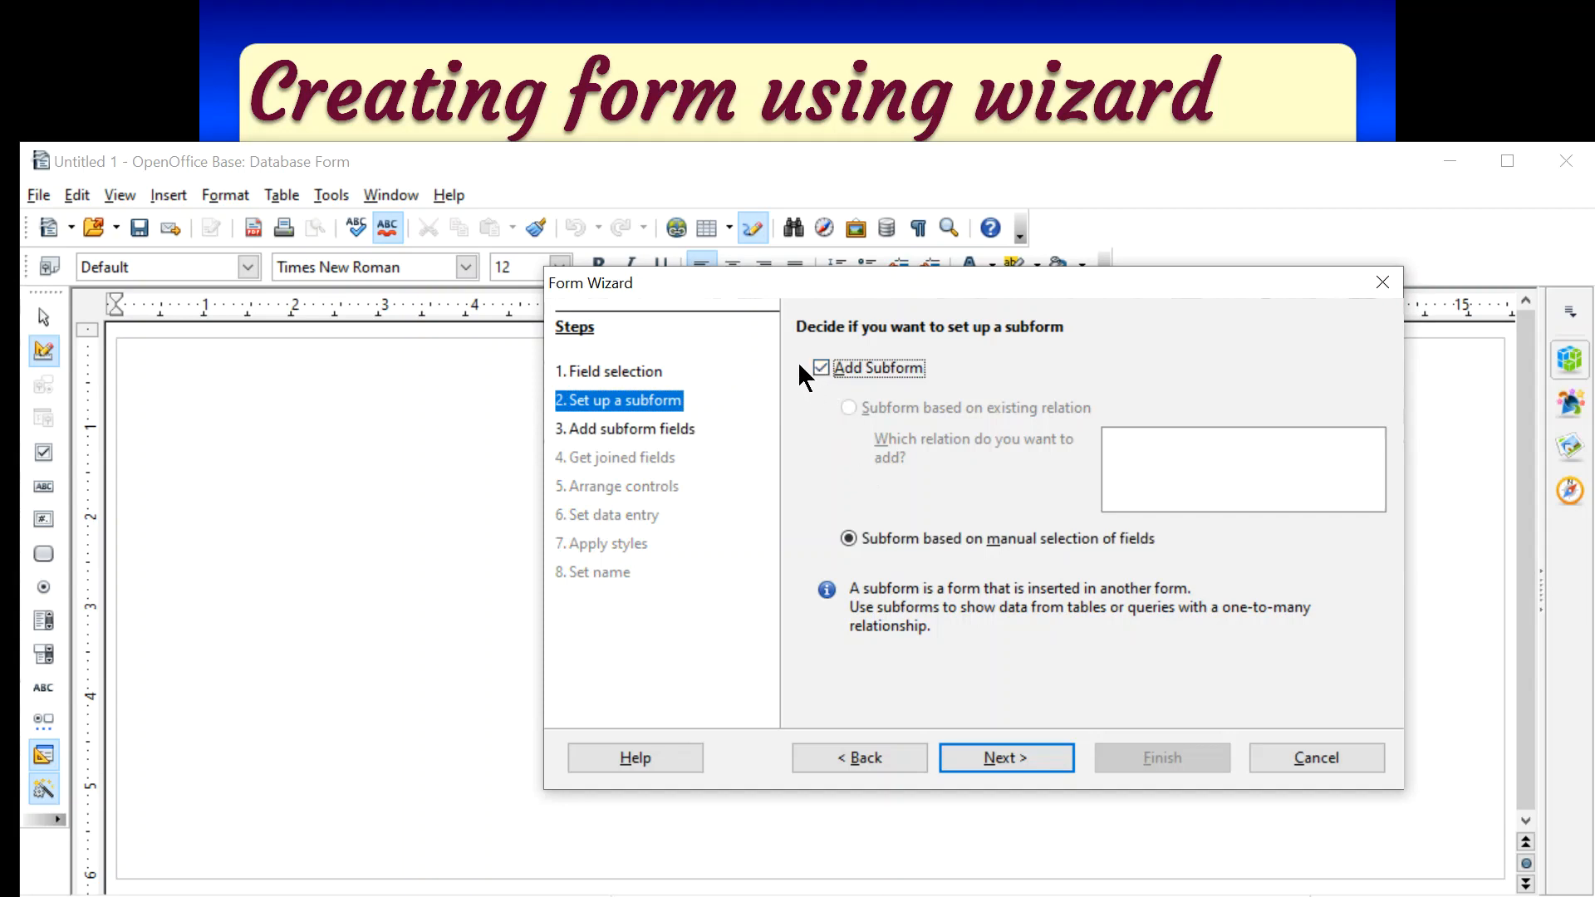
left_click(848, 538)
left_click(824, 371)
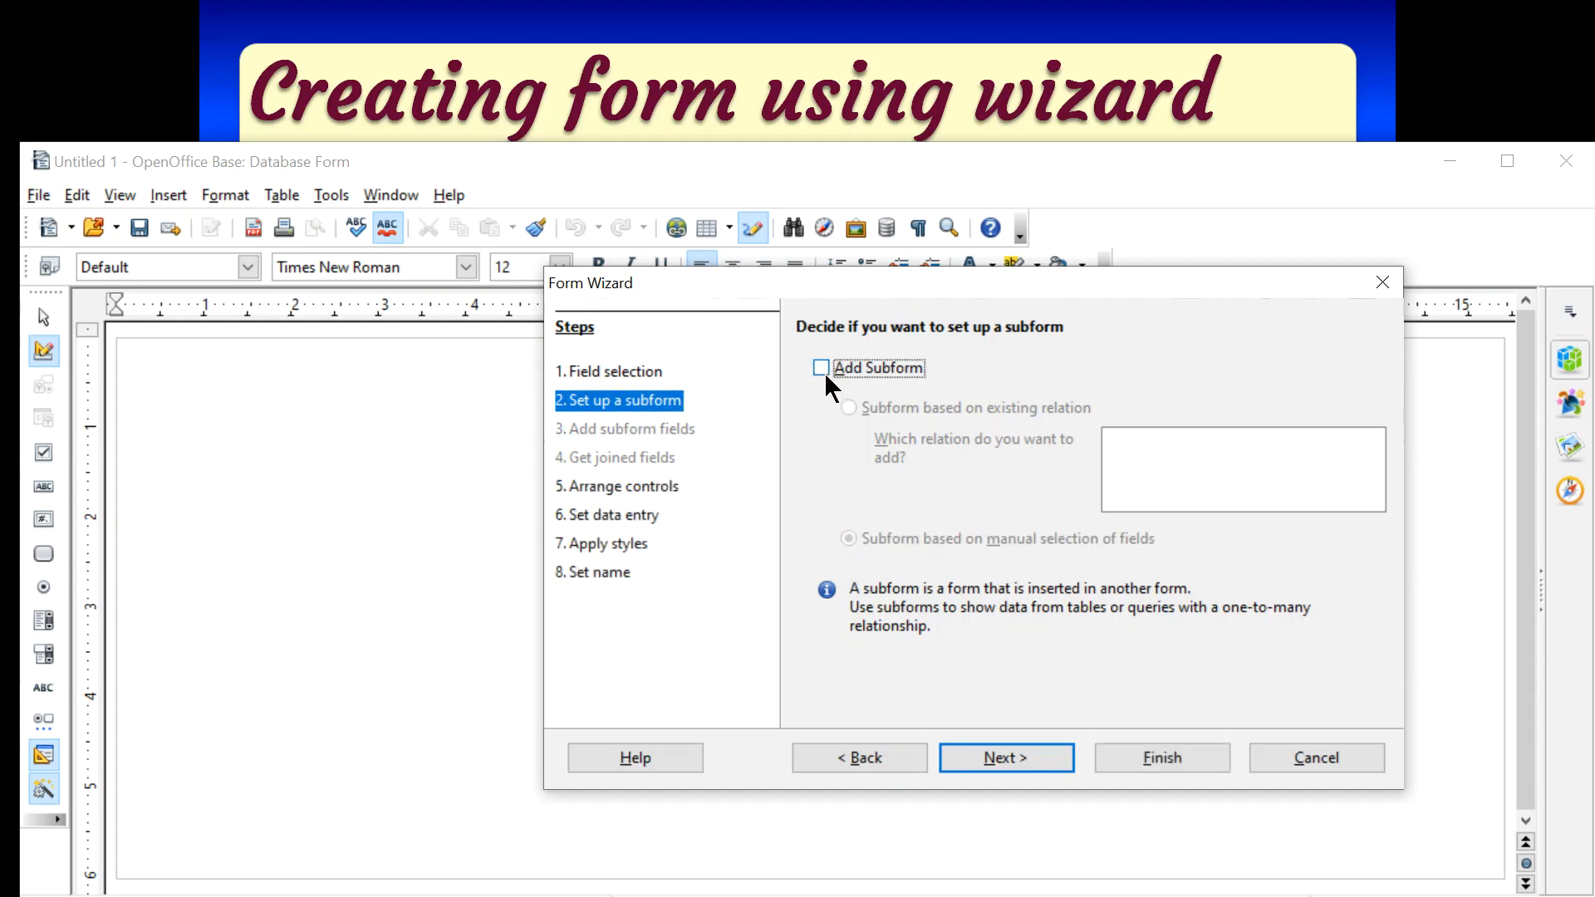
left_click(826, 371)
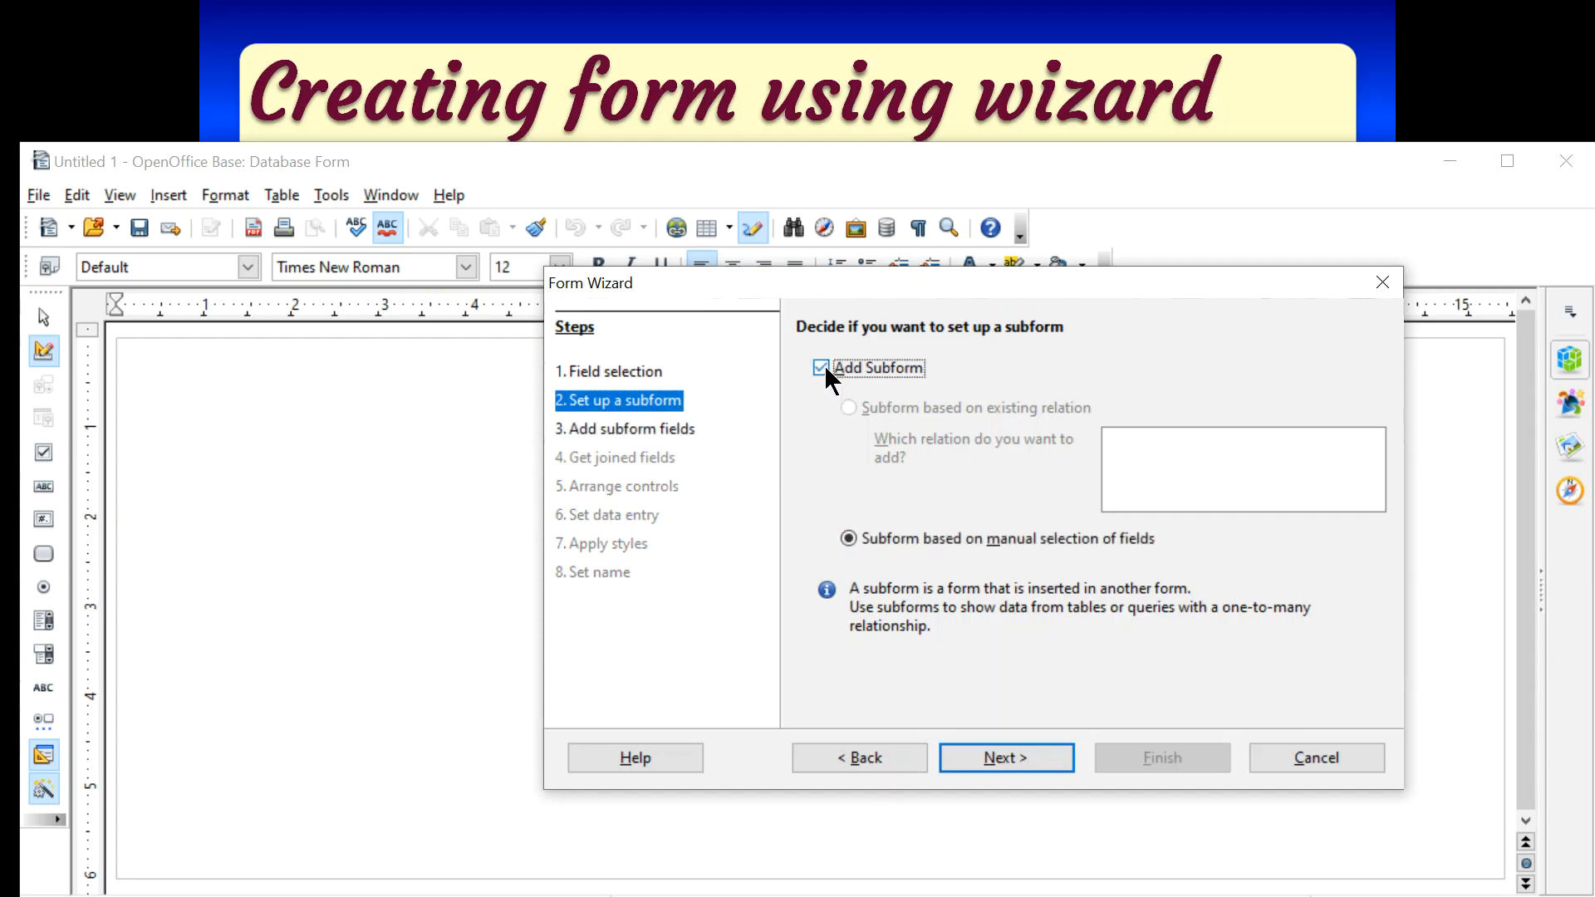
left_click(1015, 758)
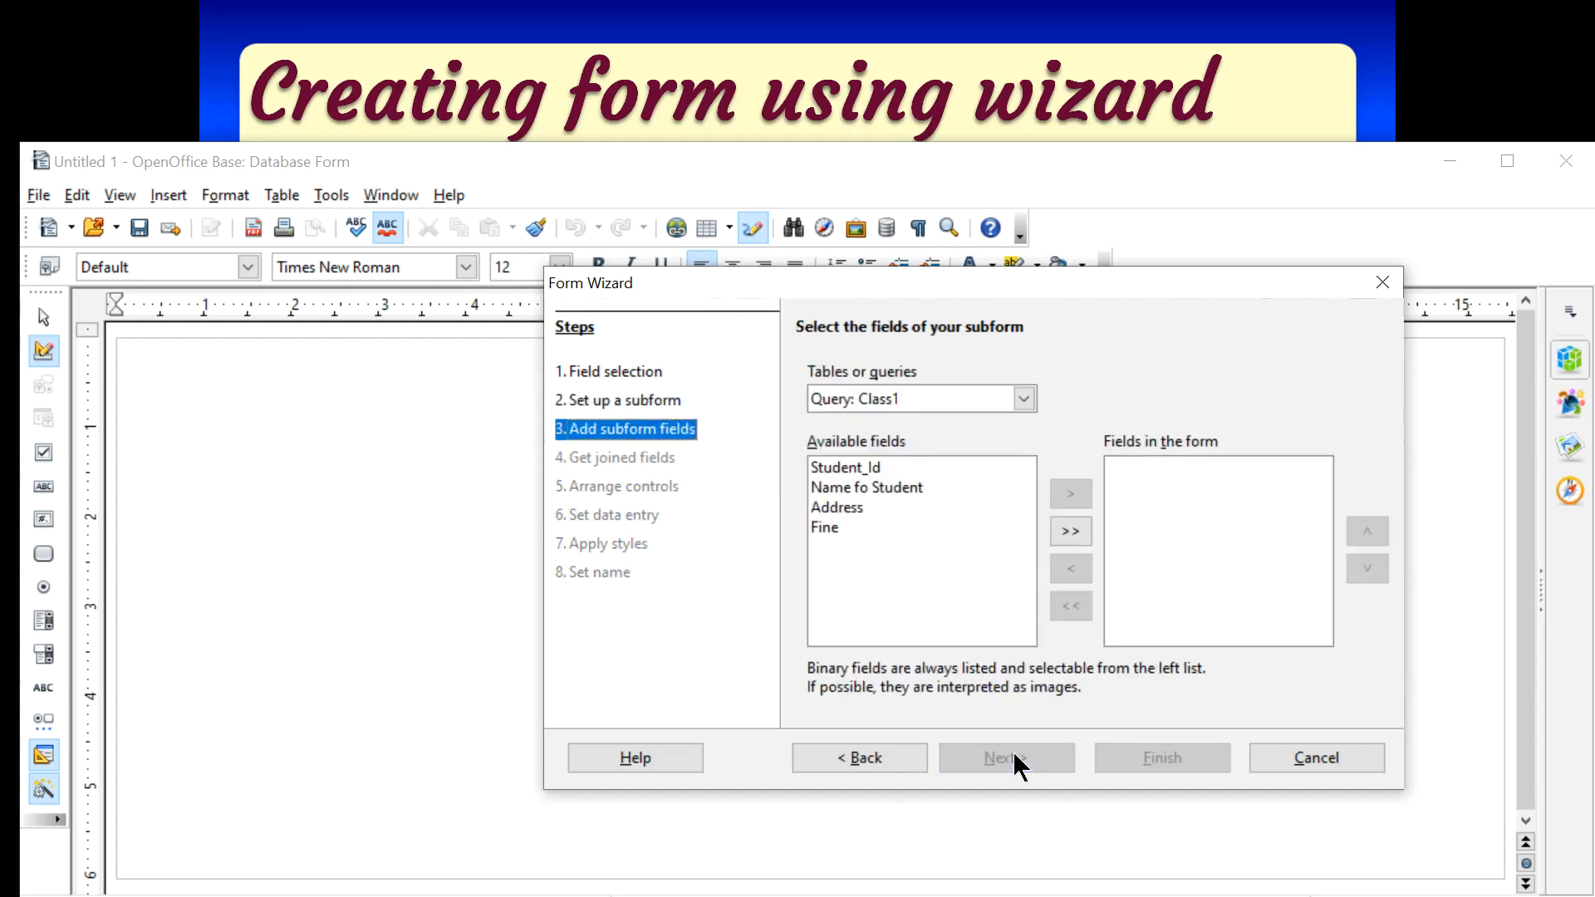
Back in the Form Wizard, add all fields of the Class1 query to the subform and continue to the joined fields
left_click(1231, 112)
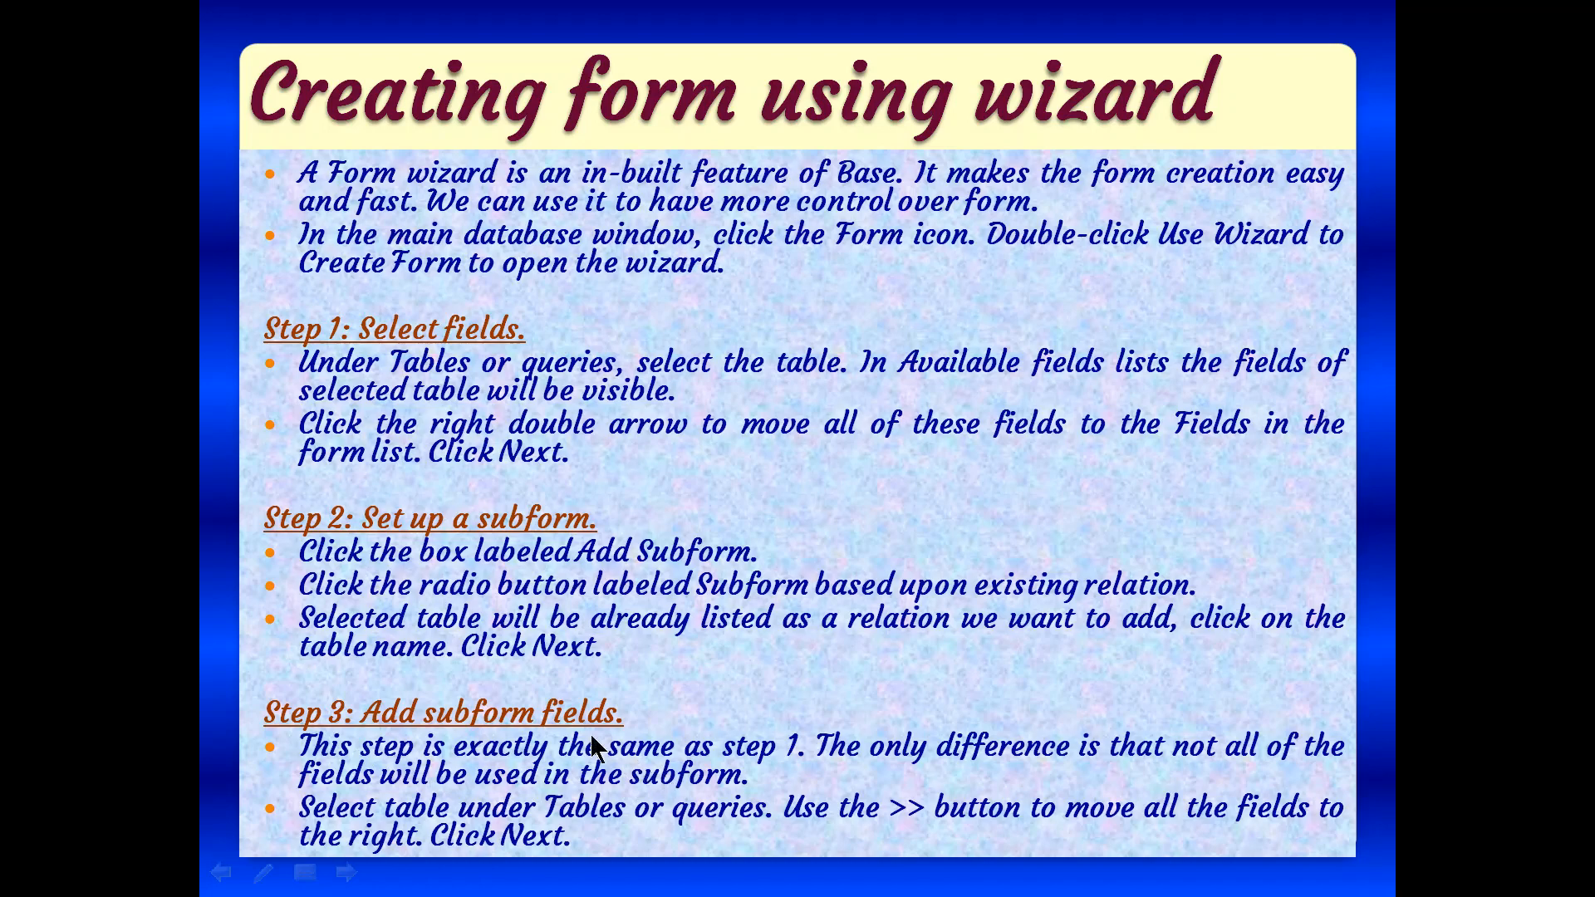
key("super")
left_click(1096, 879)
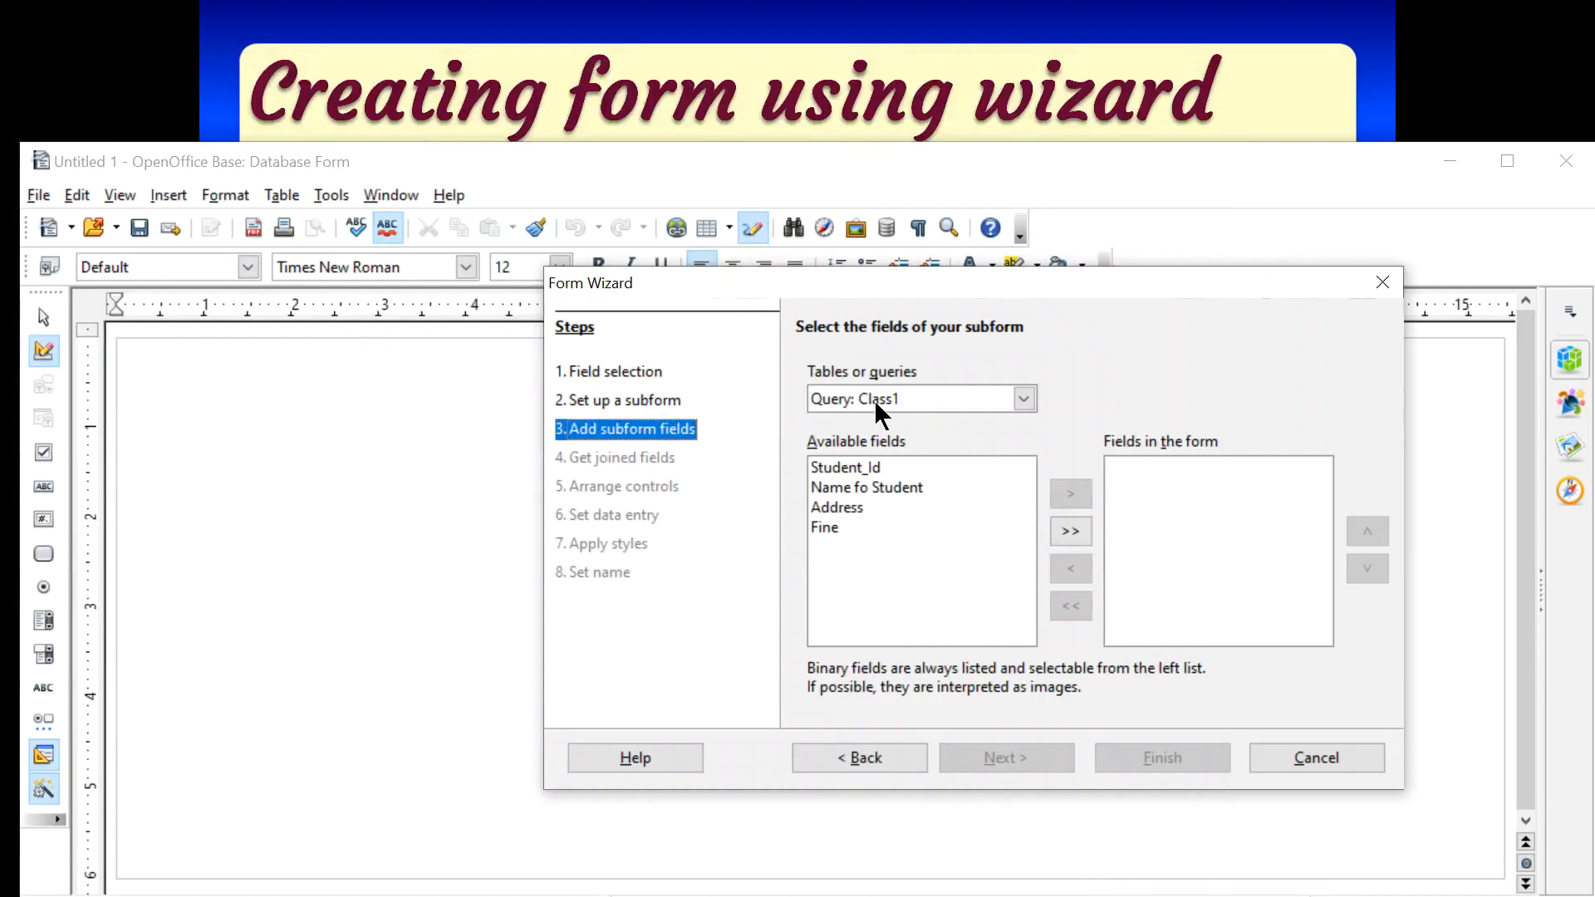
left_click(875, 401)
left_click(878, 421)
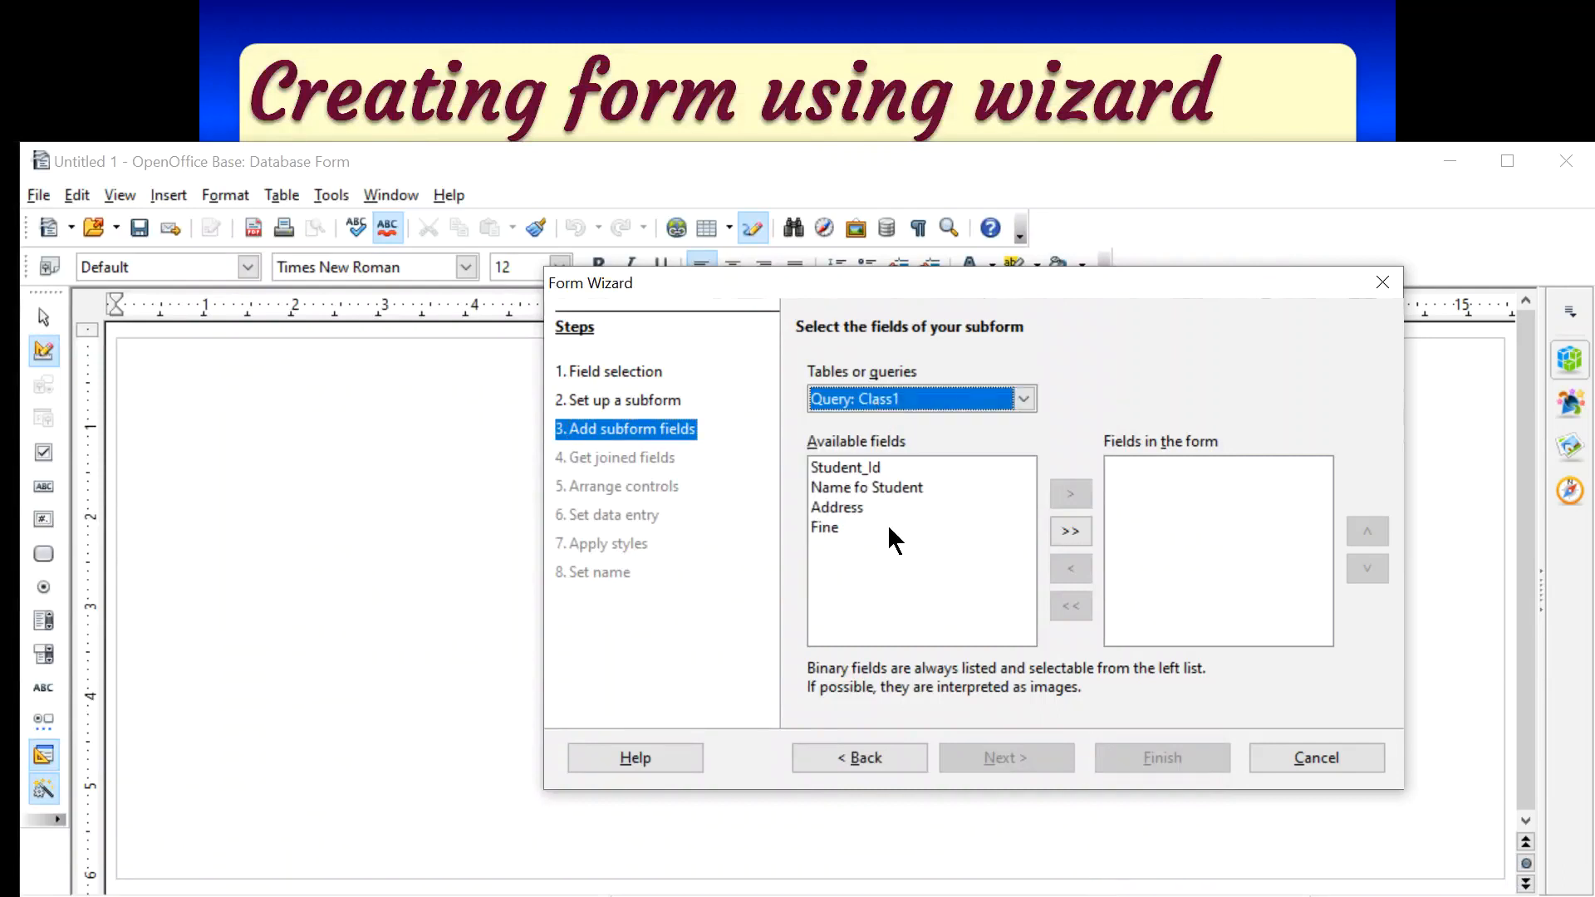
left_click(864, 486)
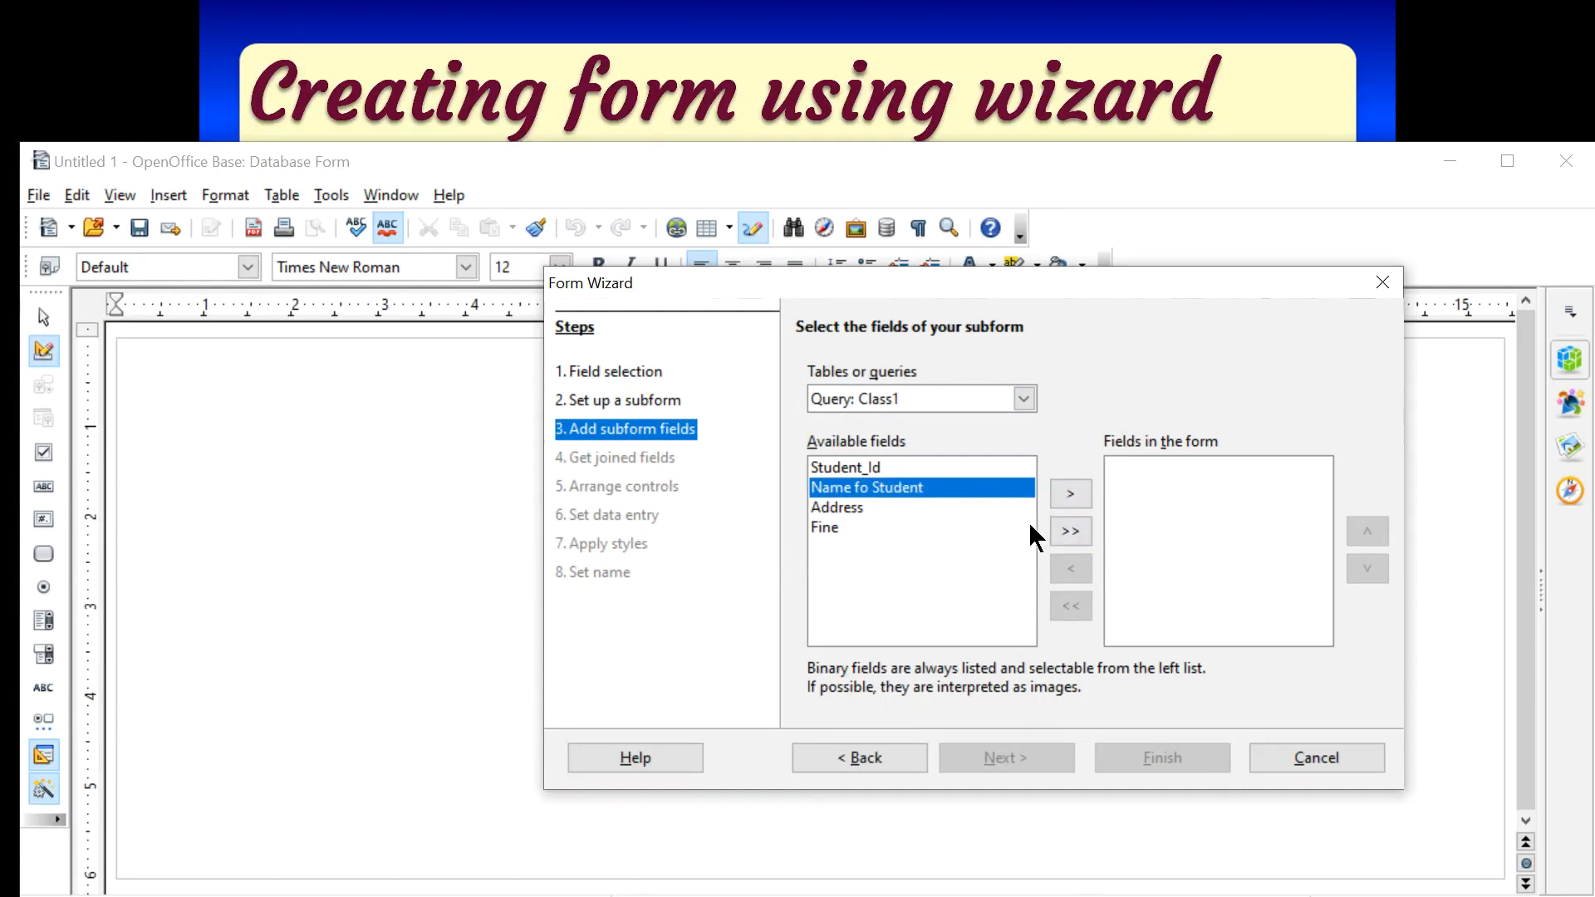
left_click(1080, 529)
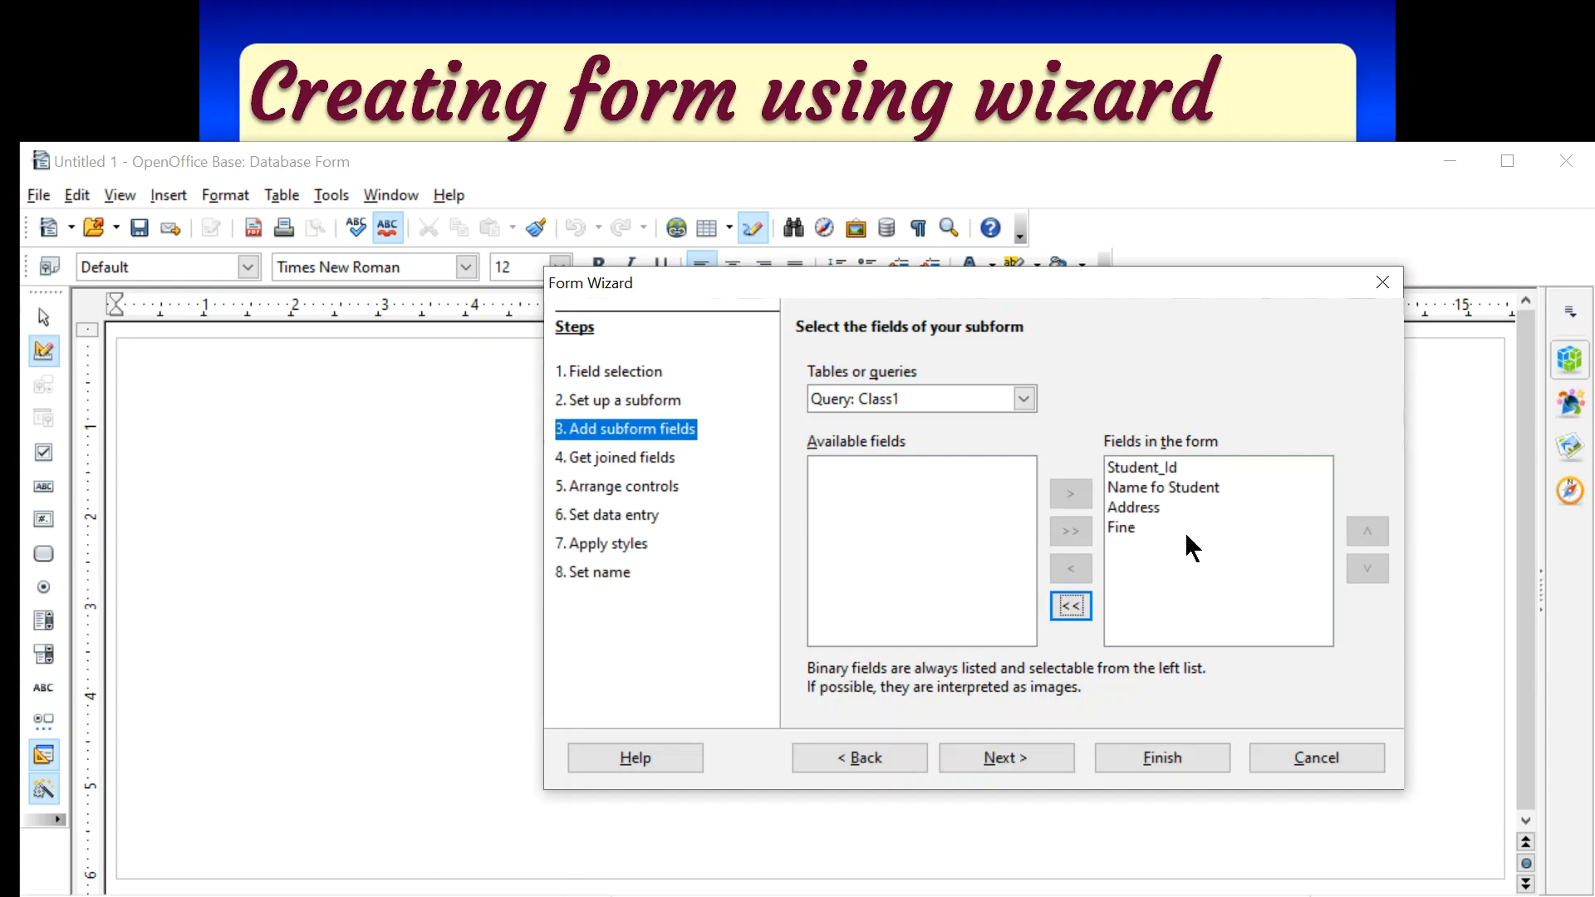
left_click(1003, 761)
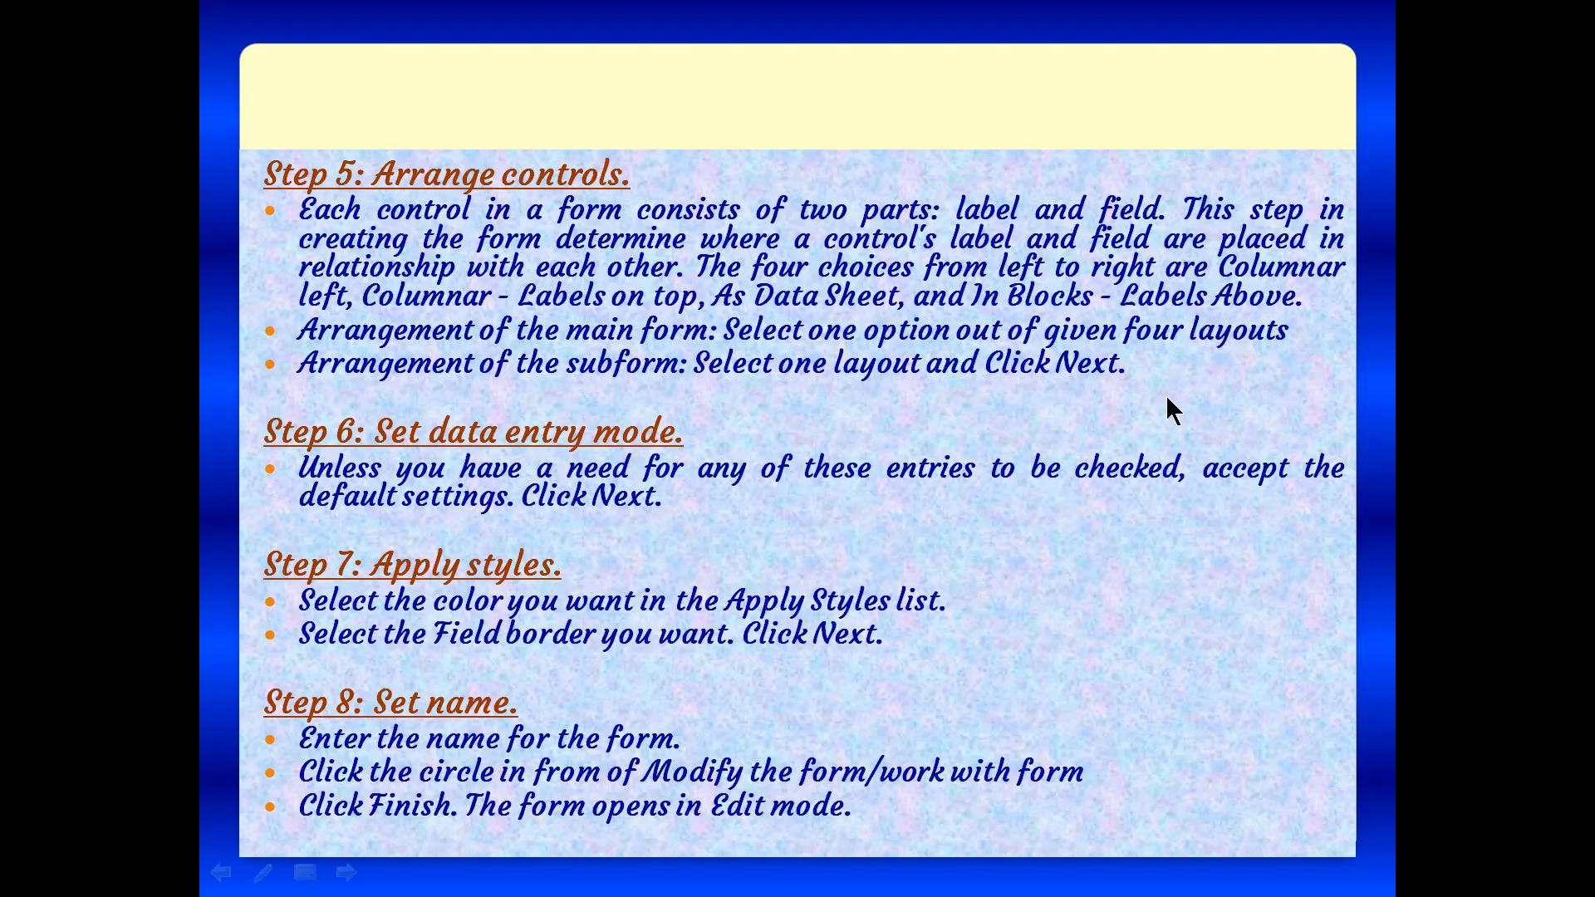
Return to the Form Wizard, review the subform fields and subform setup, and come back to the joined fields
key("super")
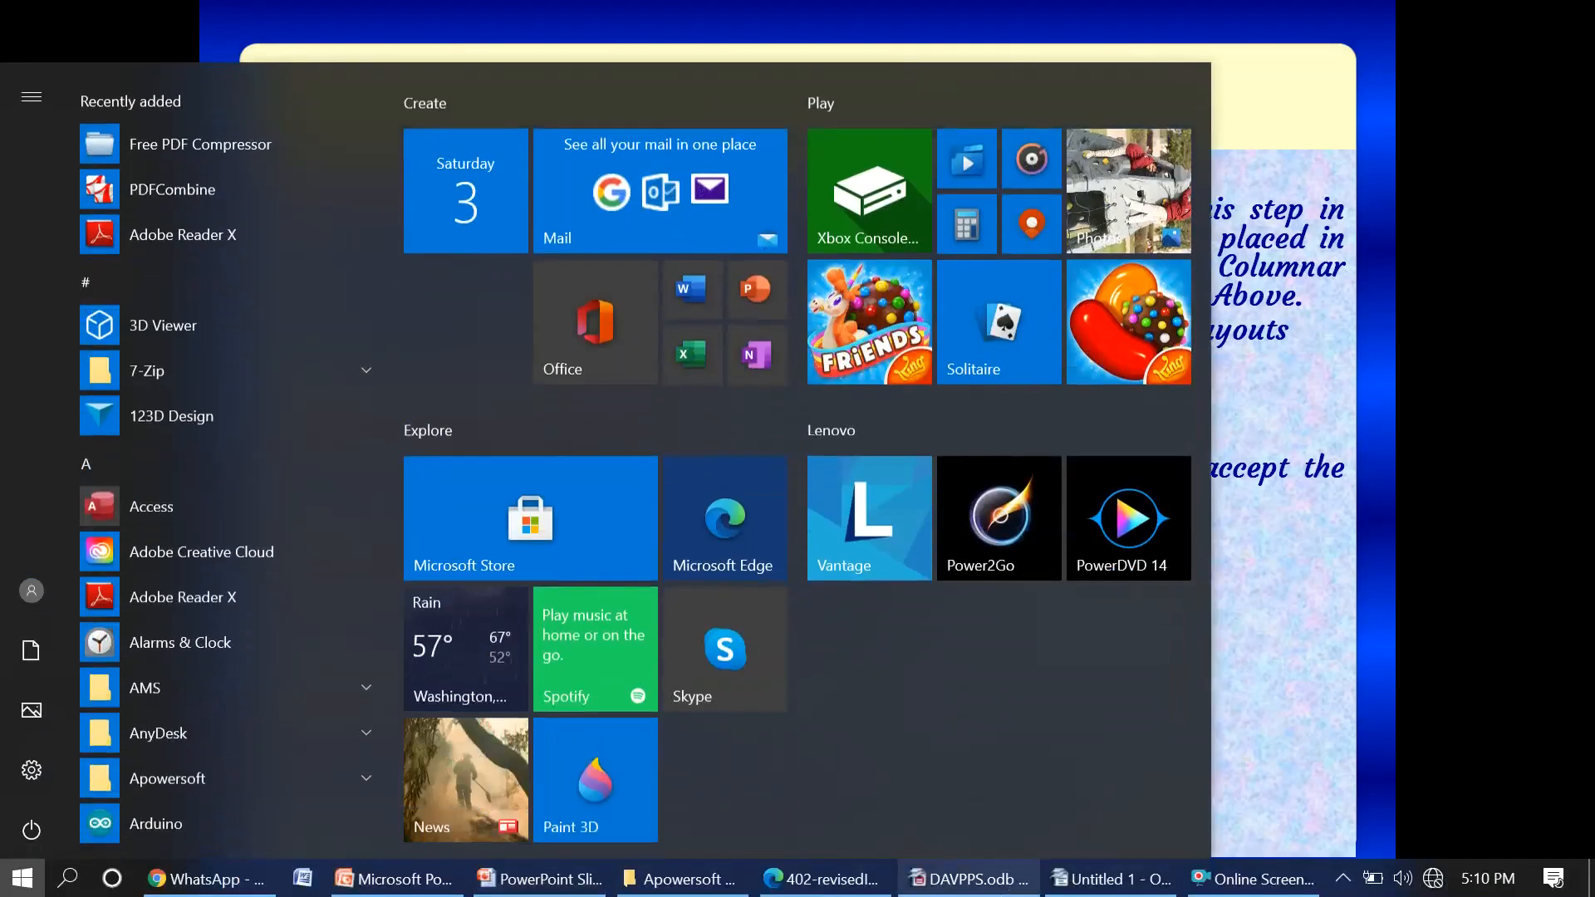
left_click(1116, 878)
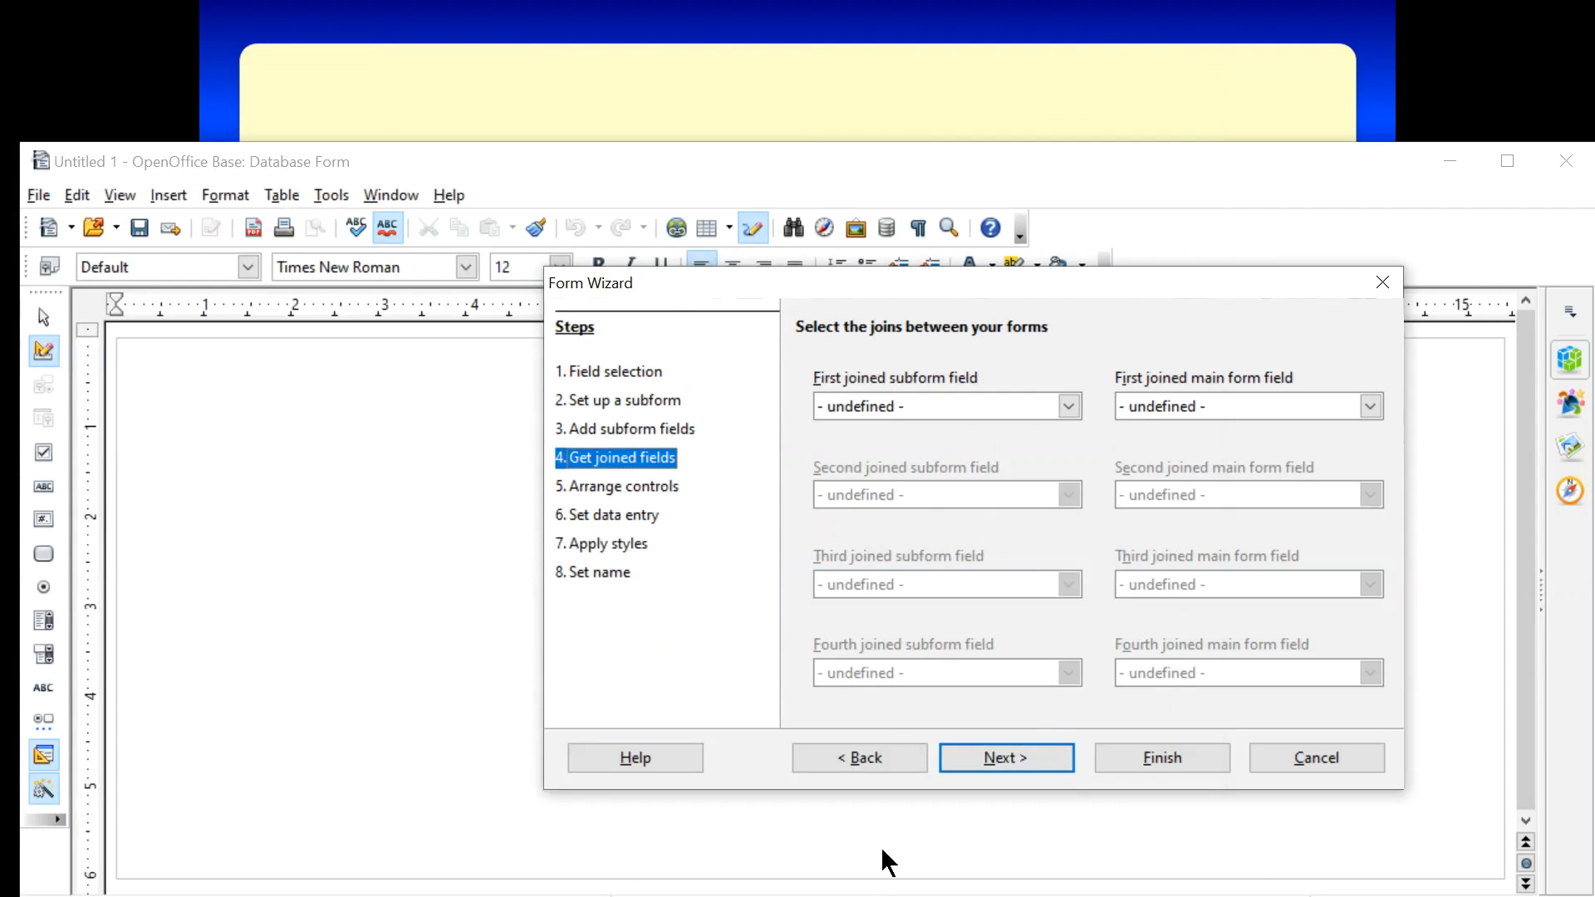
left_click(856, 758)
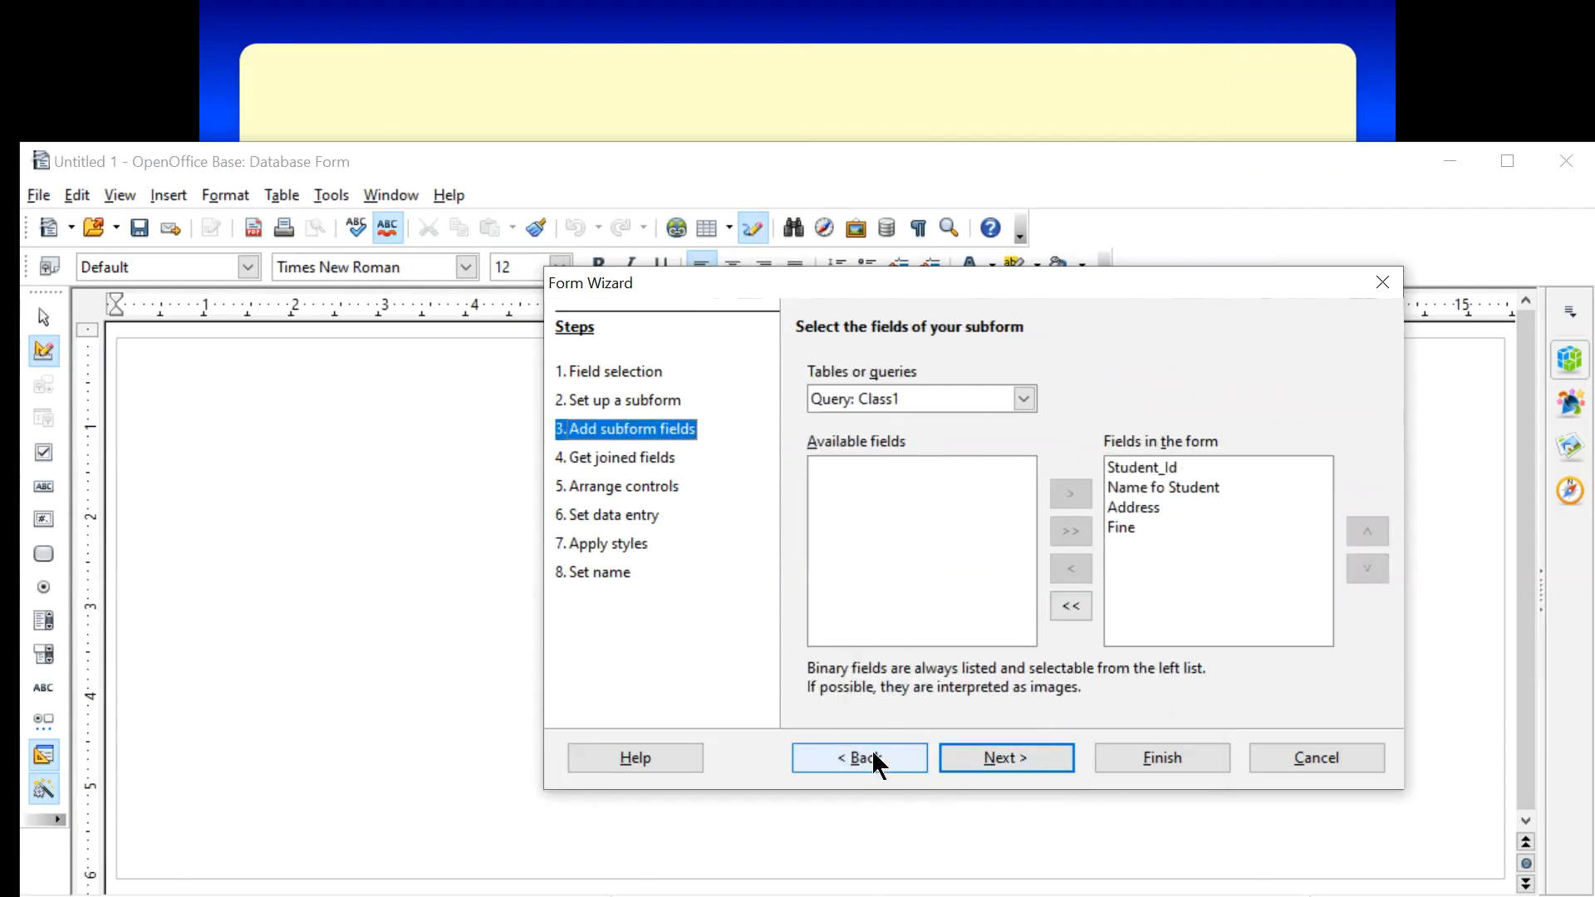
left_click(876, 748)
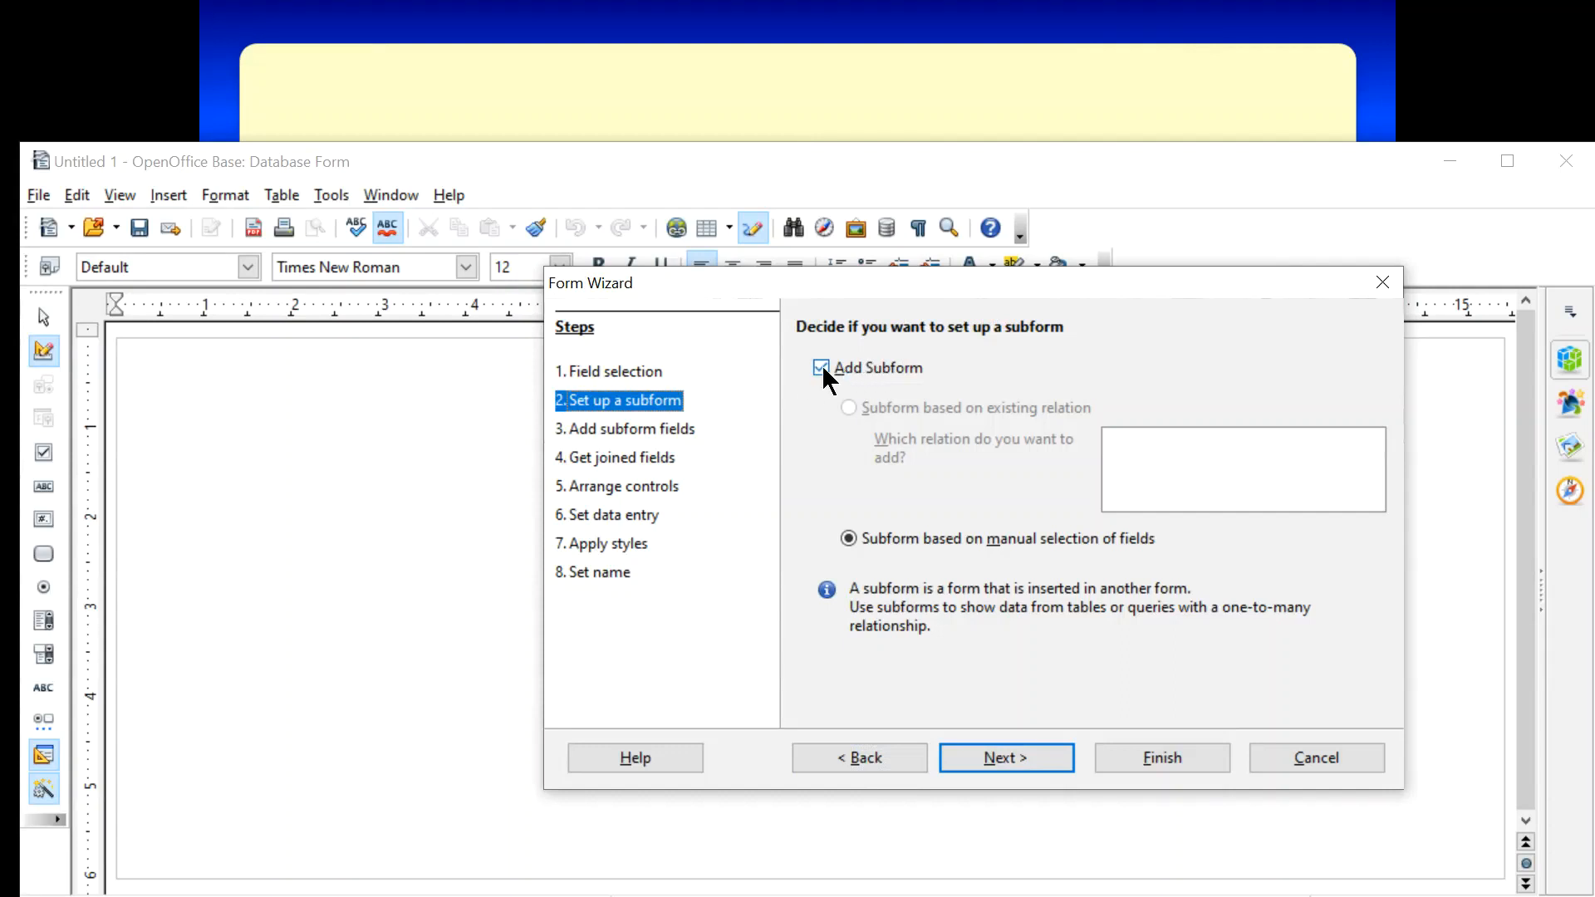
left_click(1005, 759)
left_click(1005, 760)
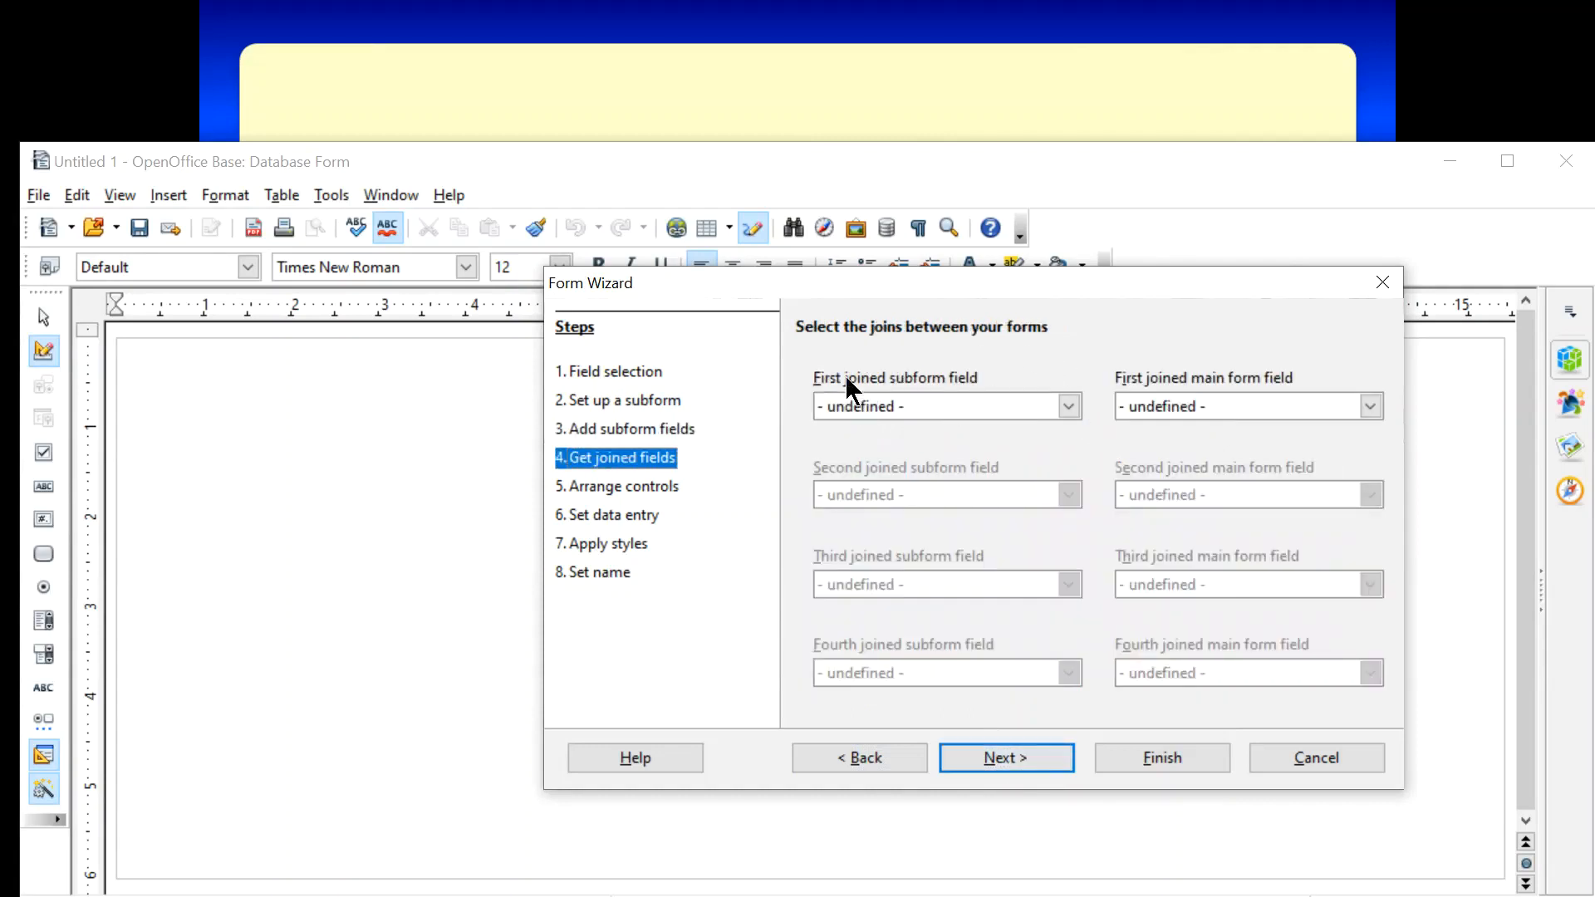
Check the choices for the first joined subform field, leave it undefined, and continue to arranging the controls
left_click(976, 406)
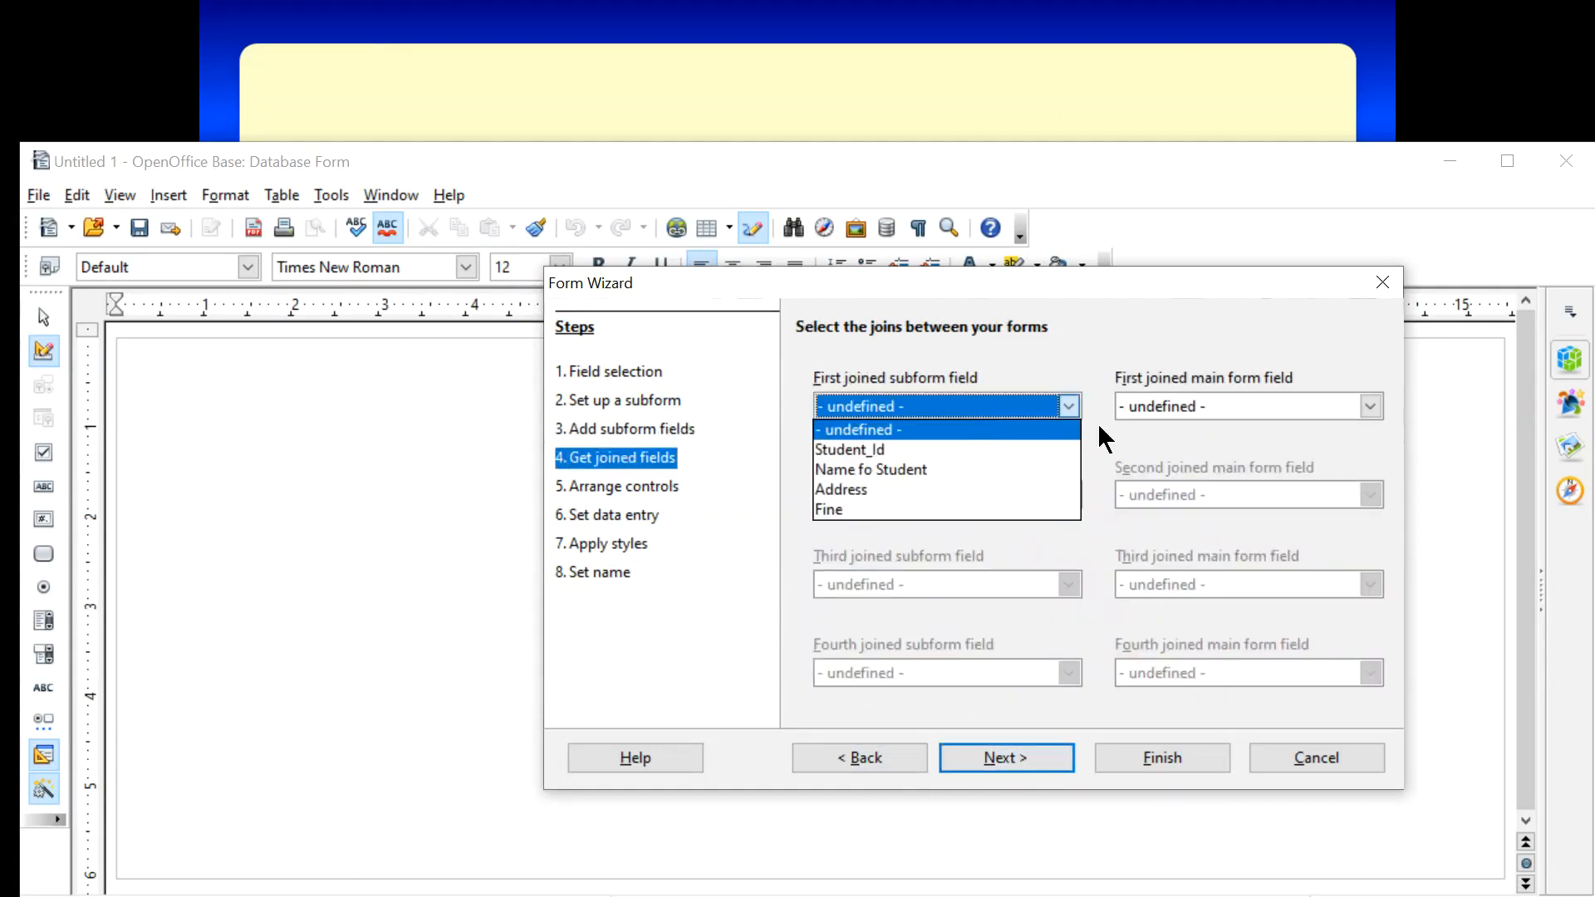
left_click(1028, 406)
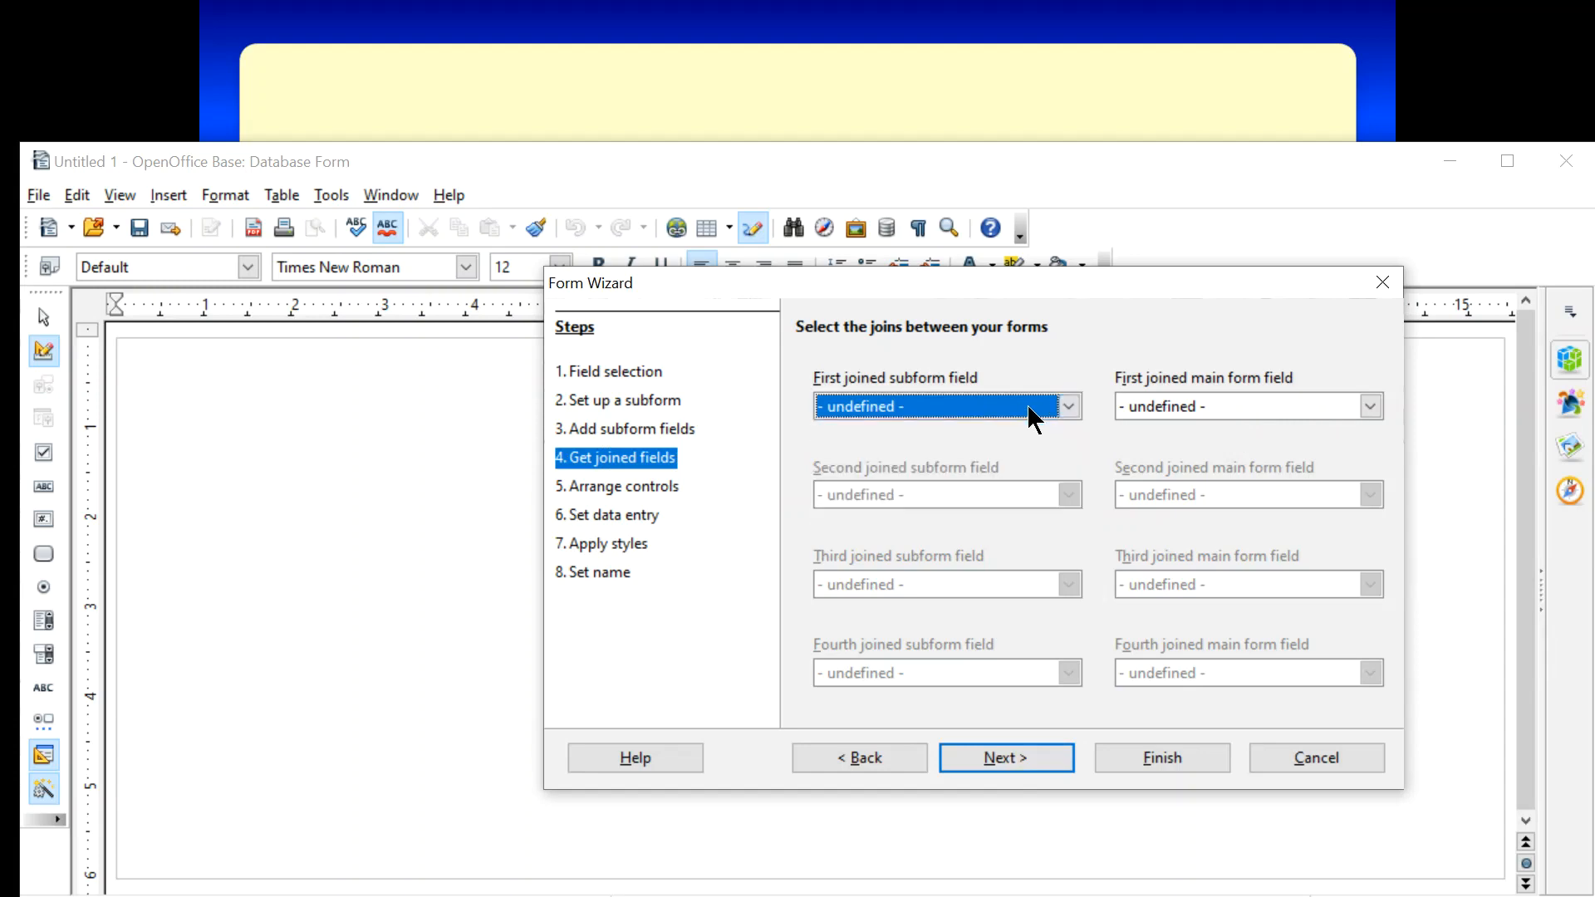
left_click(988, 757)
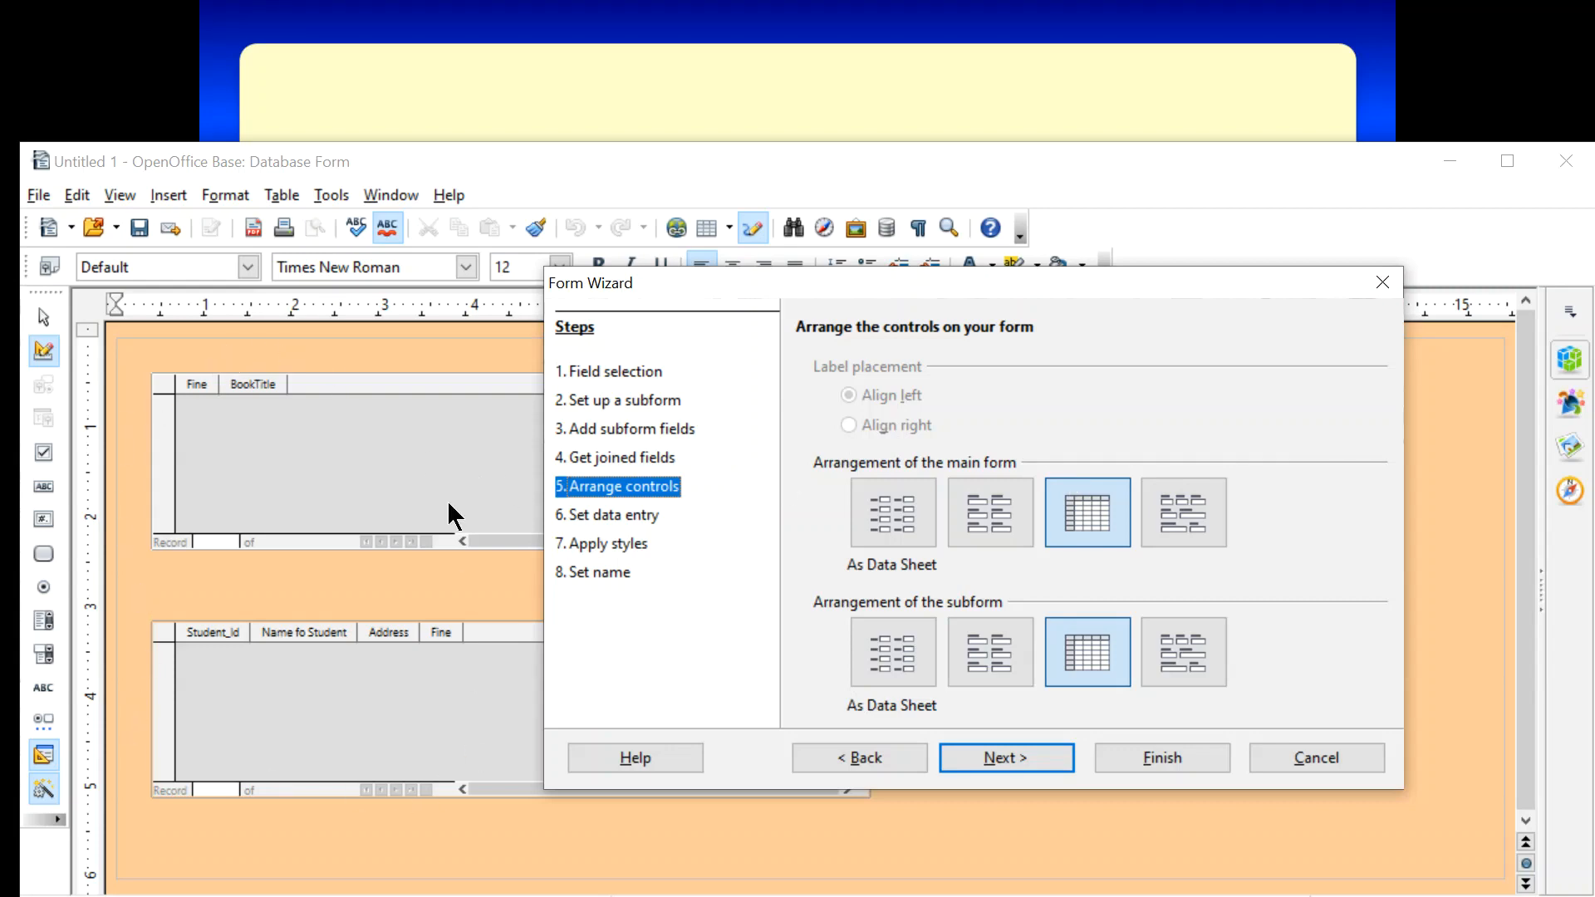
Move the wizard away from the form preview and arrange the main form as Columnar - Labels Left
left_click_drag(954, 285, 1091, 244)
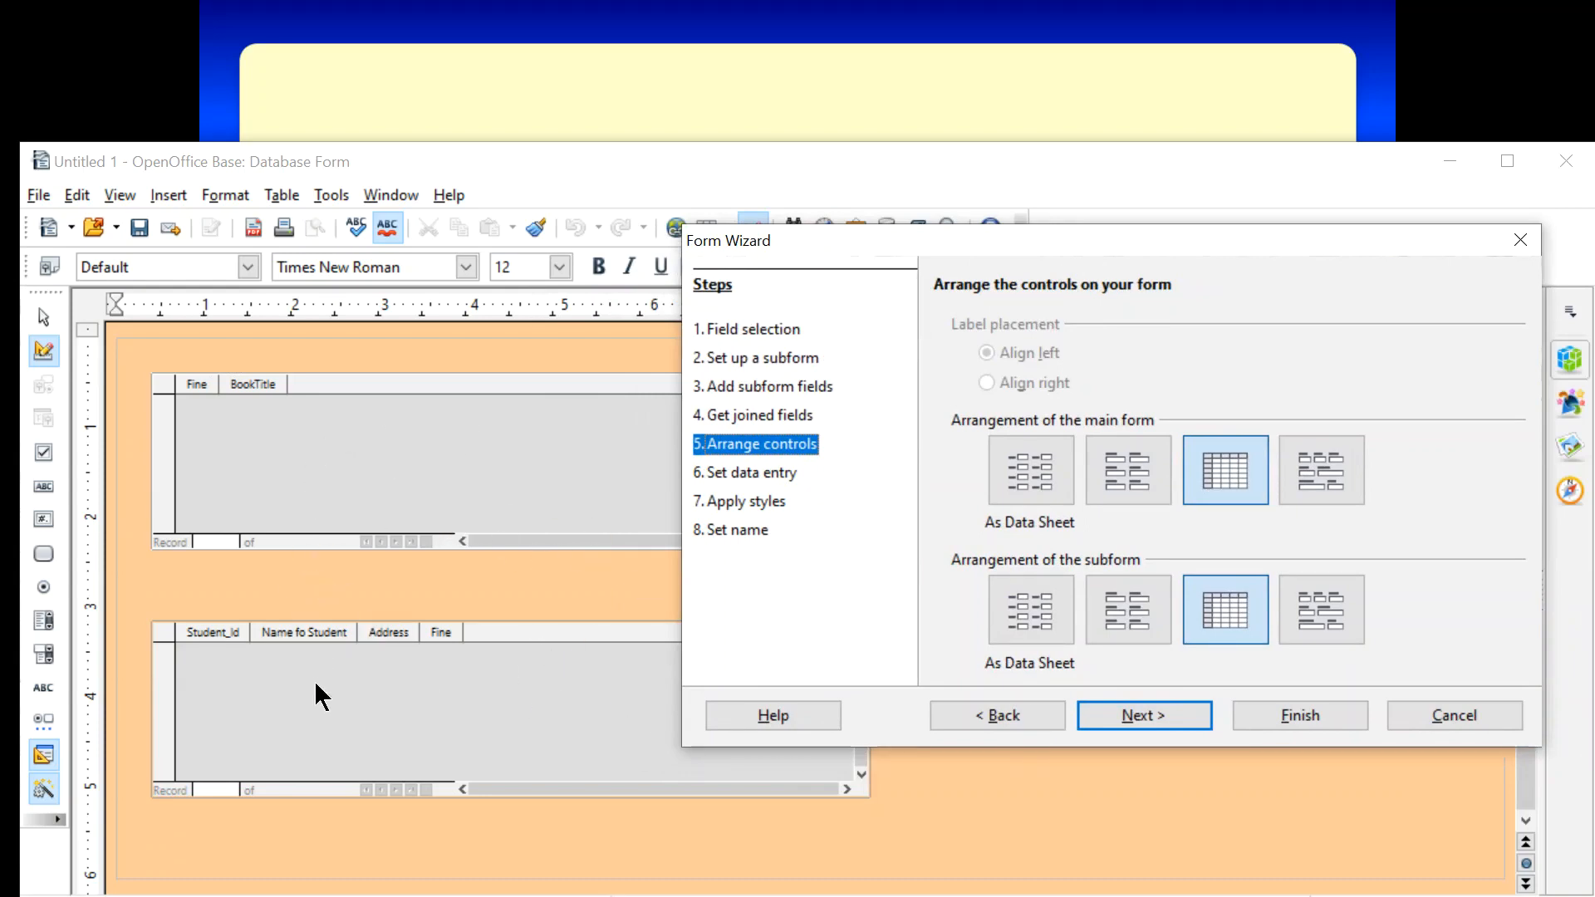
left_click(1043, 482)
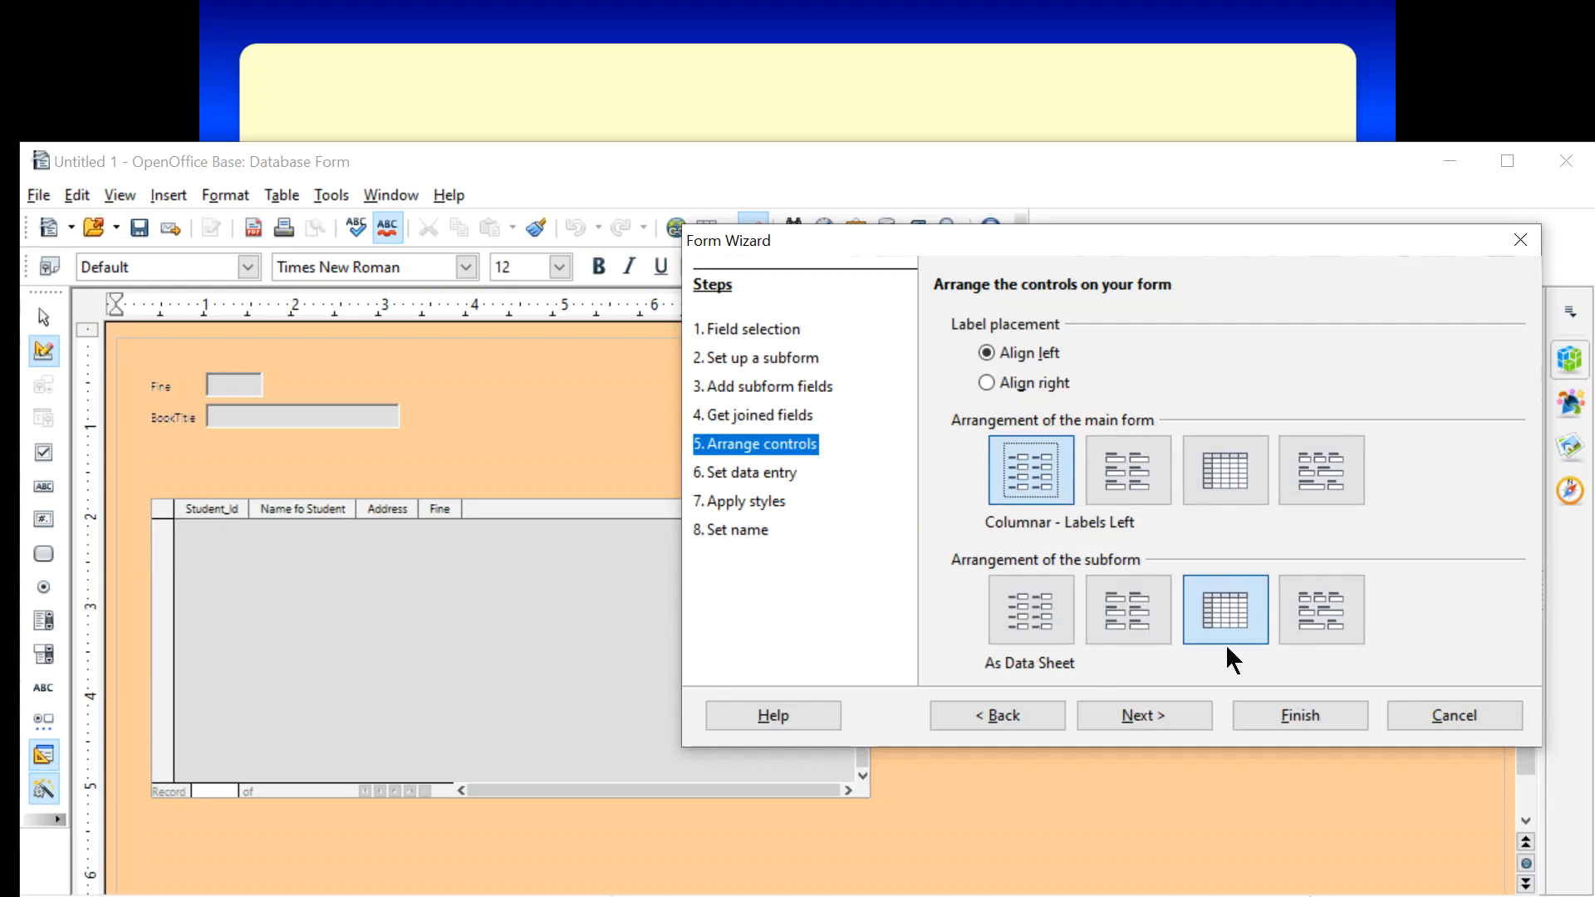
Try the Columnar - Labels on Top, As Data Sheet and In Blocks - Labels Above arrangements for the main form
left_click(1121, 463)
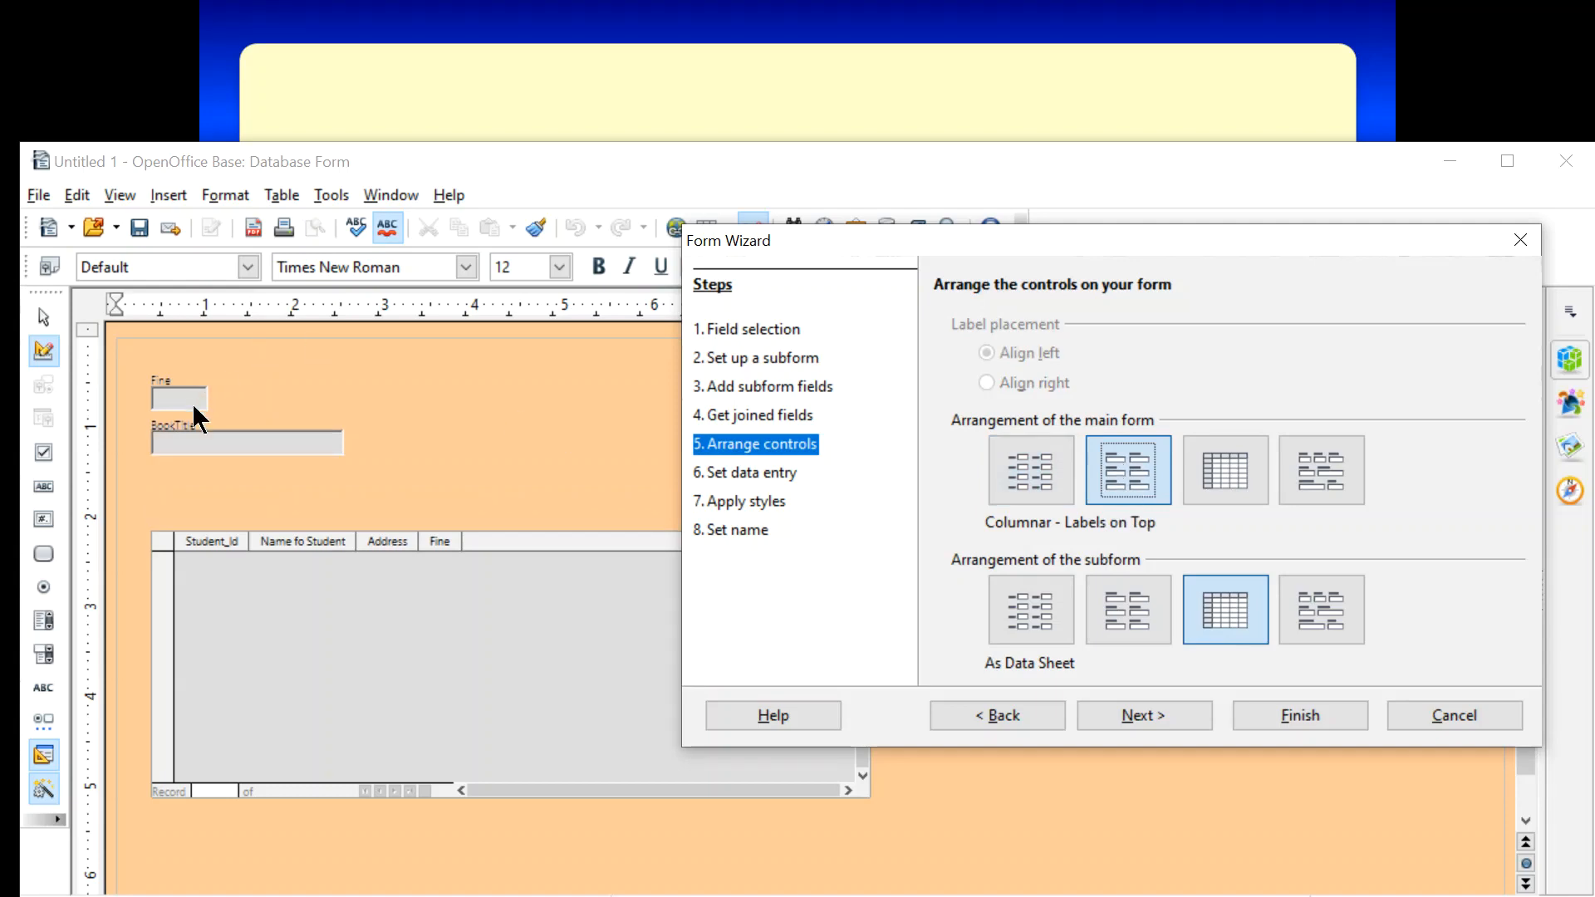
left_click(1220, 472)
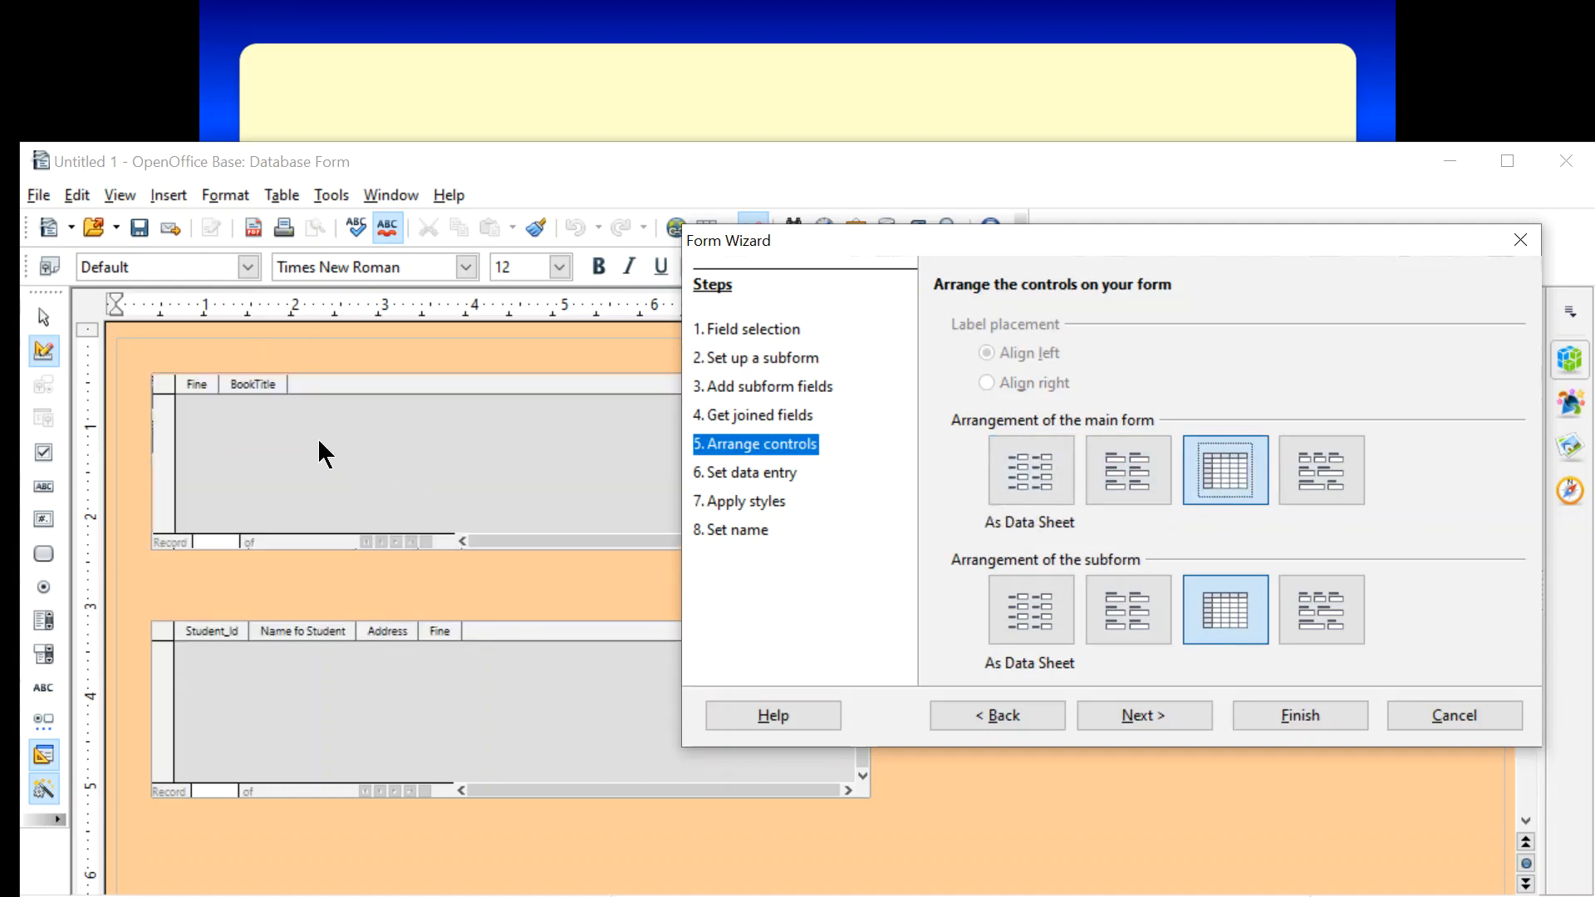
left_click(1336, 488)
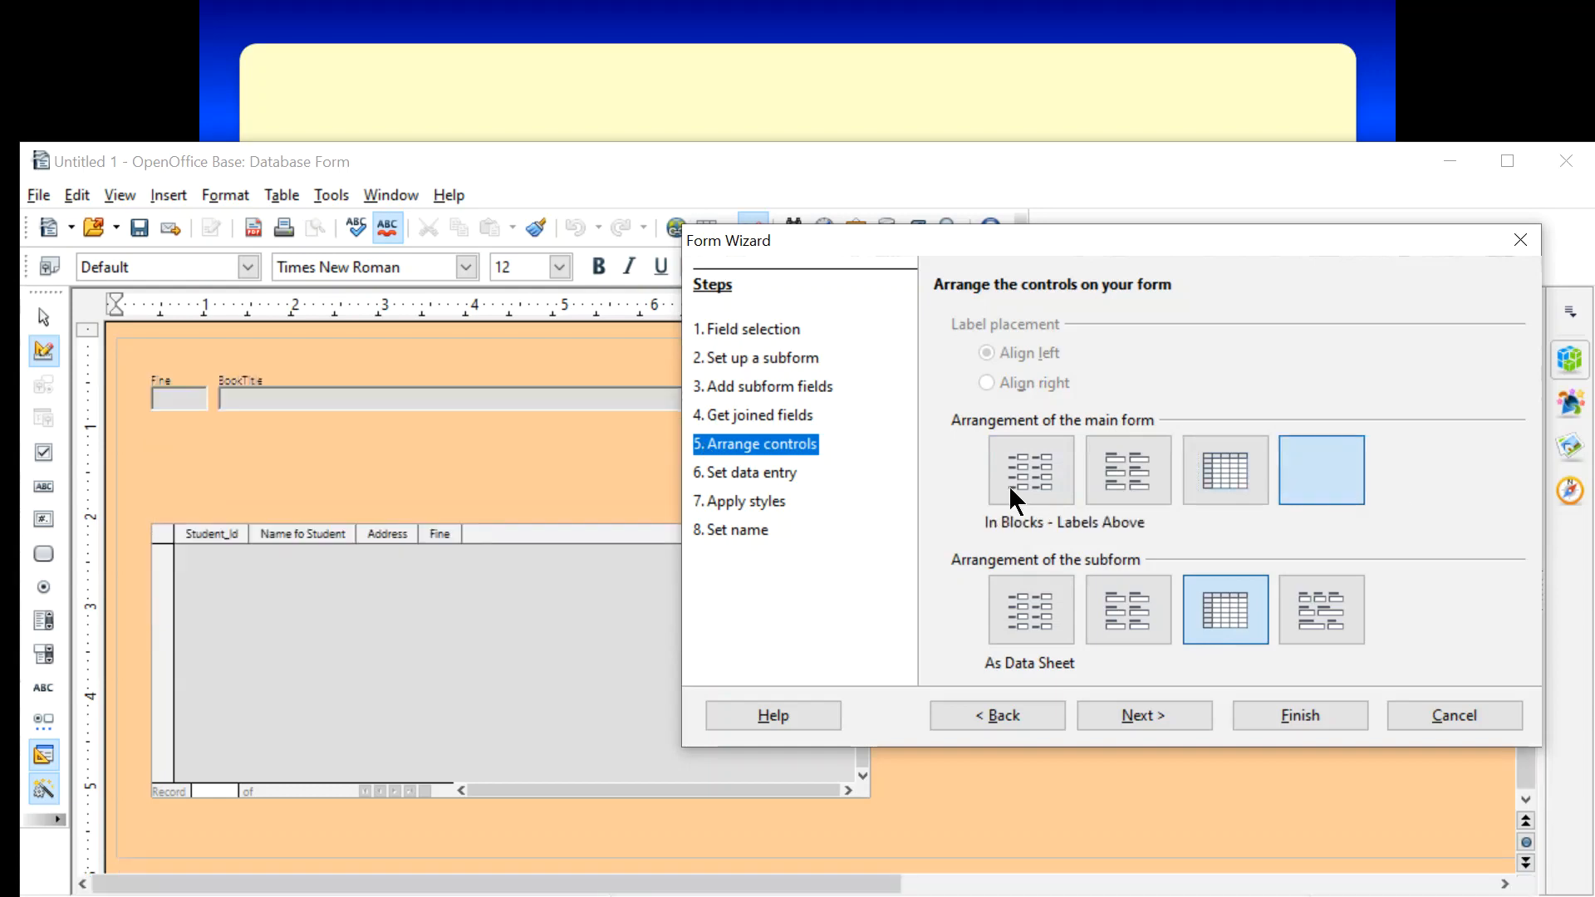
Try the Columnar - Labels Left, Columnar - Labels on Top and In Blocks - Labels Above arrangements for the subform
left_click(1013, 619)
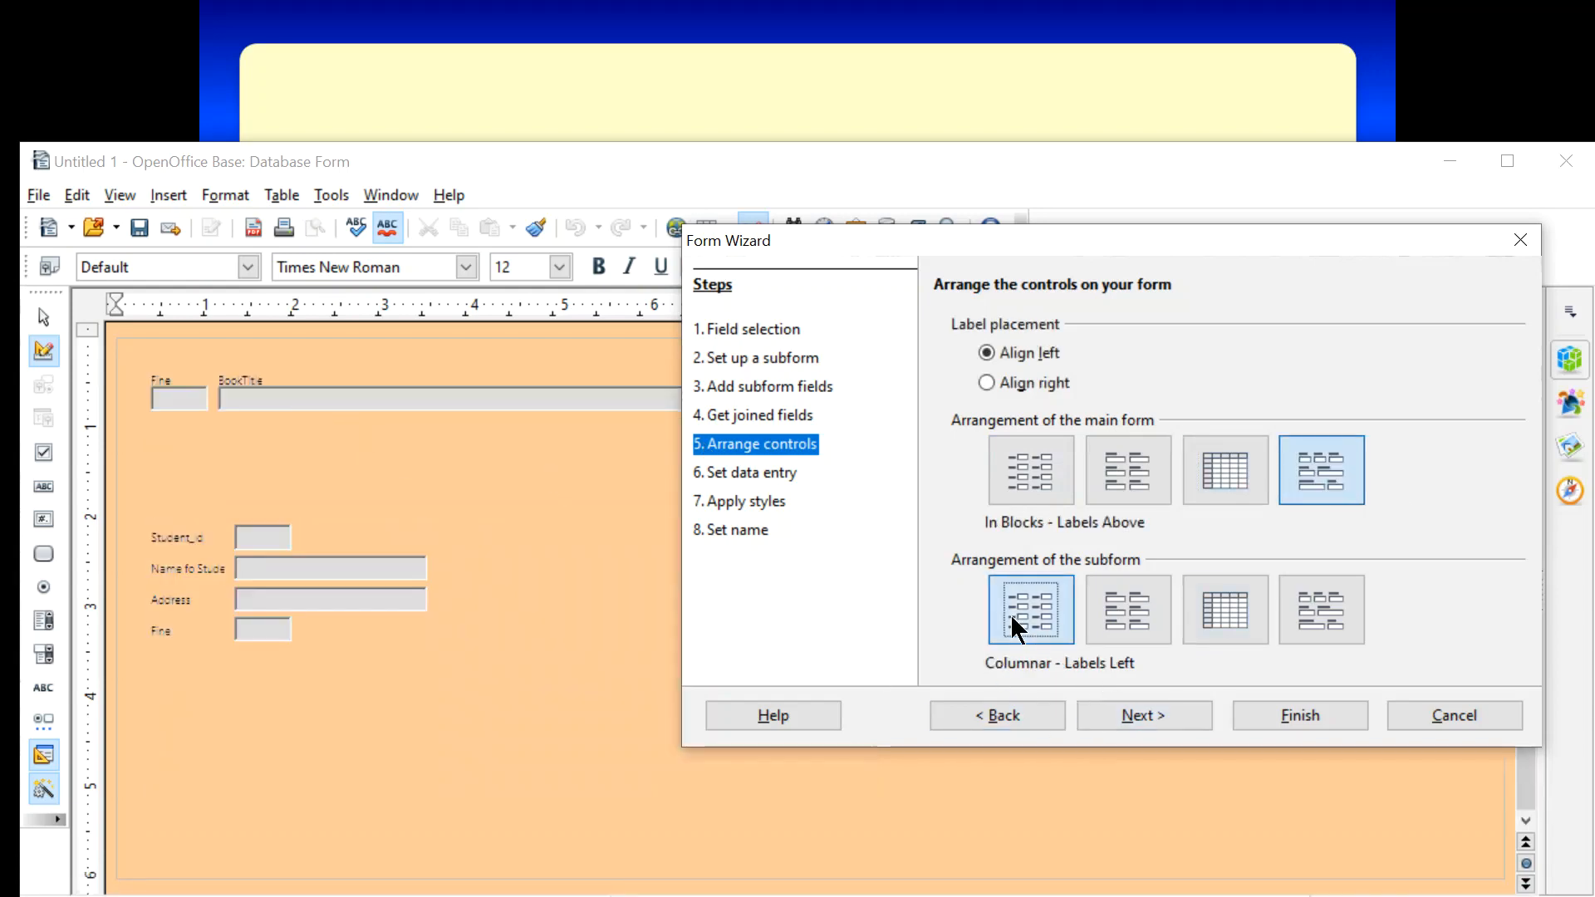
left_click(1130, 614)
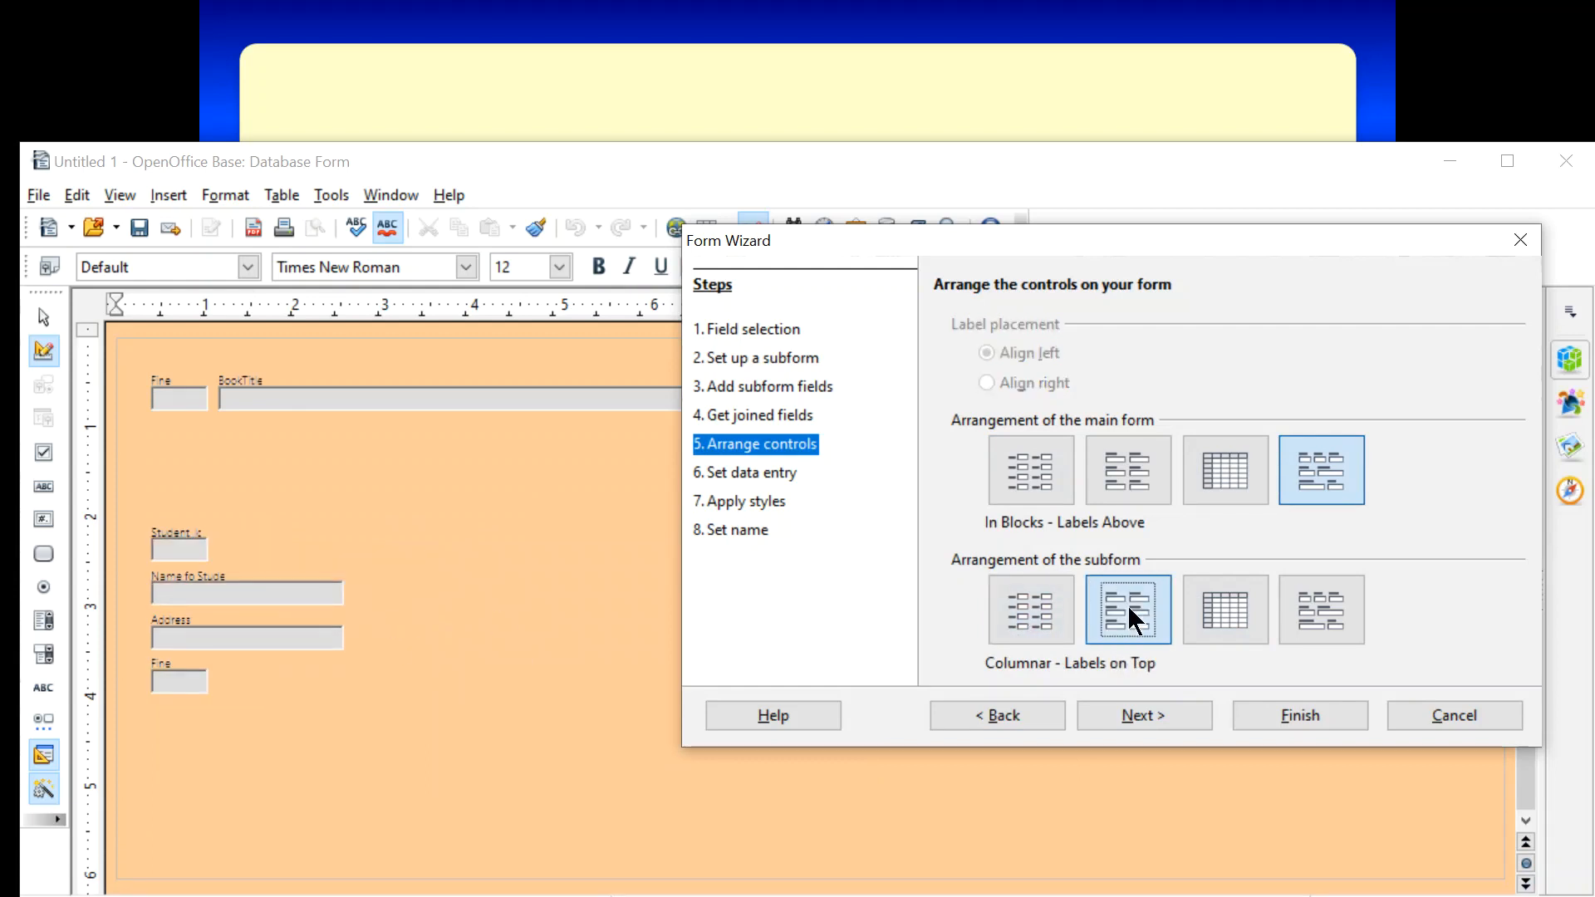
left_click(1303, 621)
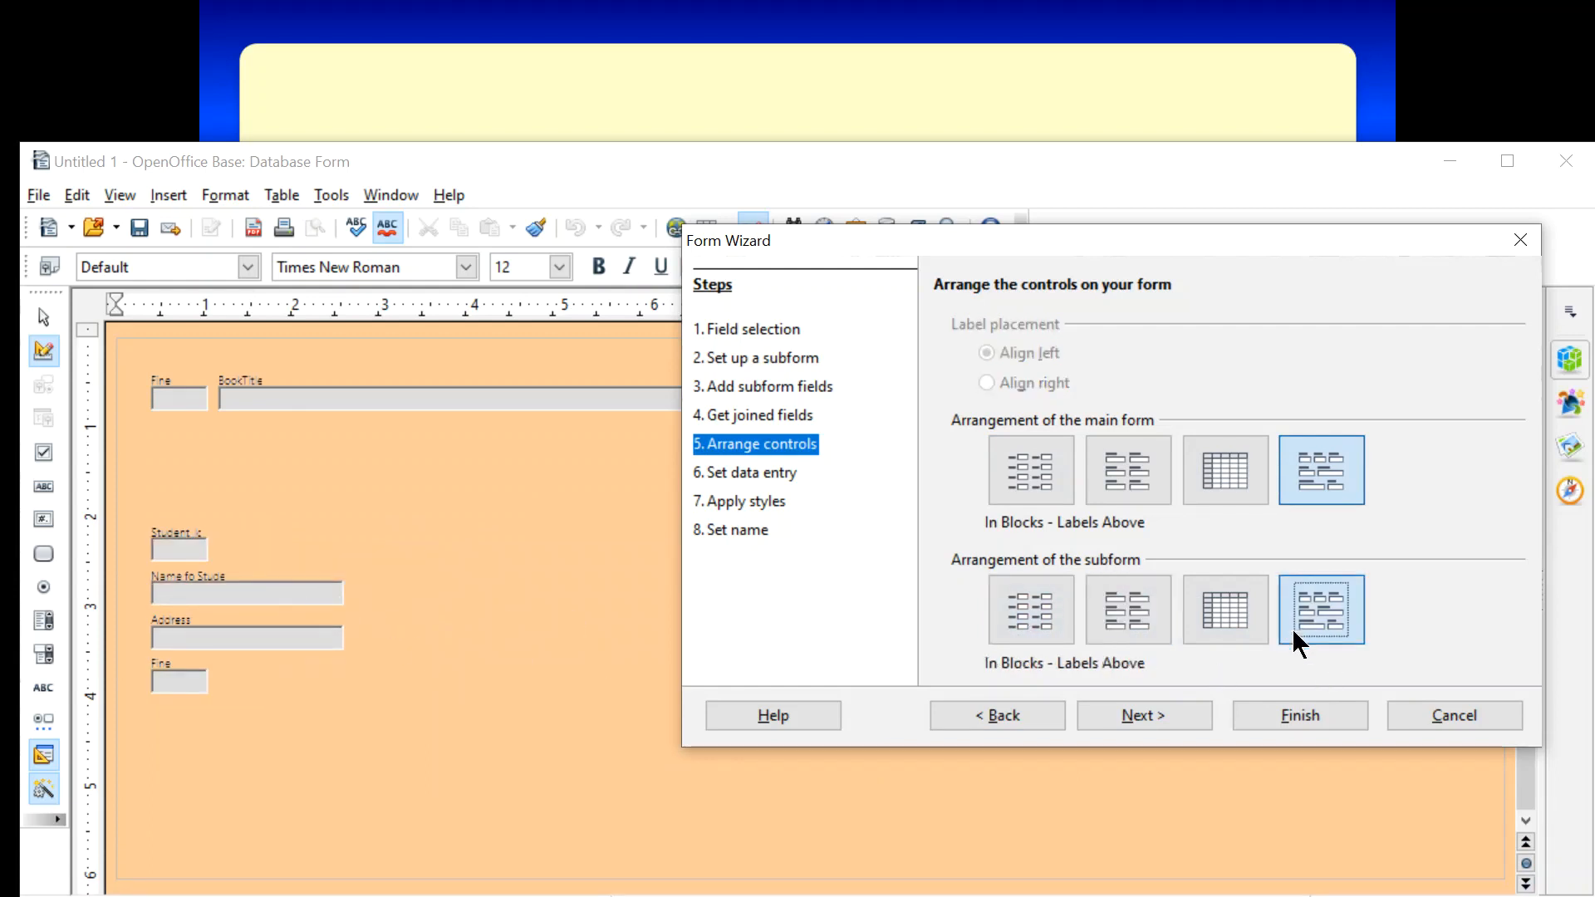
Arrange both the main form and the subform as Columnar - Labels Left and continue to the data entry mode
left_click(1040, 470)
left_click(1035, 623)
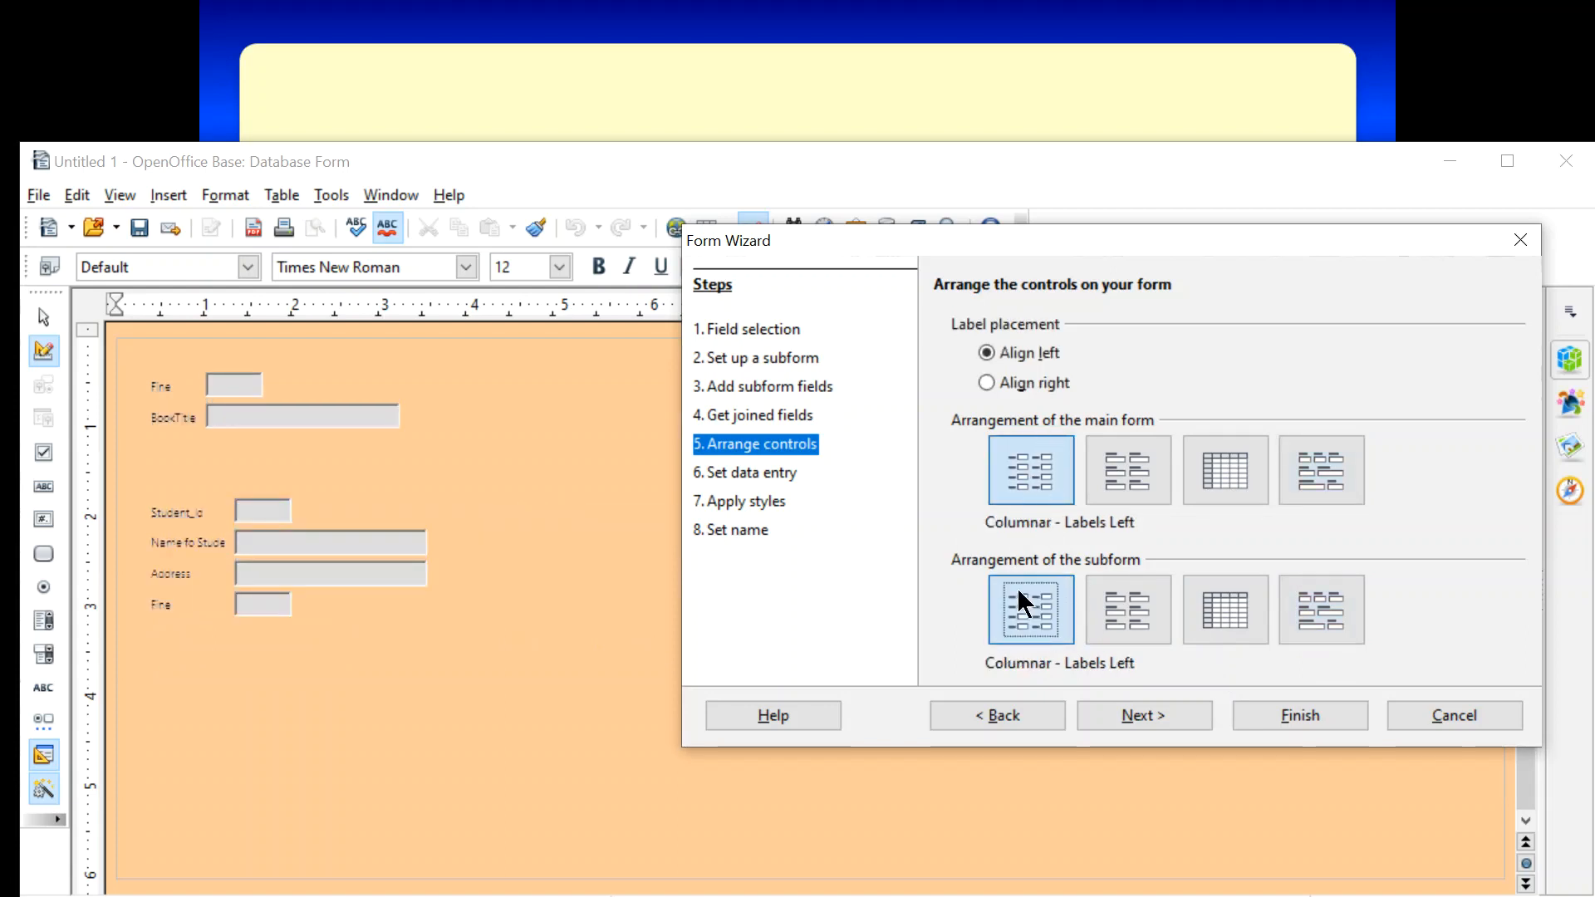
left_click(1129, 714)
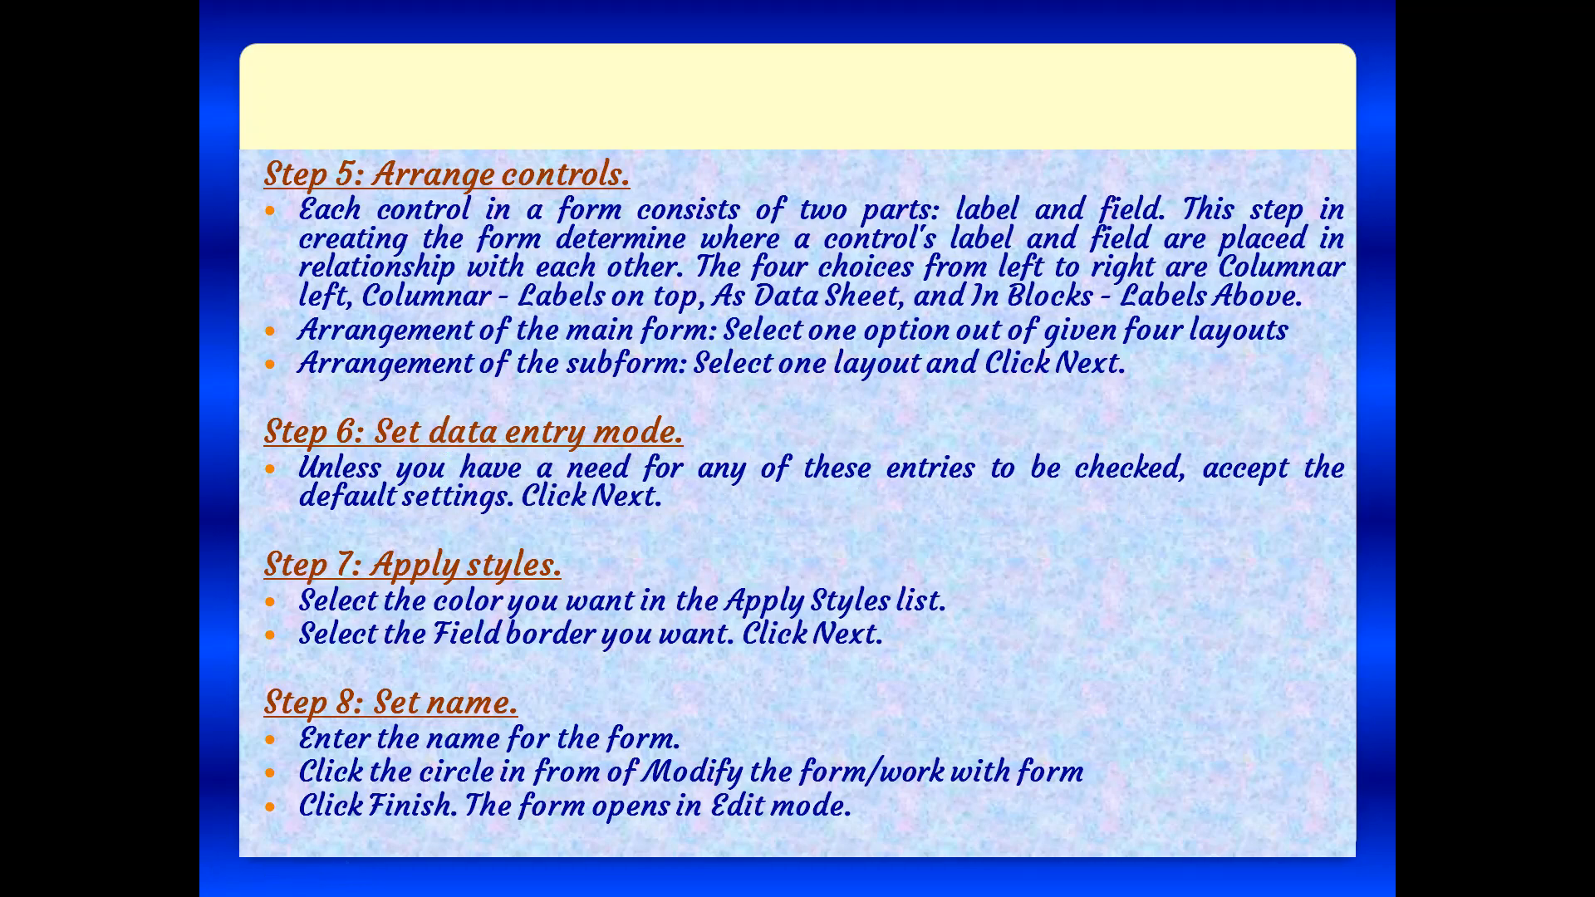
Return to the Form Wizard, keep the form set to display all data, and continue to the form styles
key("super")
left_click(1123, 880)
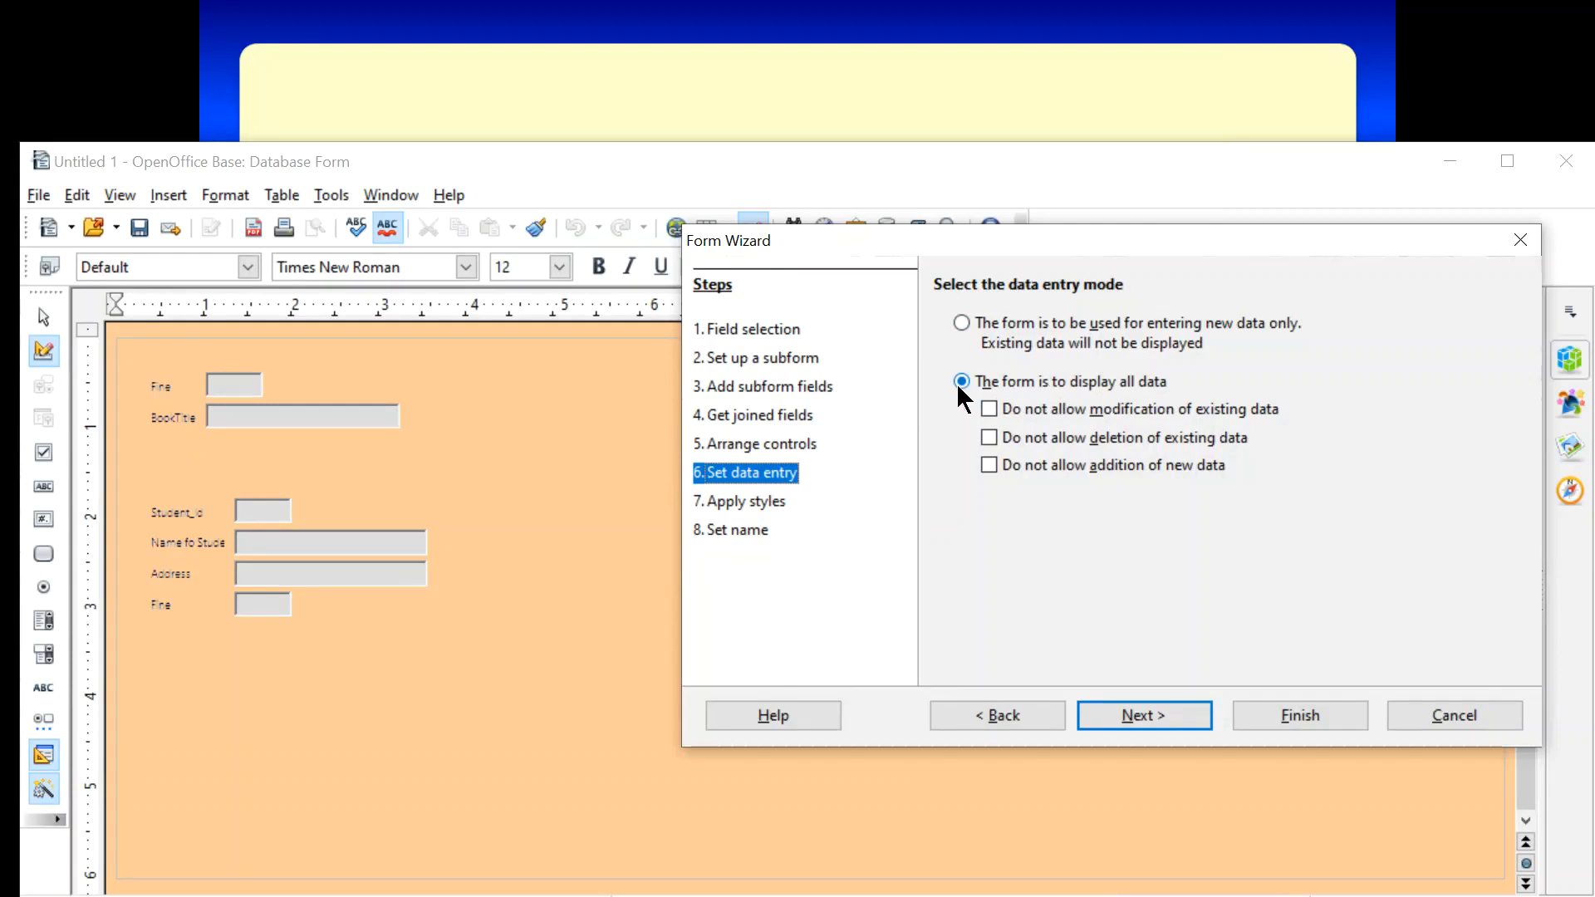
left_click(1142, 715)
Back in the Form Wizard, preview the Bright Blue, Orange, Ice Blue and Water styles and apply the Red style
left_click(1088, 112)
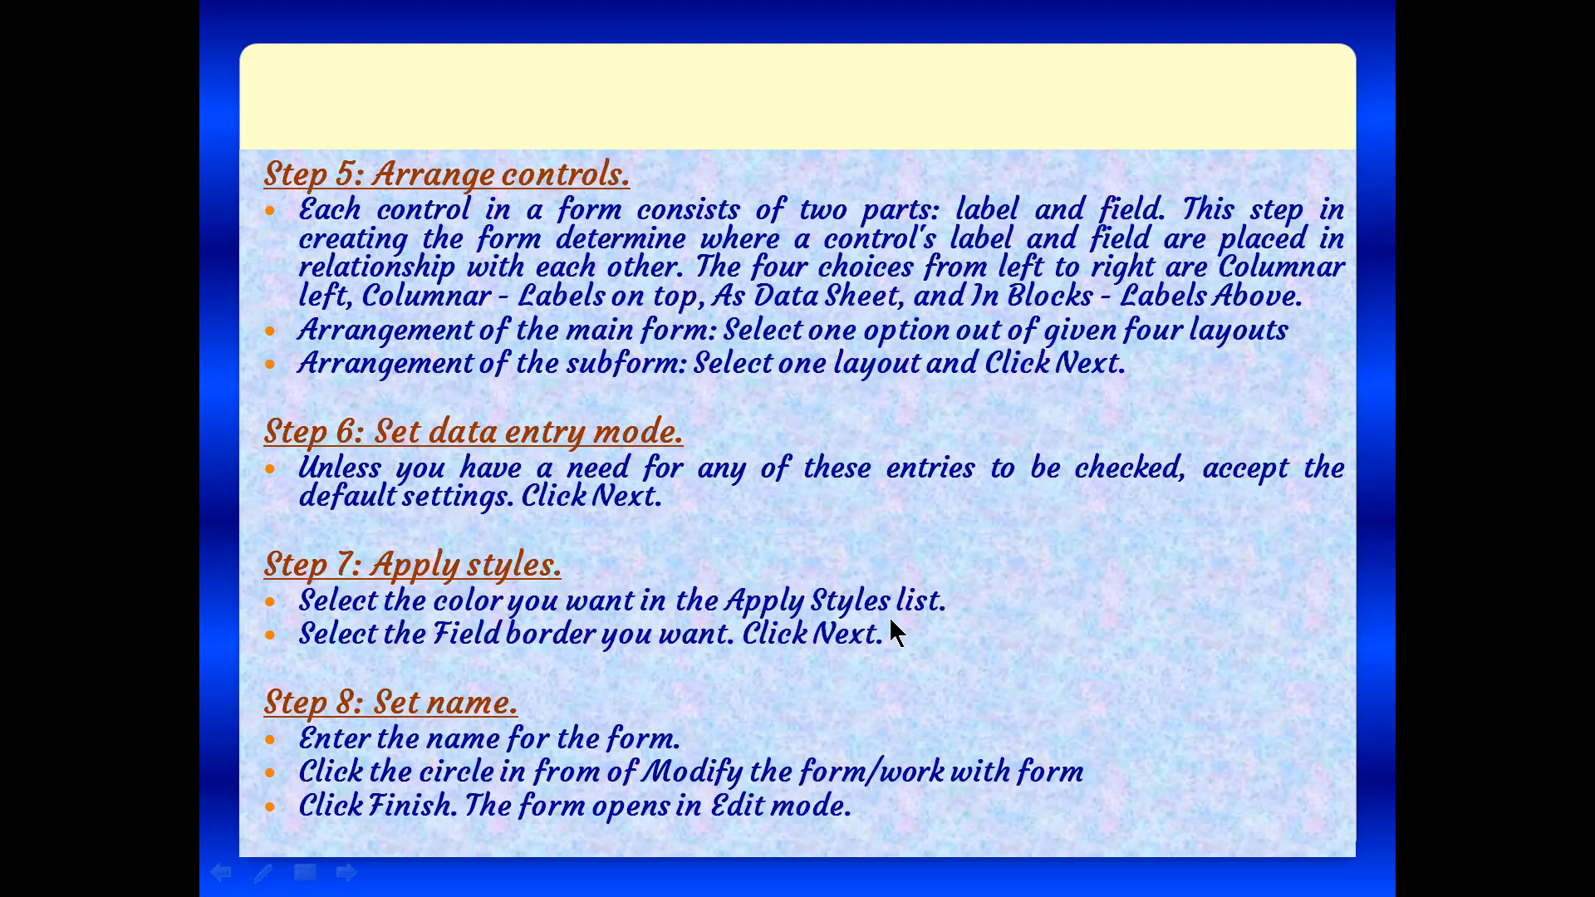
key("super")
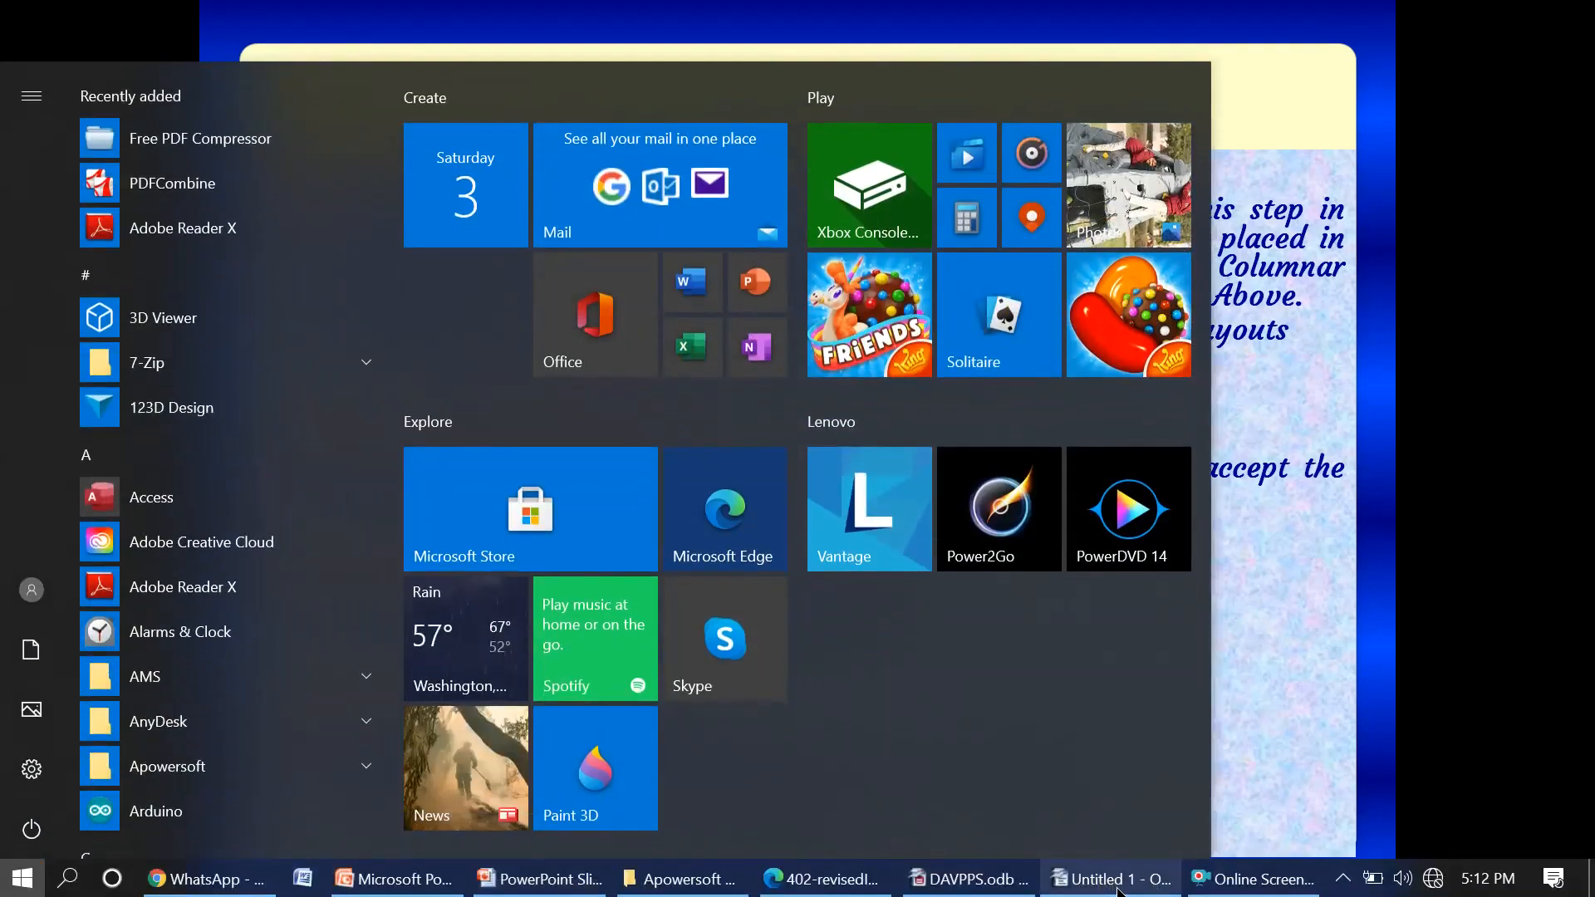
left_click(1113, 879)
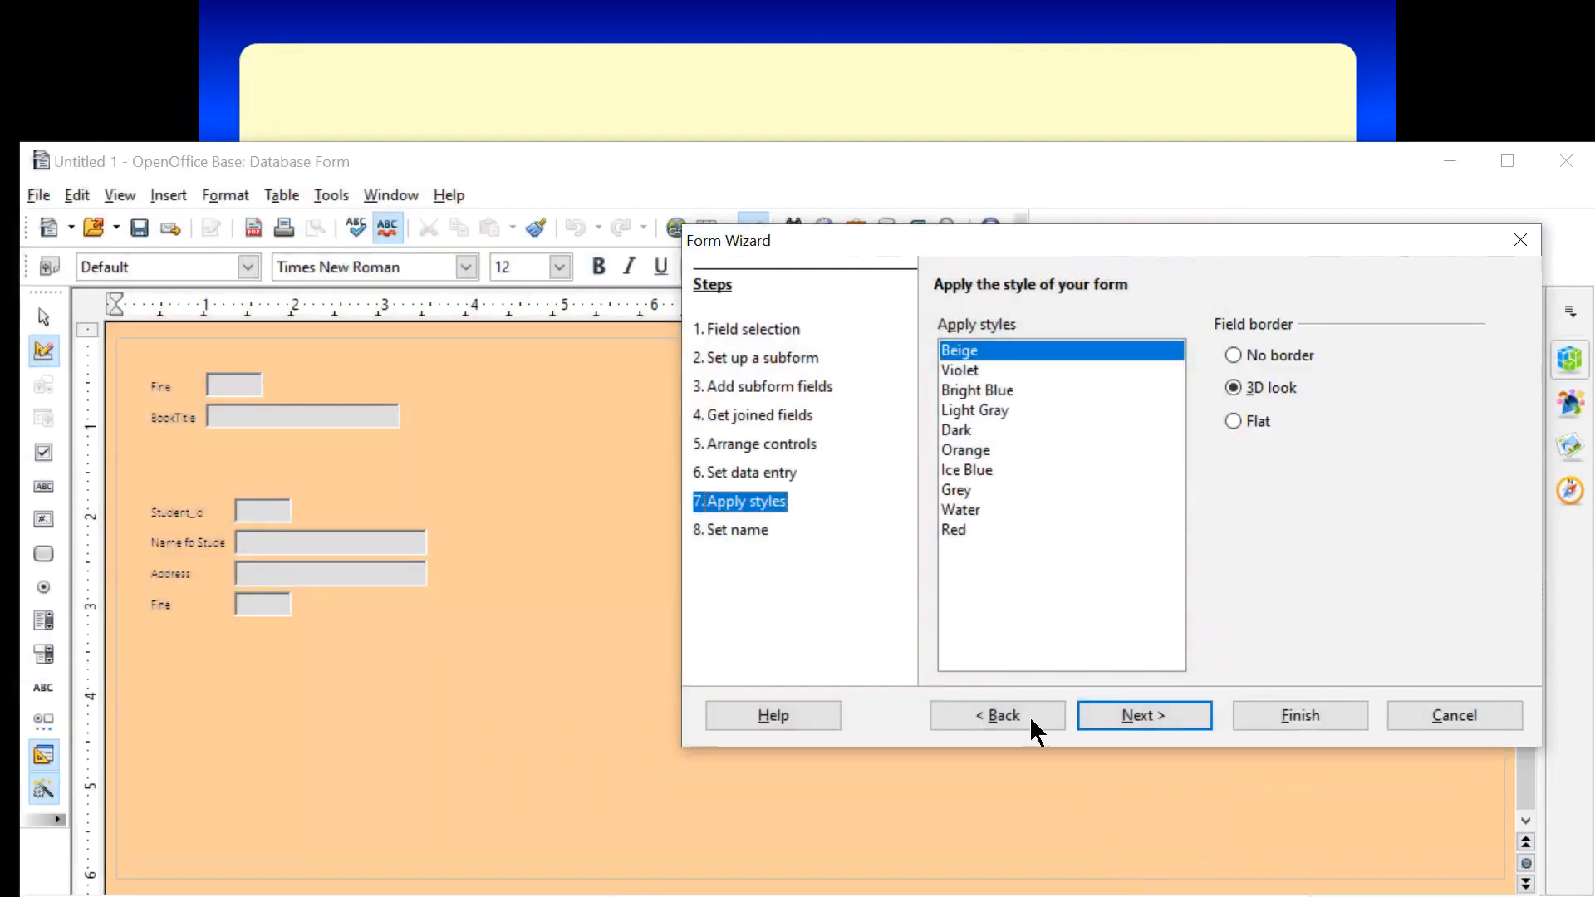
left_click(995, 389)
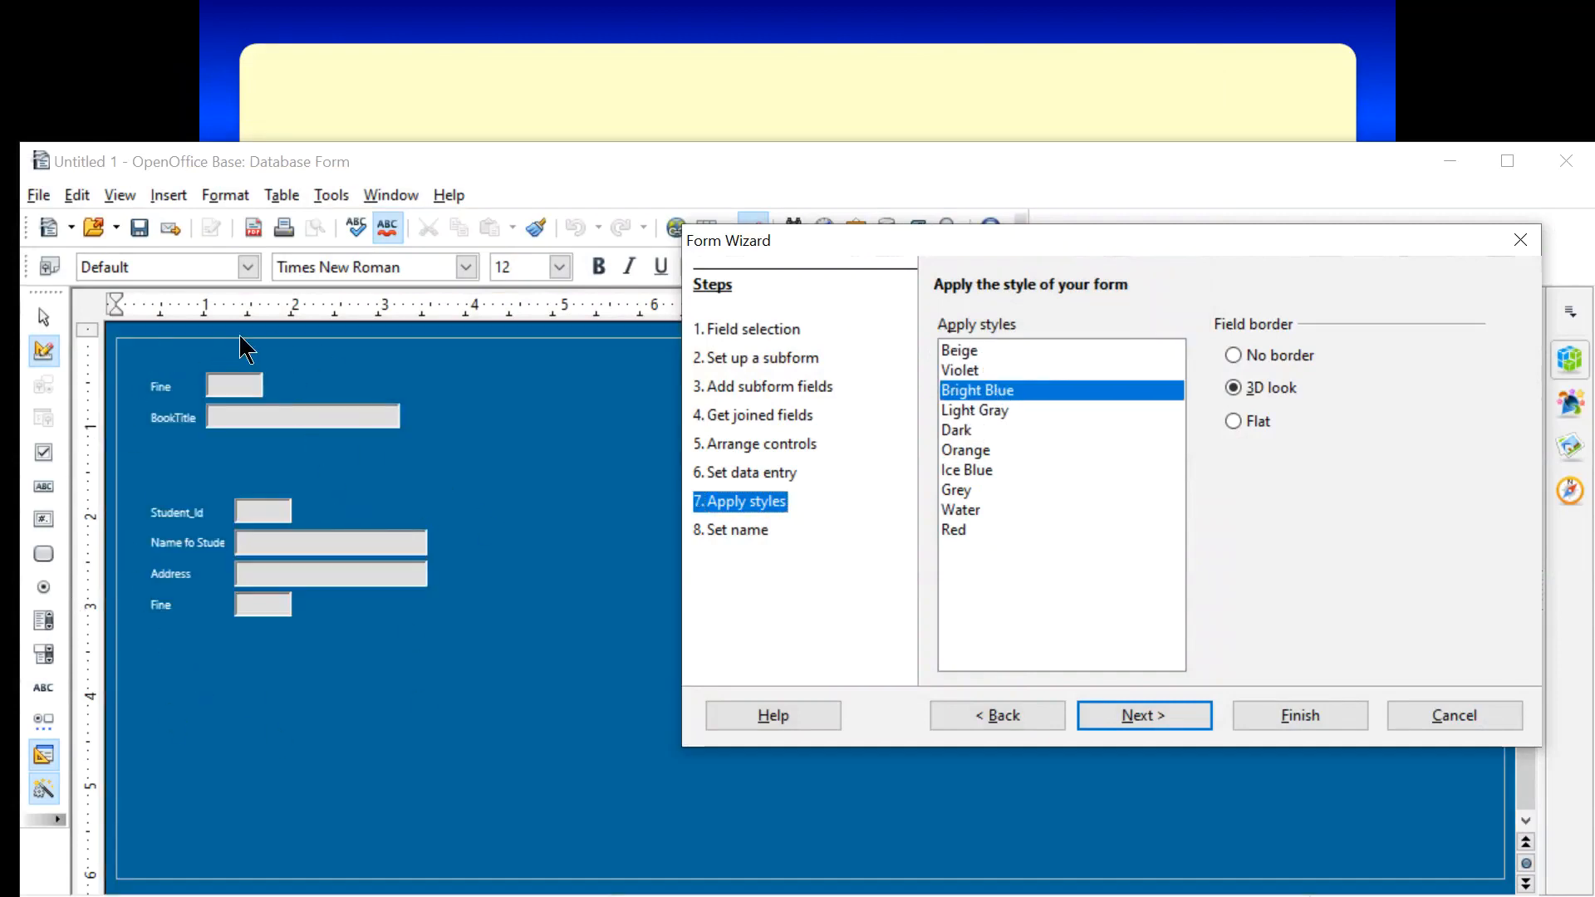
left_click(978, 450)
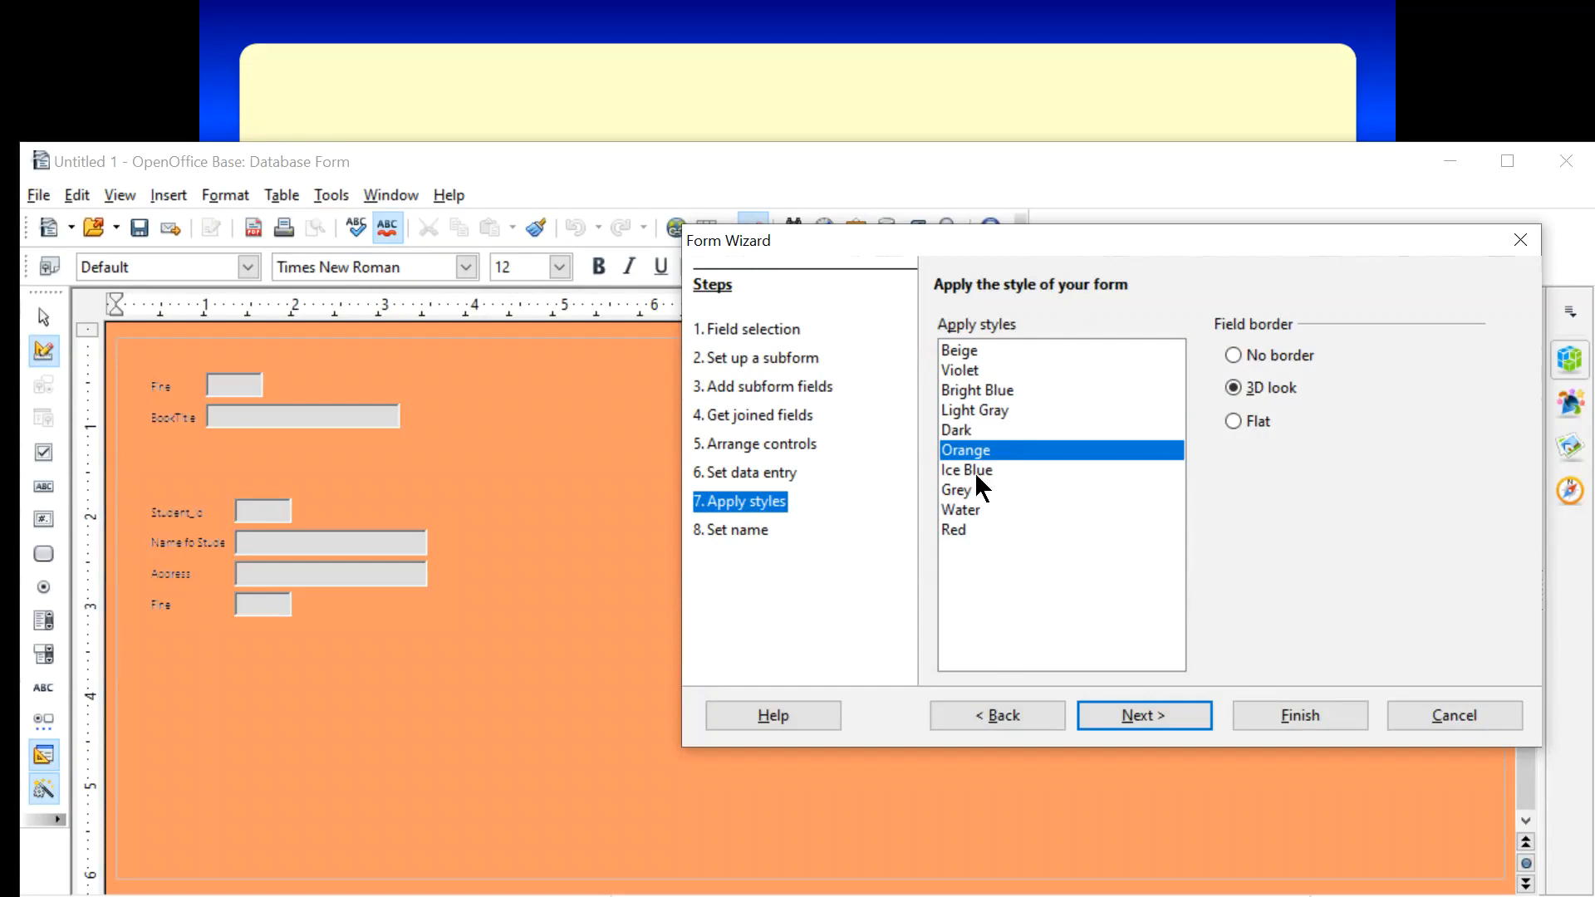
left_click(971, 470)
left_click(962, 509)
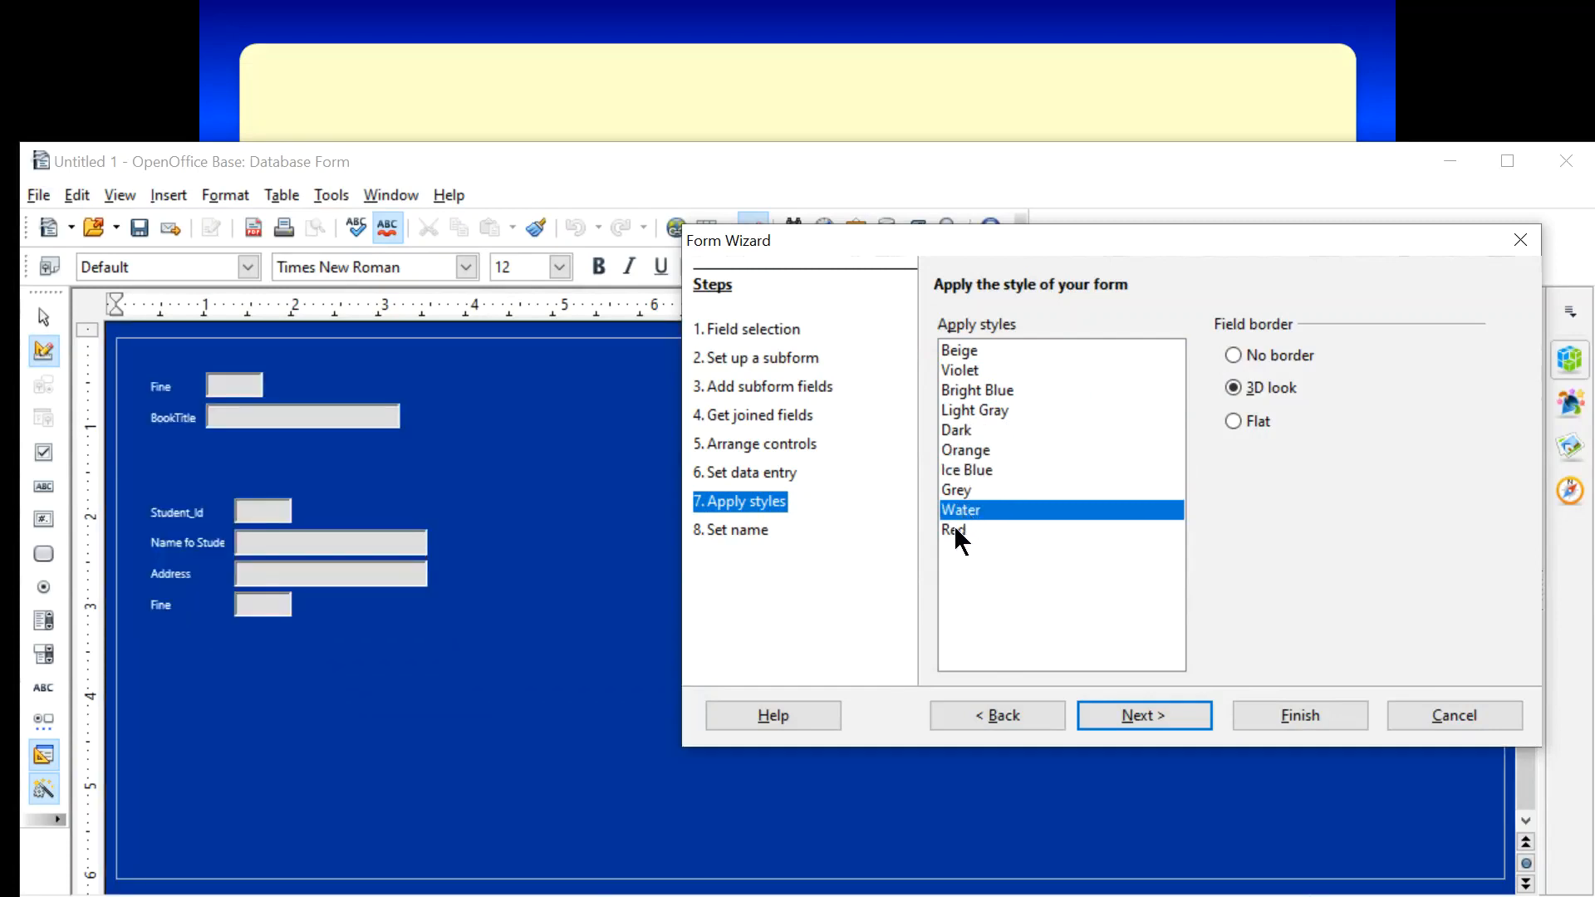
left_click(954, 529)
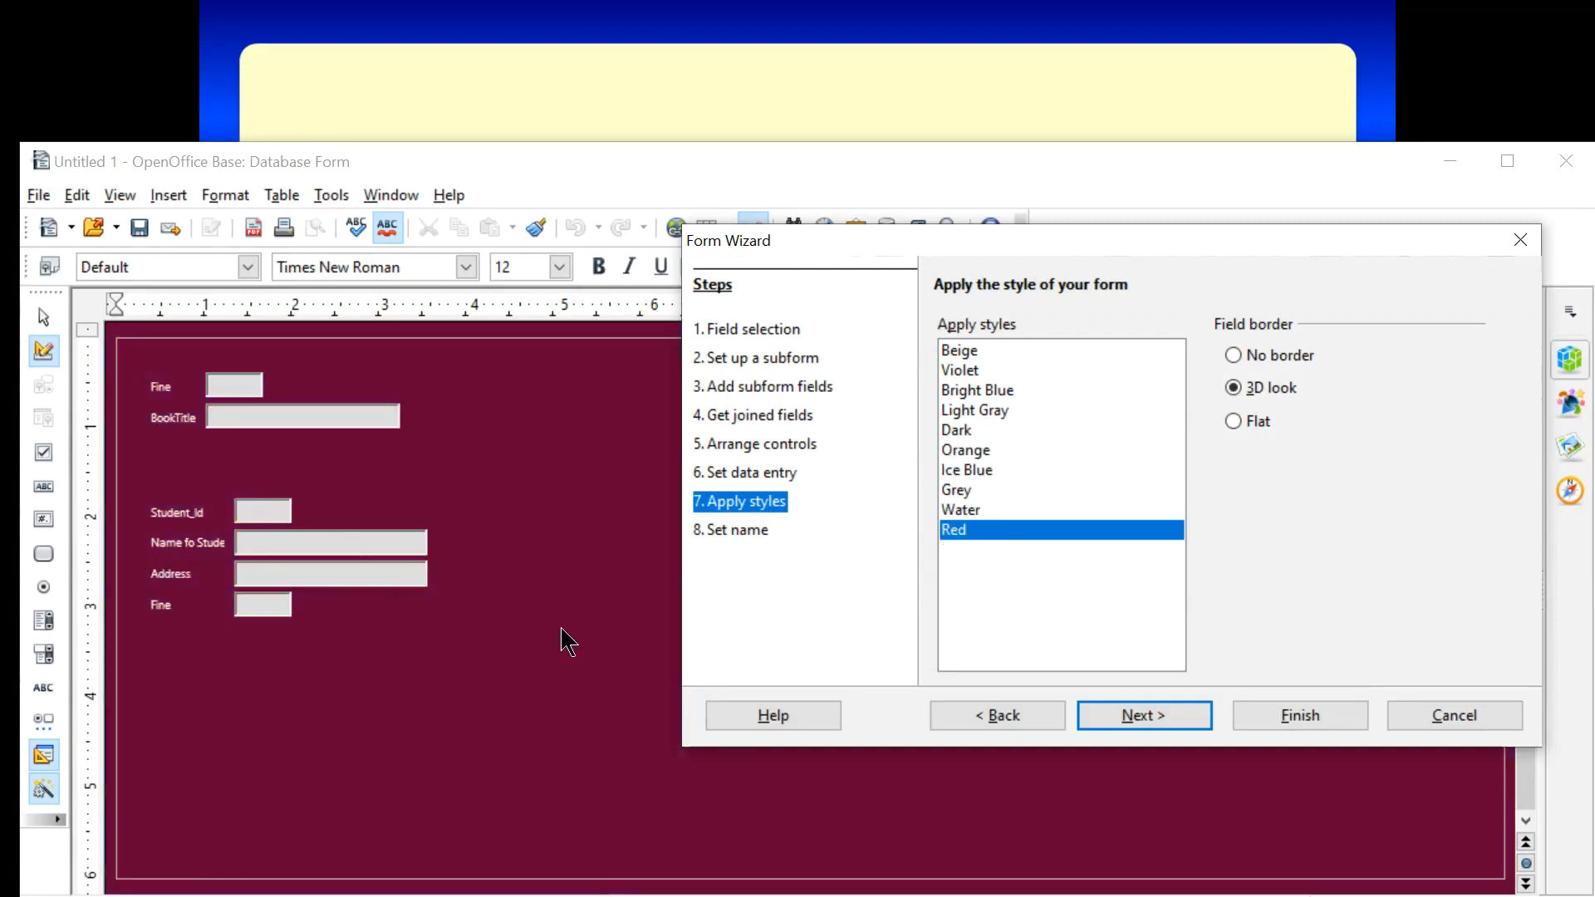
Compare the No border and 3D look field borders, choose Flat, and continue to naming the form
left_click(1280, 365)
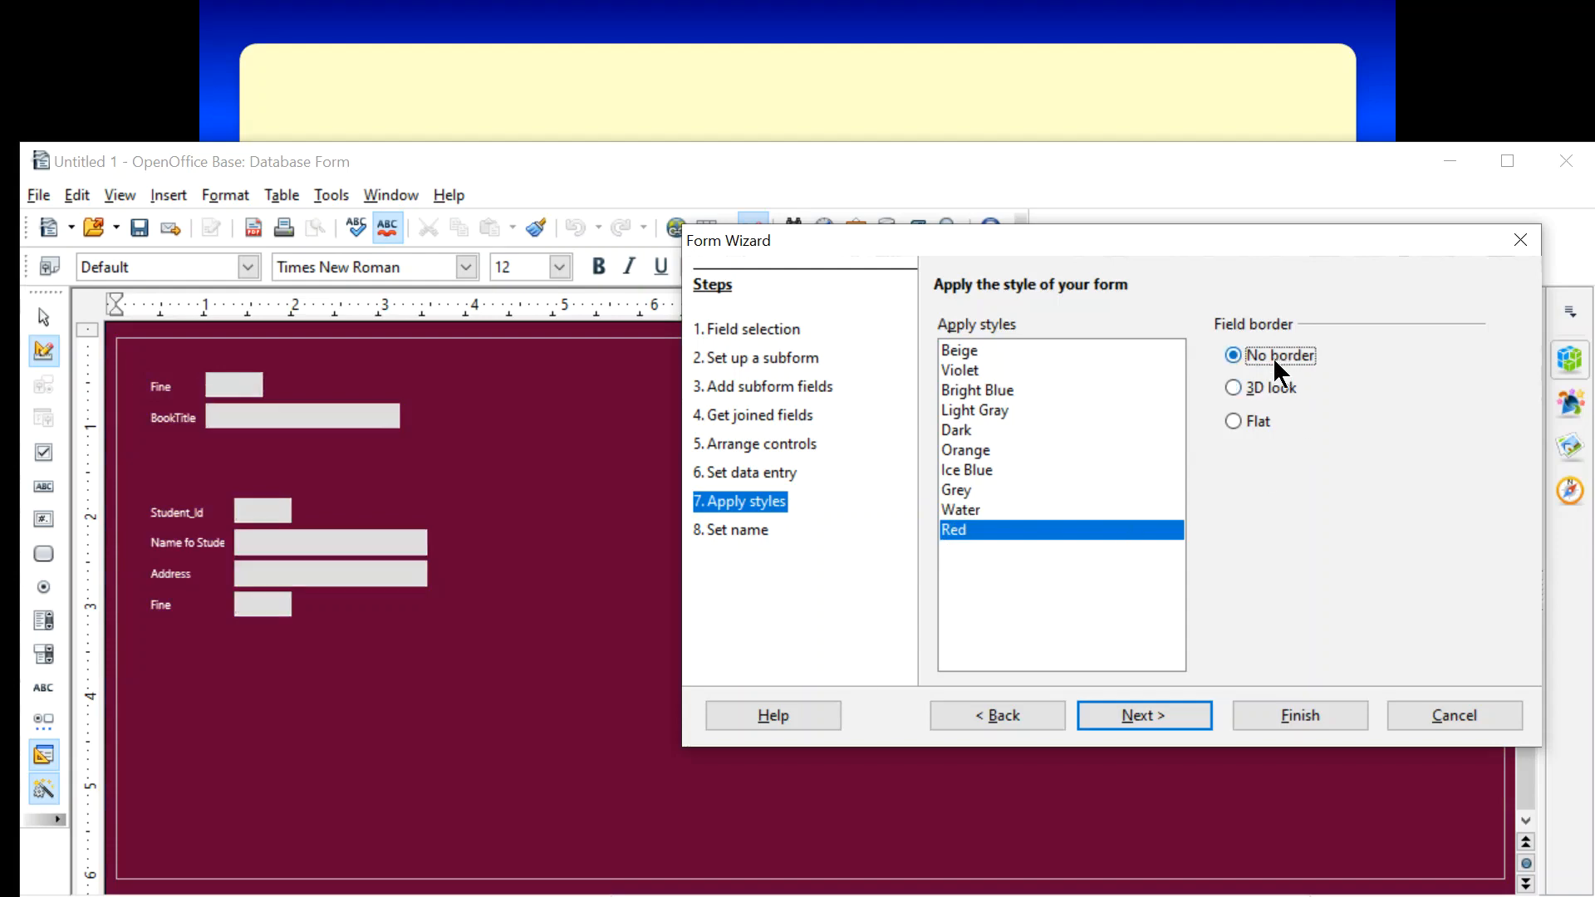
left_click(1280, 395)
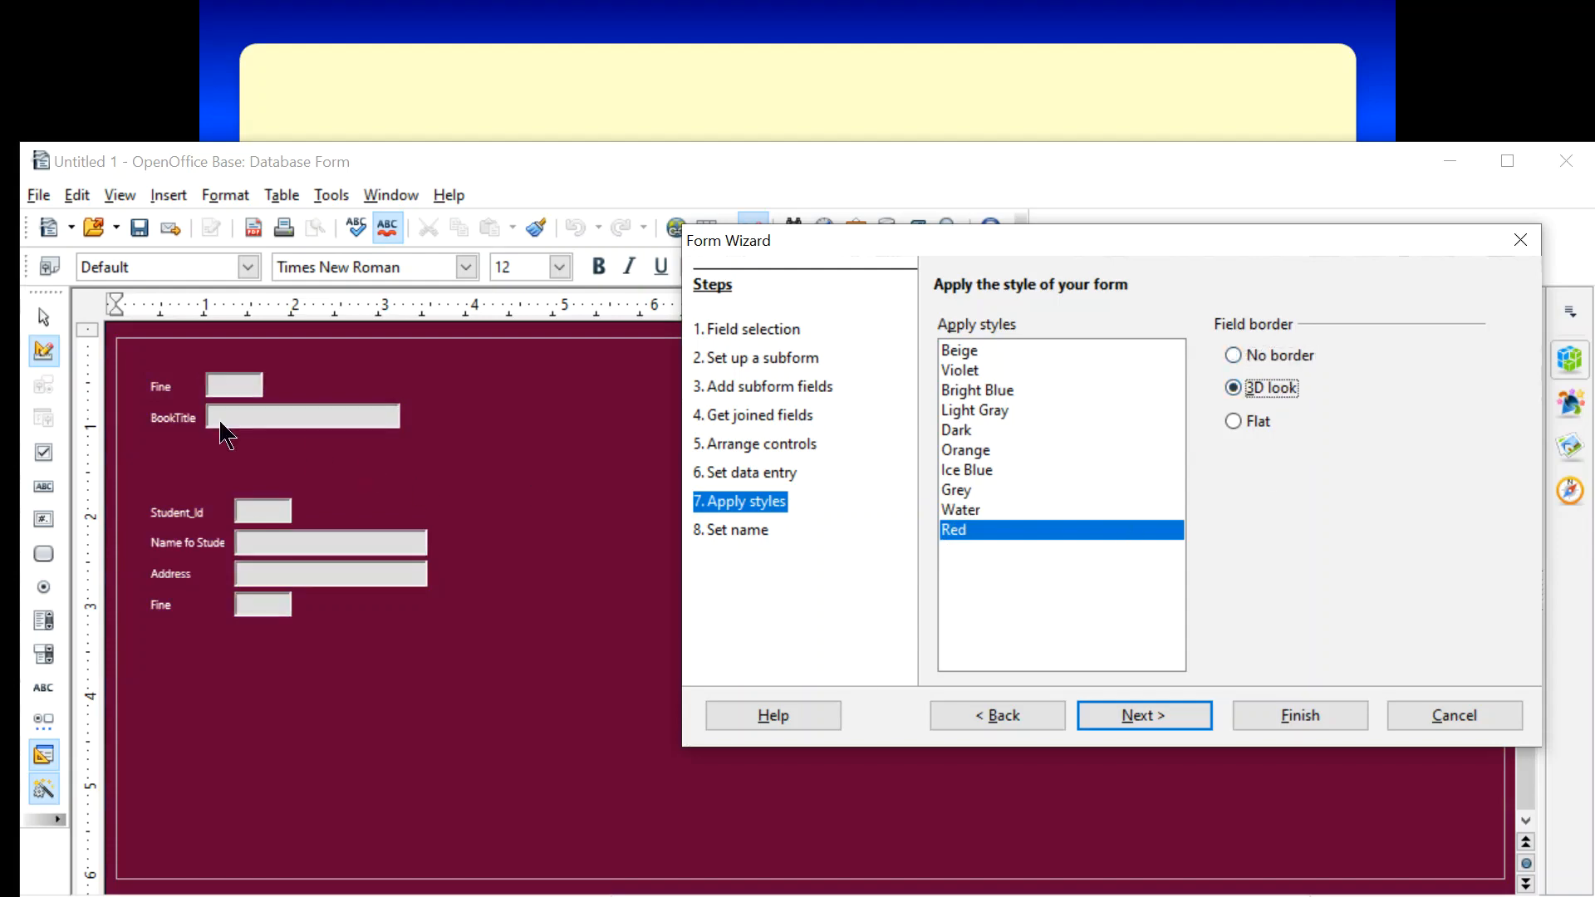
left_click(1258, 422)
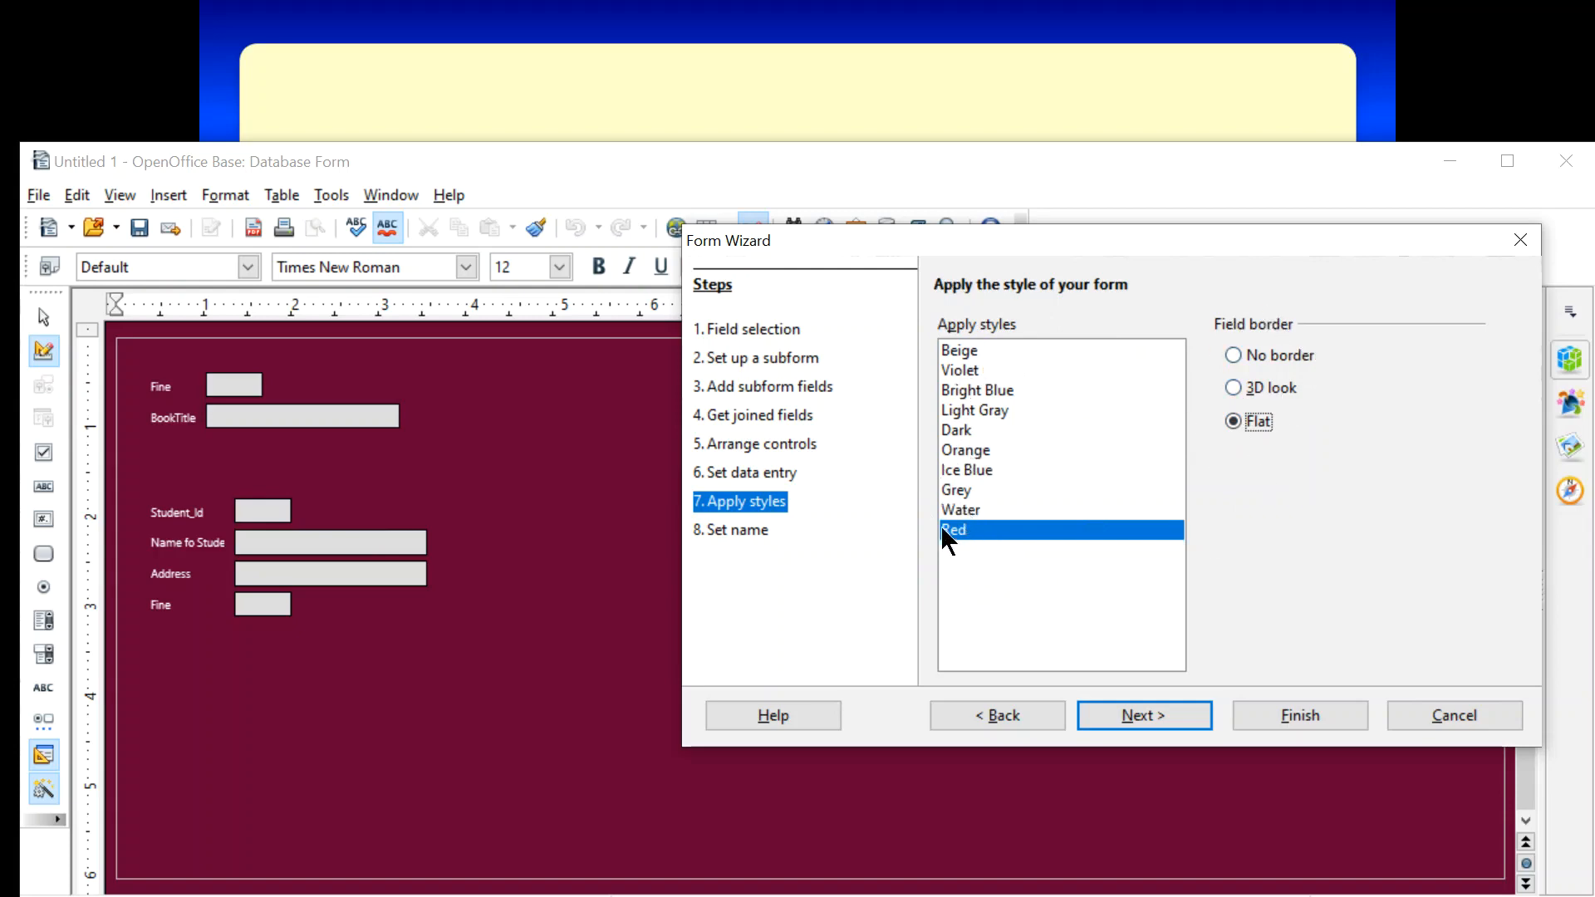
left_click(1140, 709)
left_click(1073, 108)
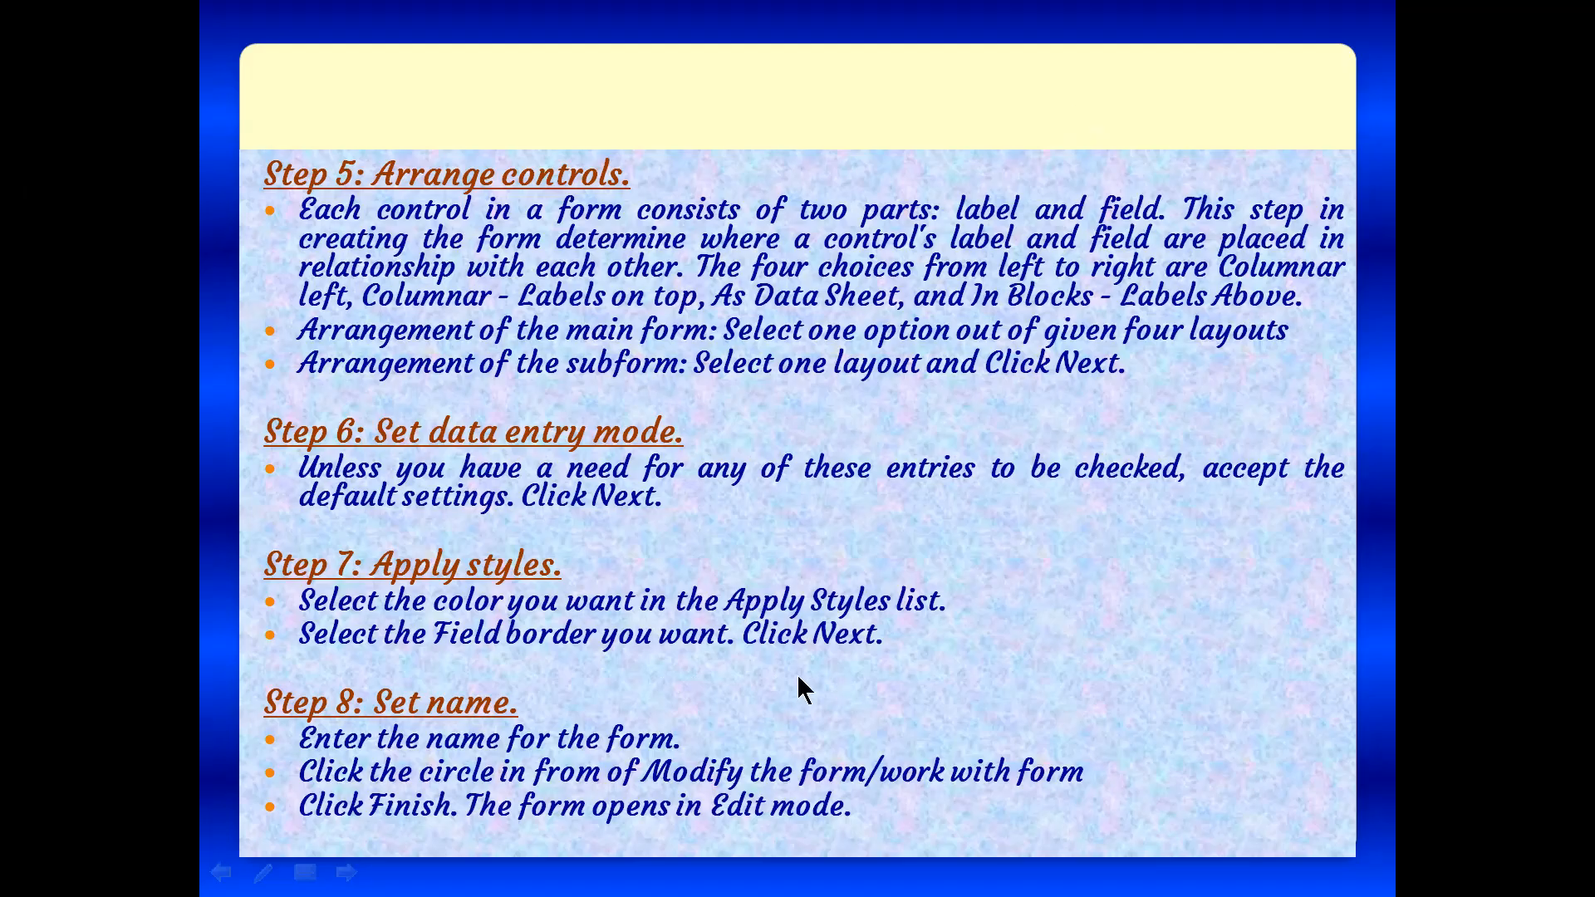
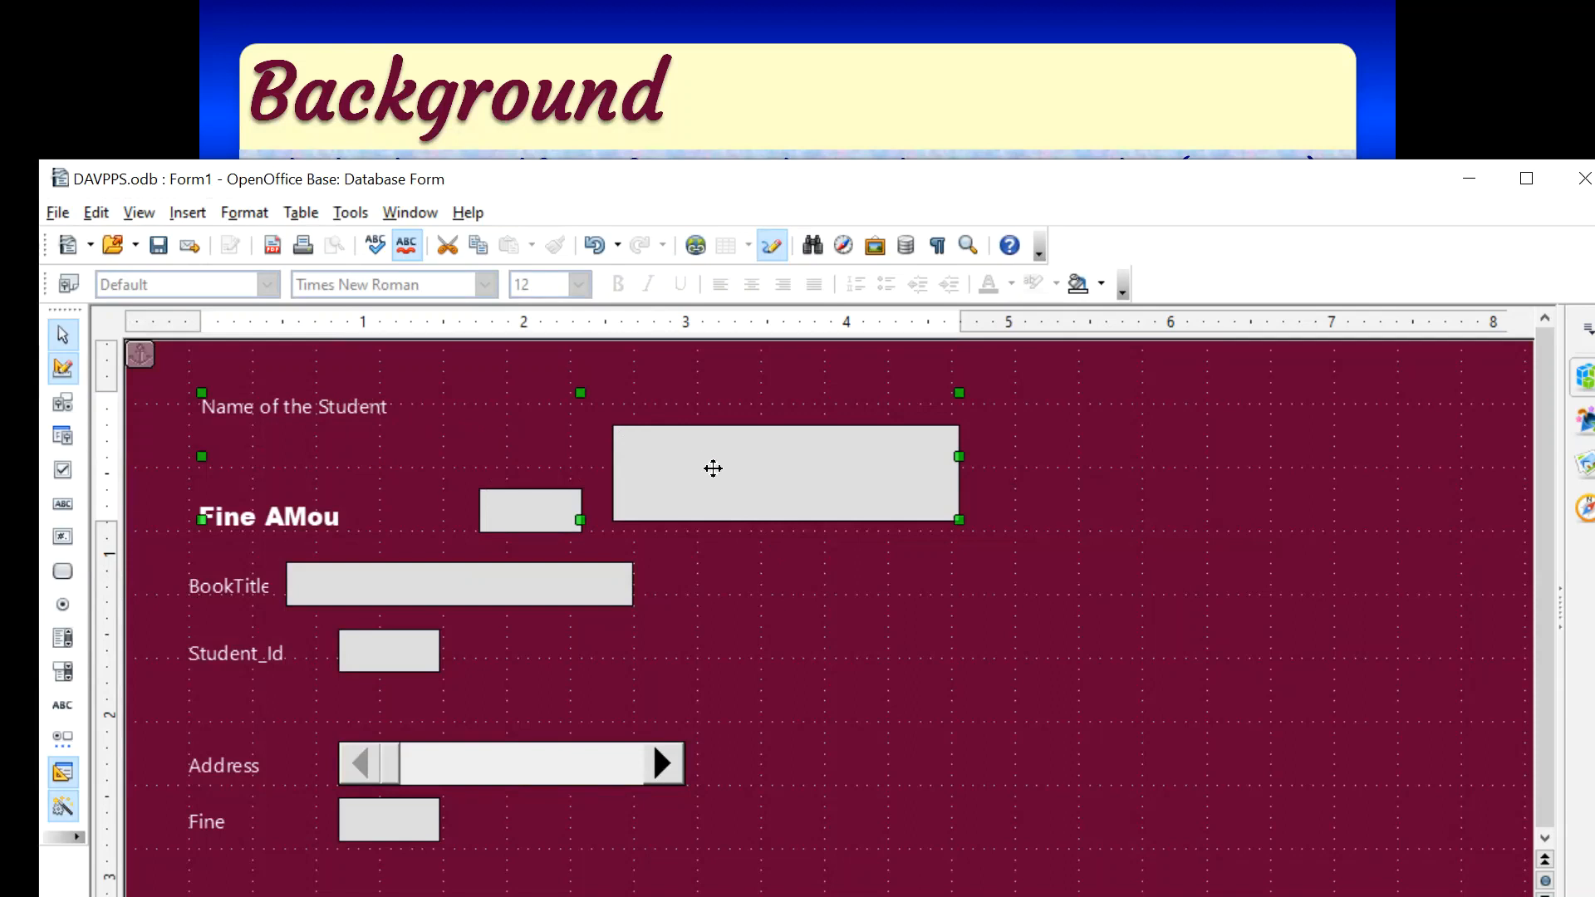
Open the control properties of the BookTitle label and field and set their background color to Red
left_click(380, 586)
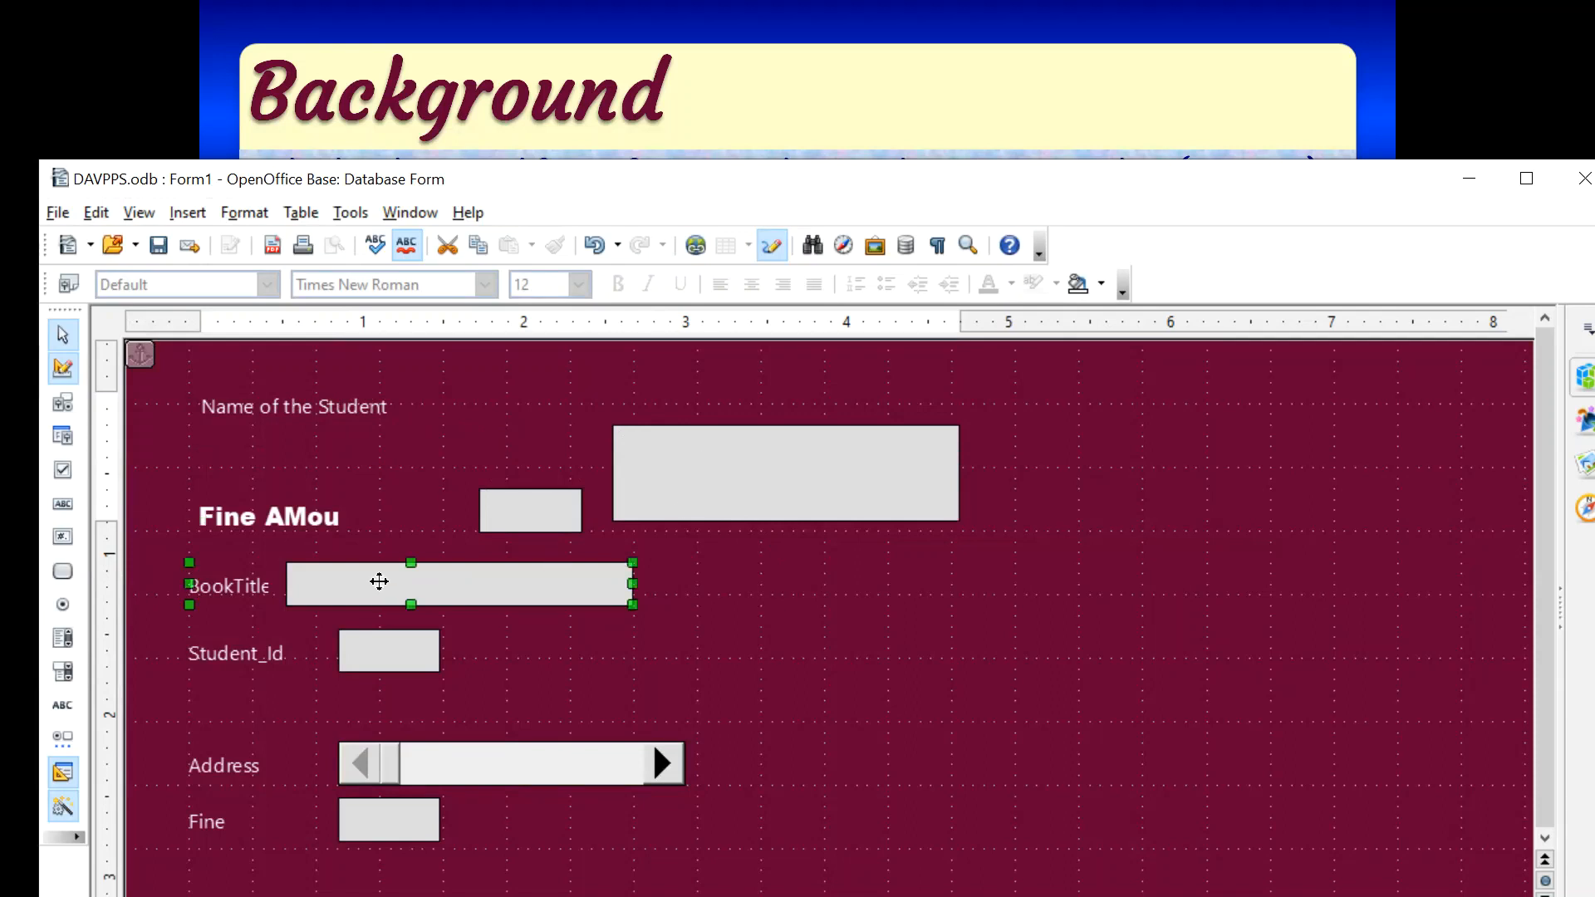
right_click(363, 584)
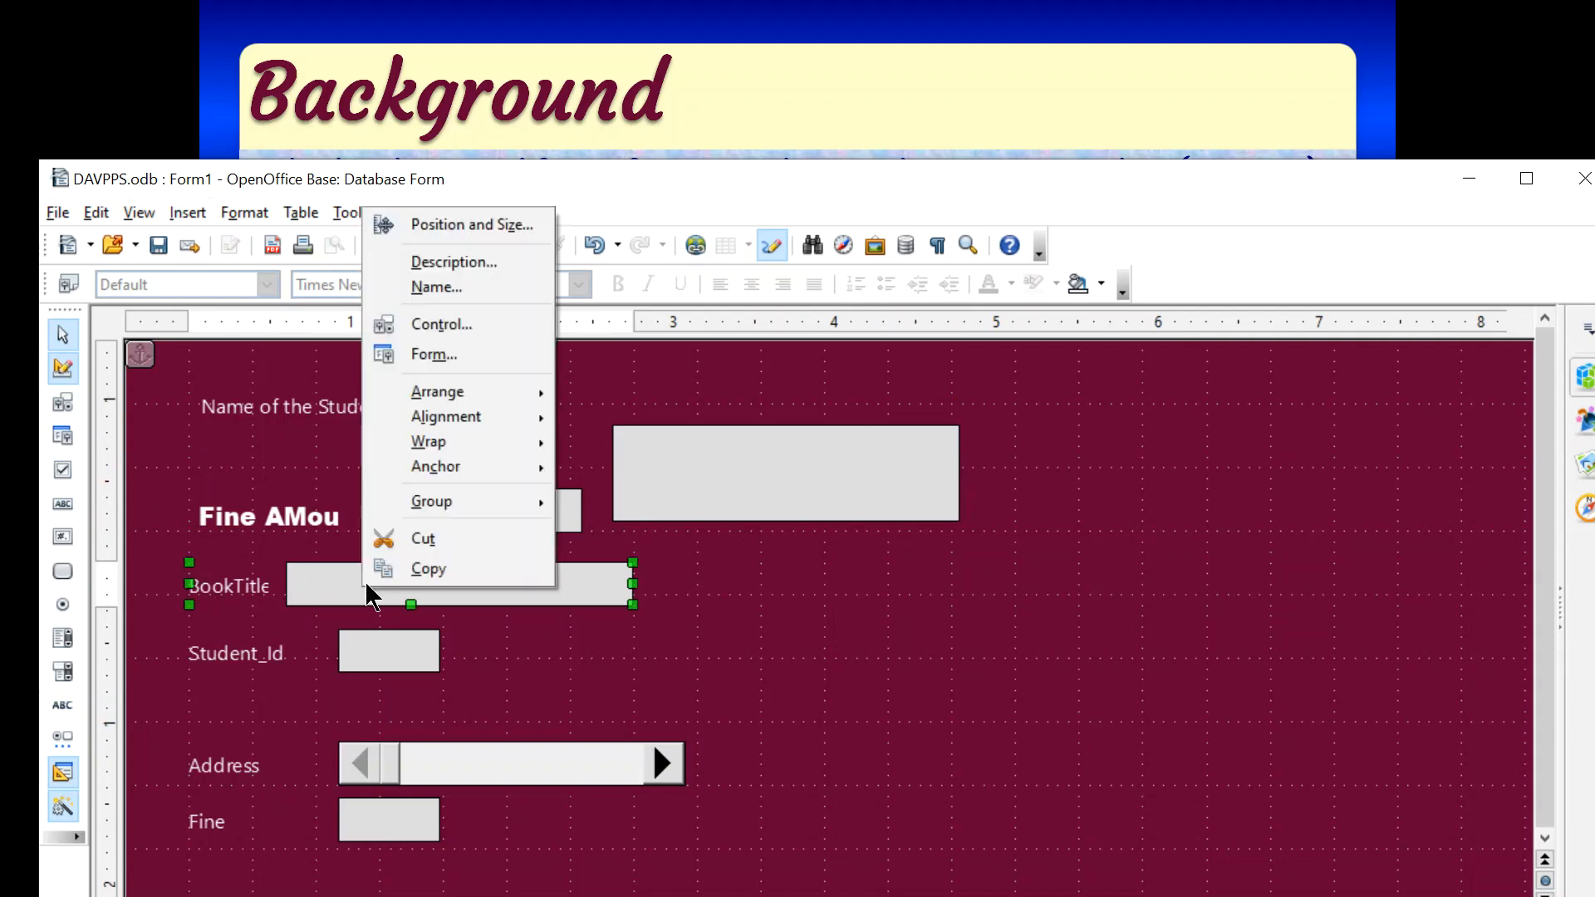
left_click(445, 324)
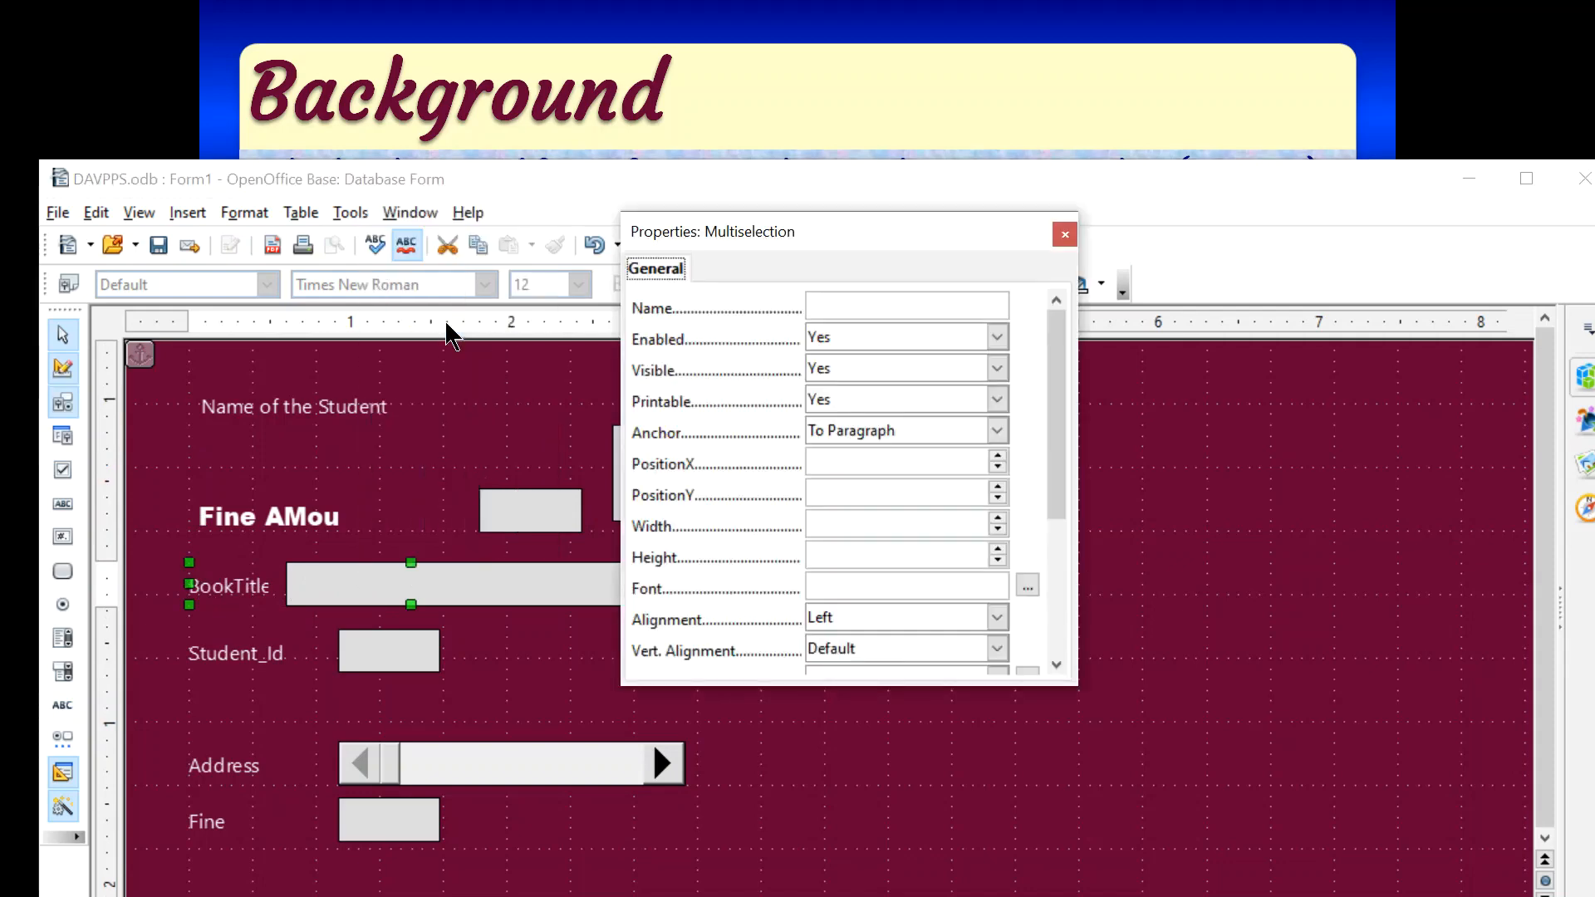
scroll(766, 391, "down", 1)
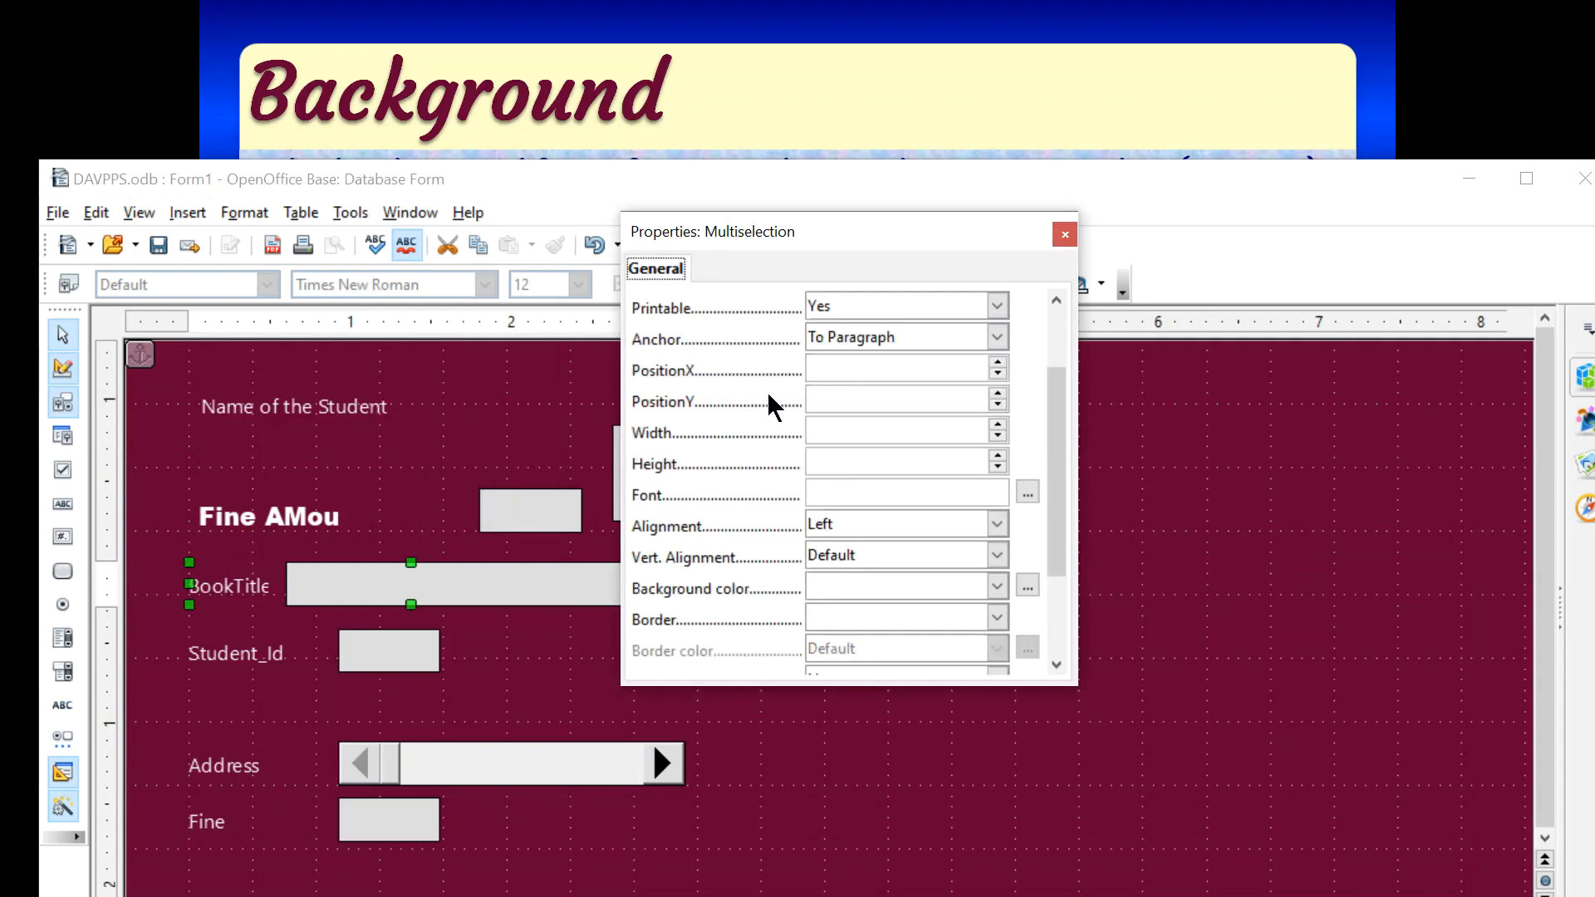
scroll(770, 439, "down", 1)
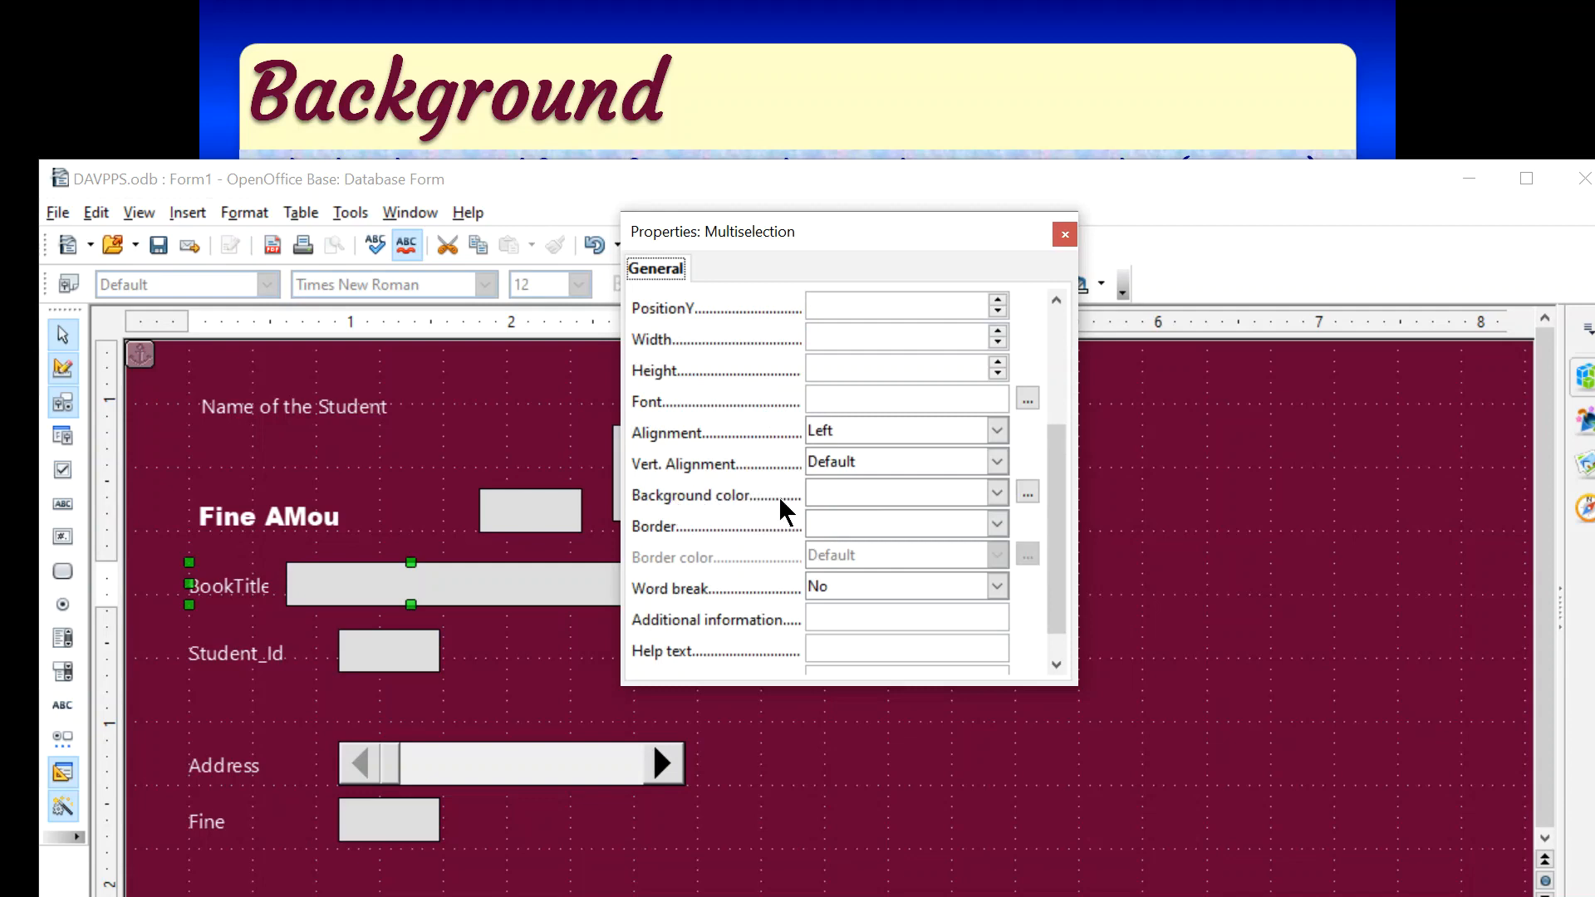
left_click(997, 493)
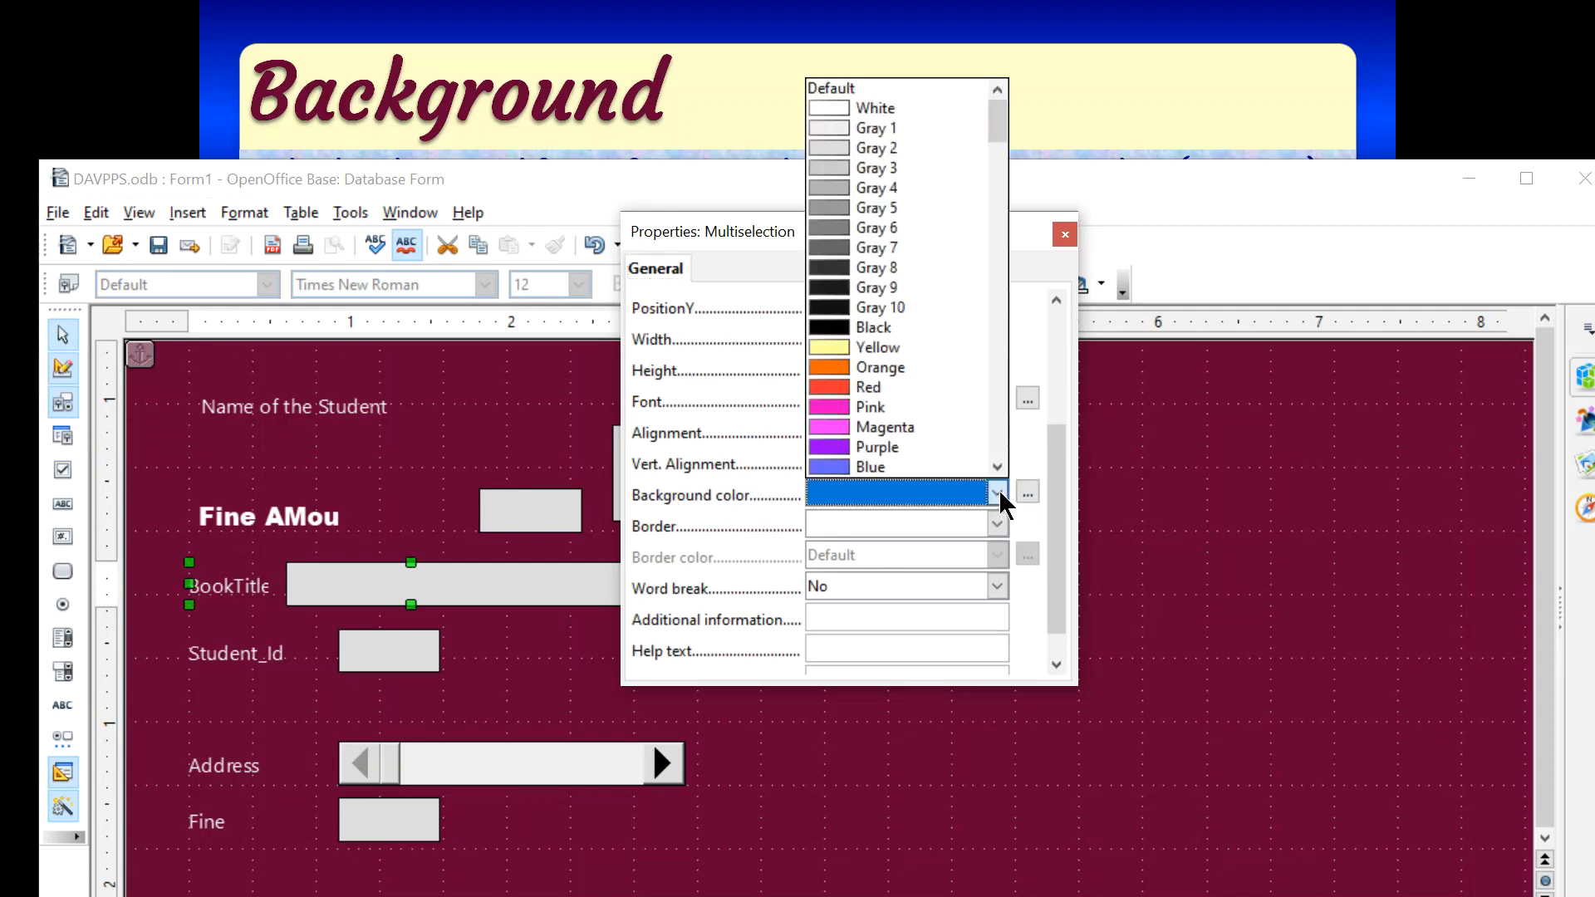
left_click(874, 395)
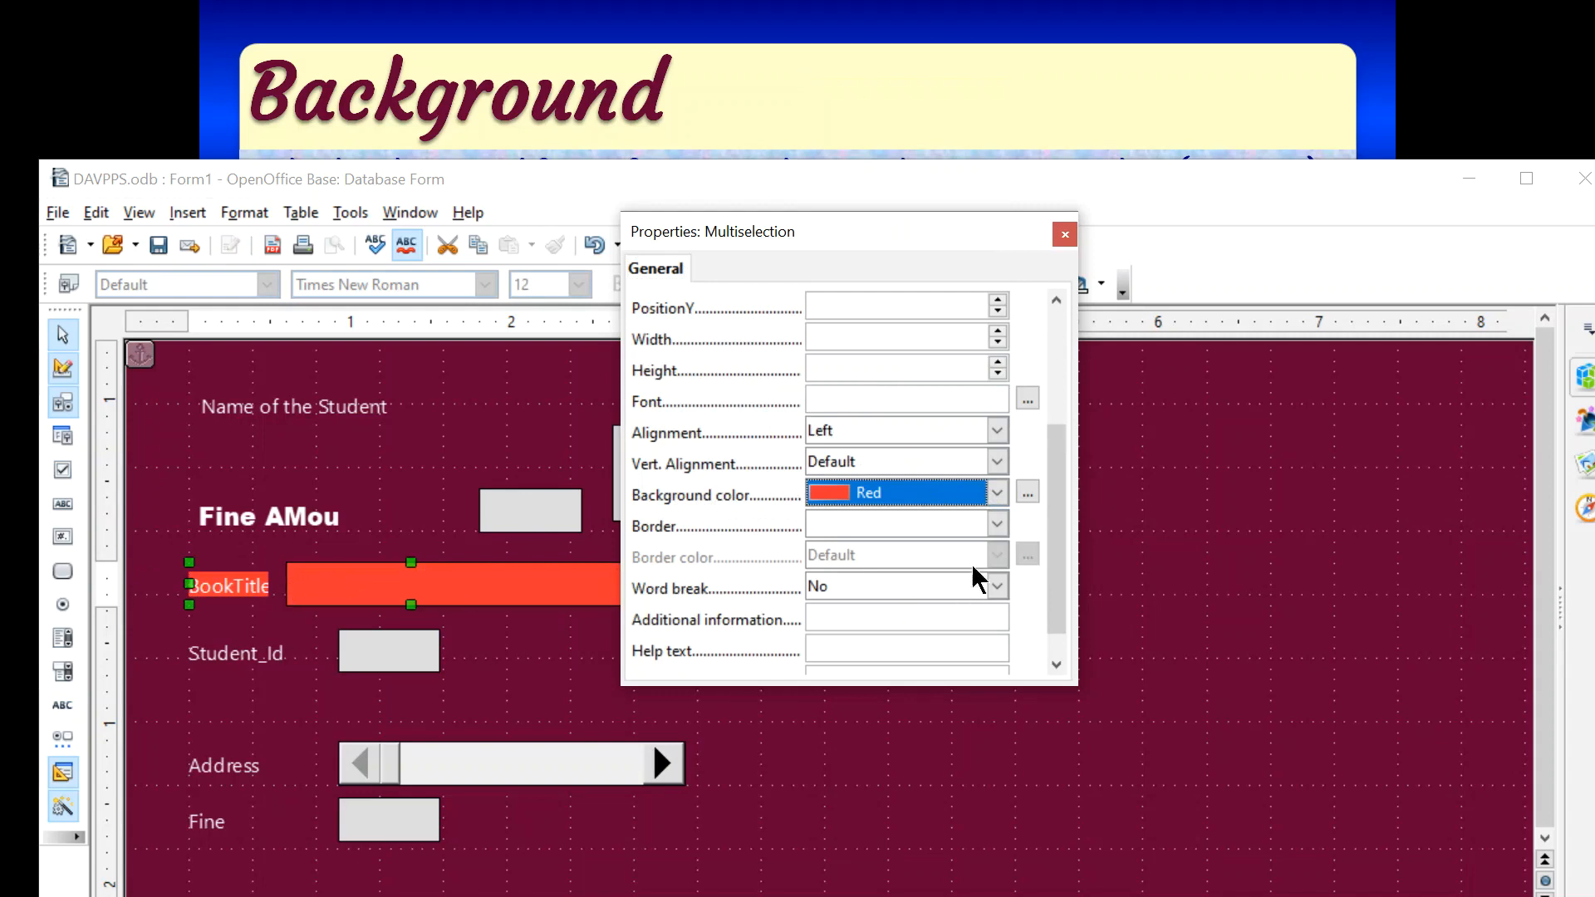
Give the BookTitle label and field a custom purple background color, hex 83289f, using the Color Picker
left_click(1022, 496)
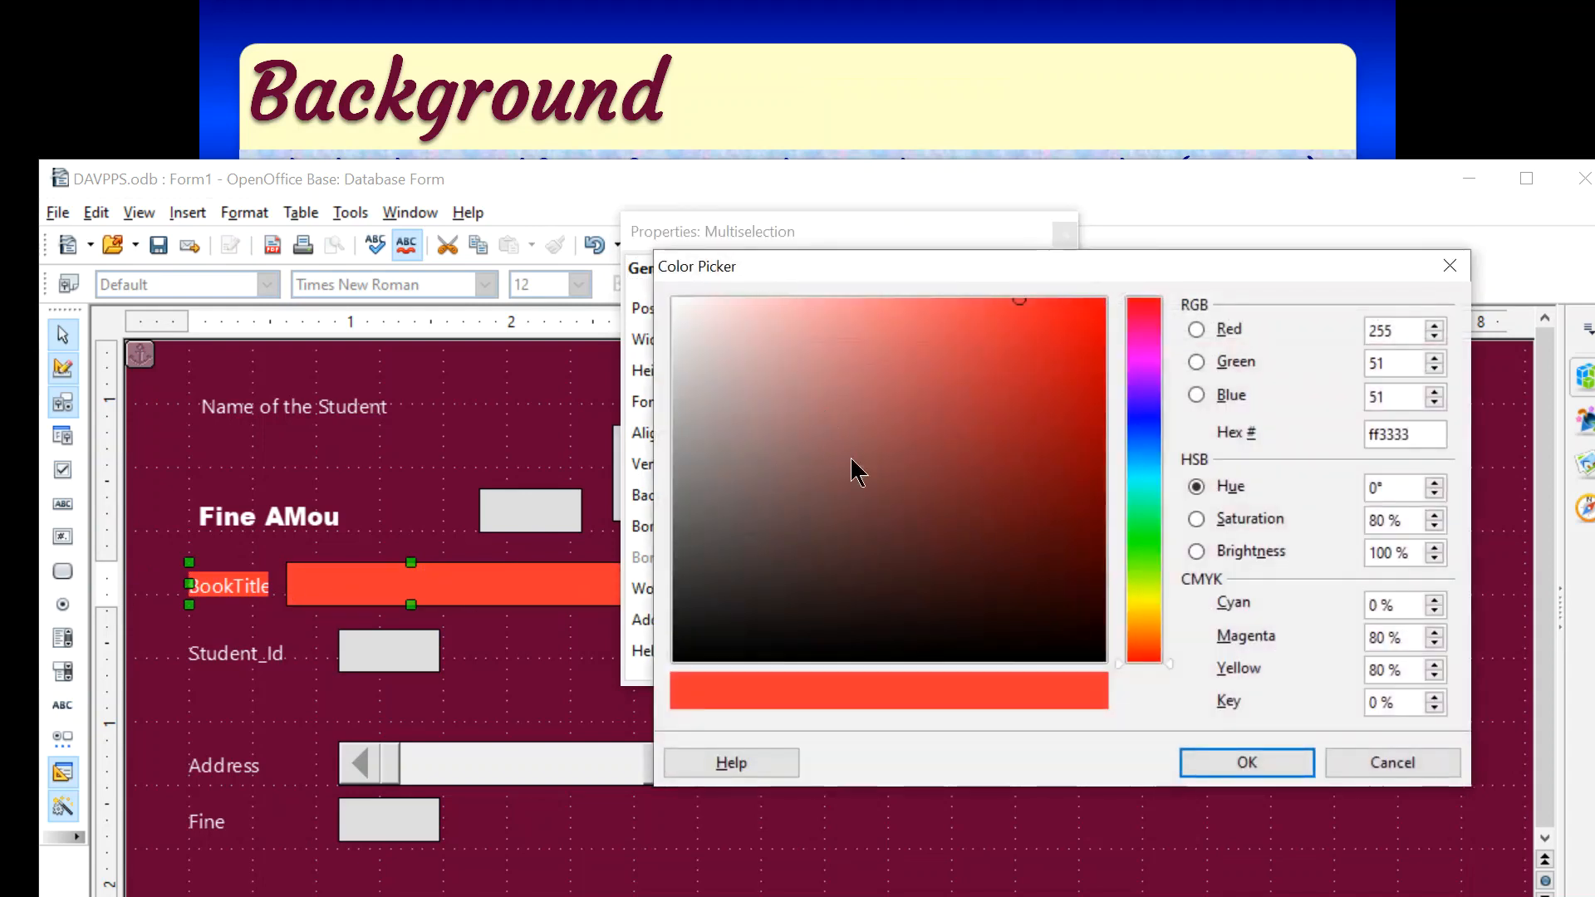
left_click(944, 476)
left_click(1040, 571)
left_click(1014, 379)
left_click(942, 533)
left_click(799, 562)
left_click(995, 435)
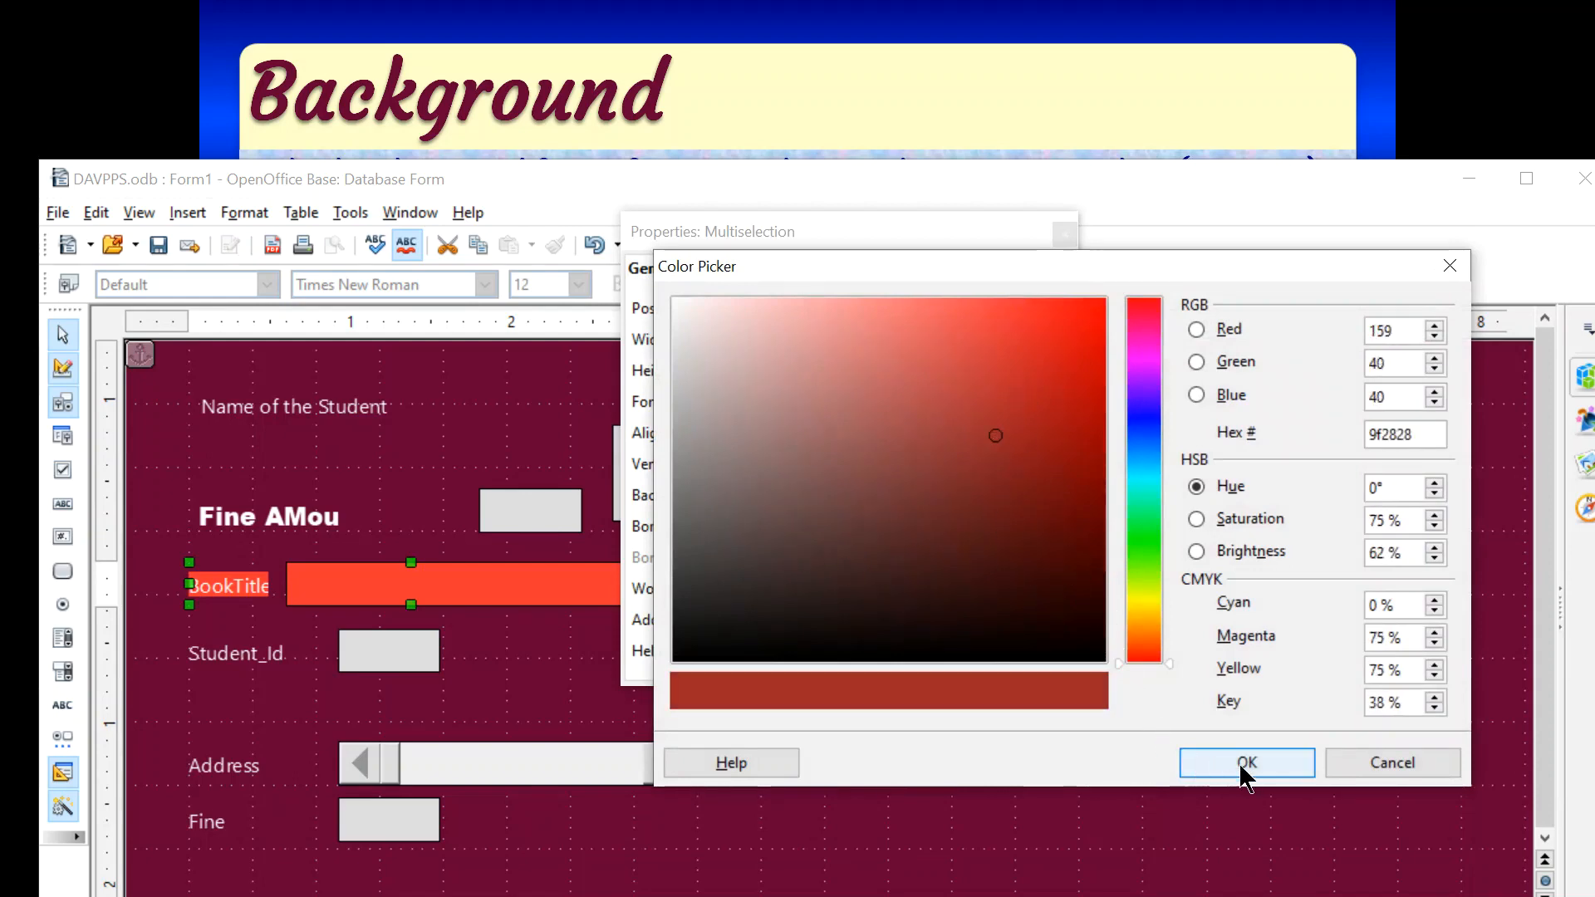
left_click(1146, 375)
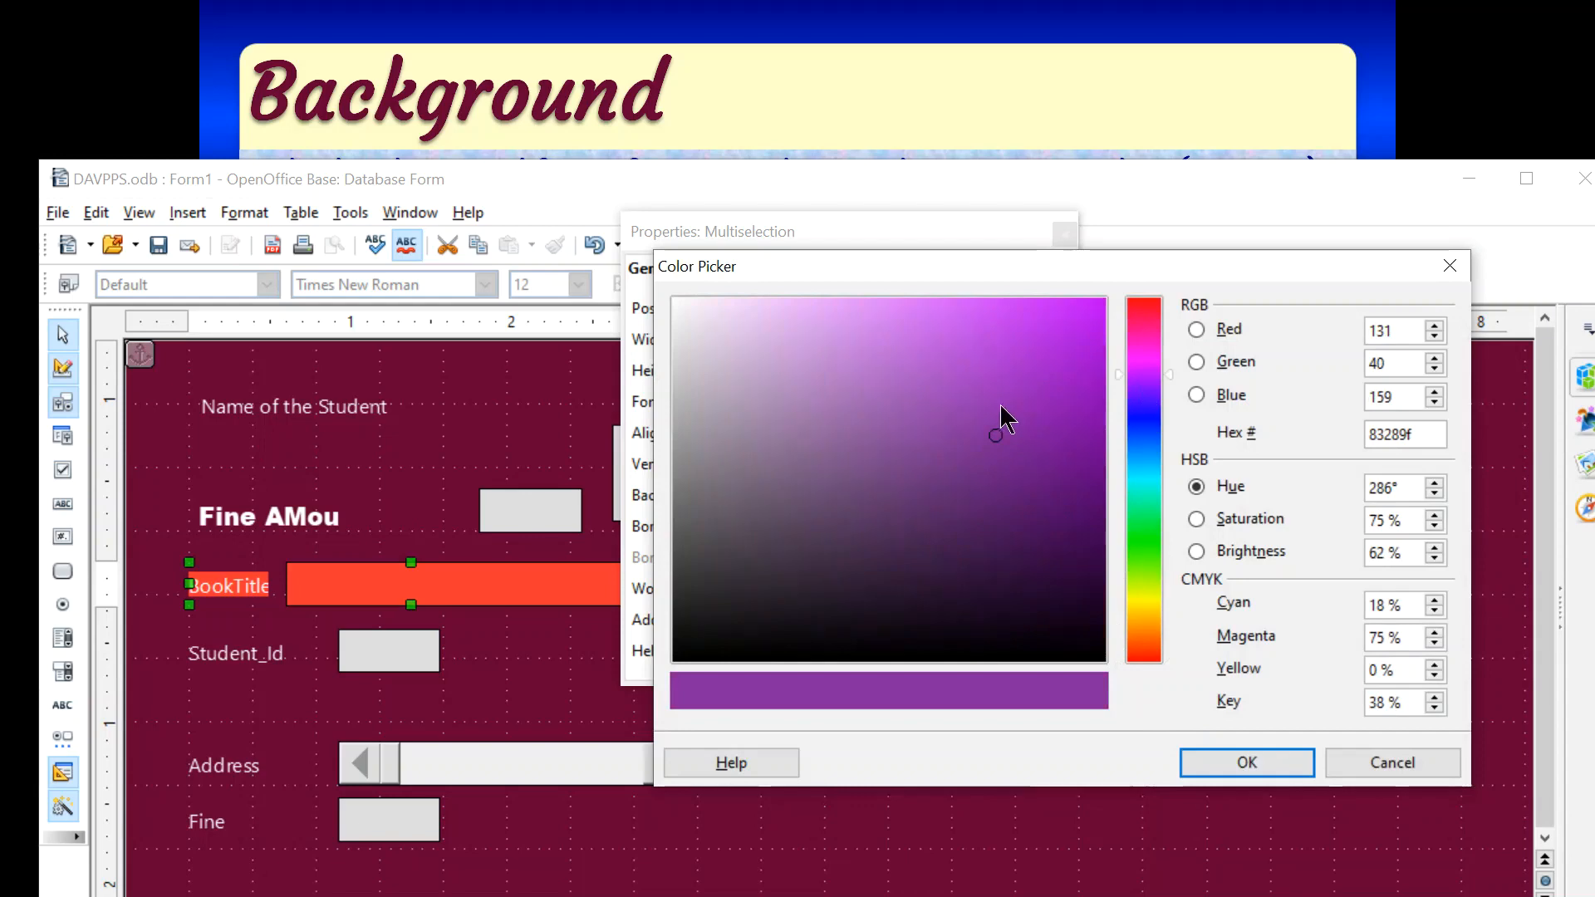
left_click(1237, 762)
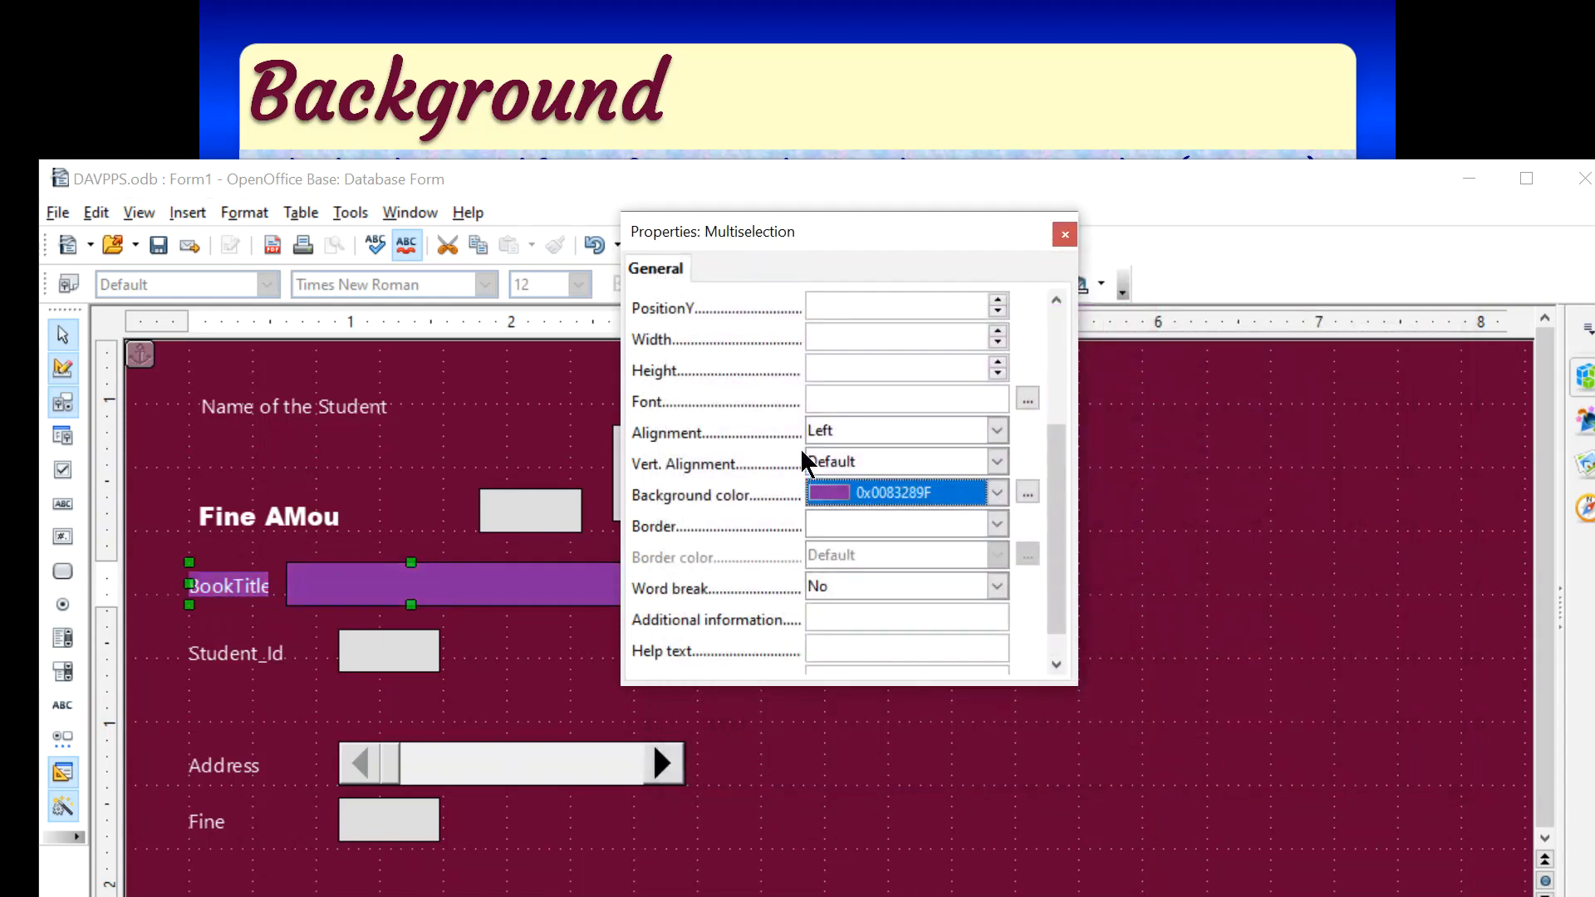
Set the background color of the BookTitle label and field to Chart 12, close the properties, and return to the presentation
scroll(775, 508, "down", 1)
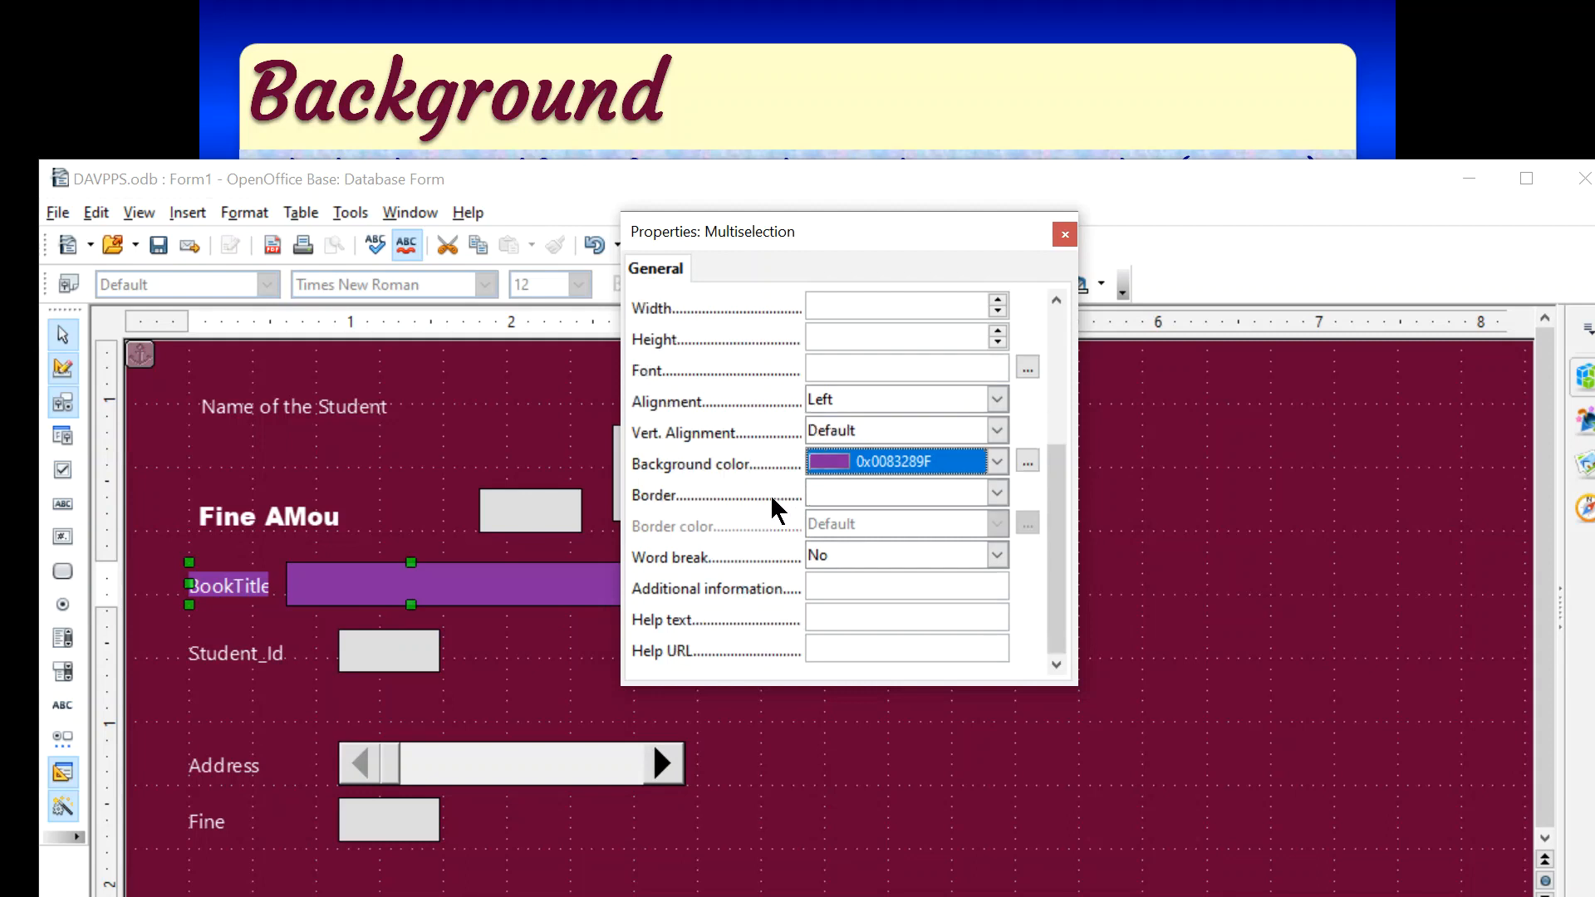
scroll(776, 509, "up", 3)
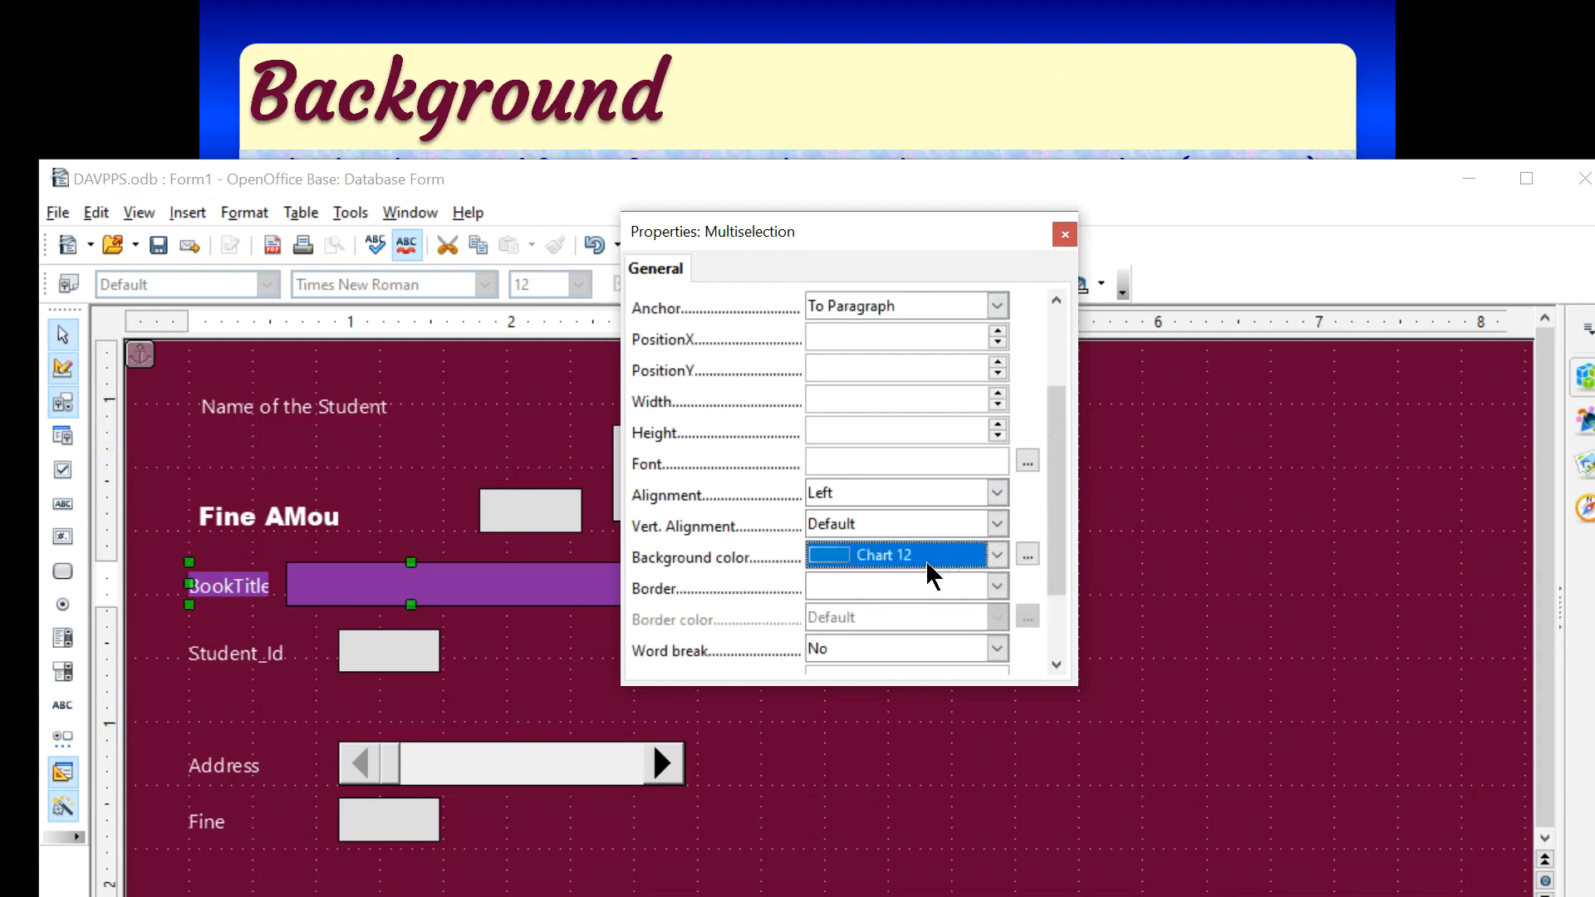
left_click(997, 555)
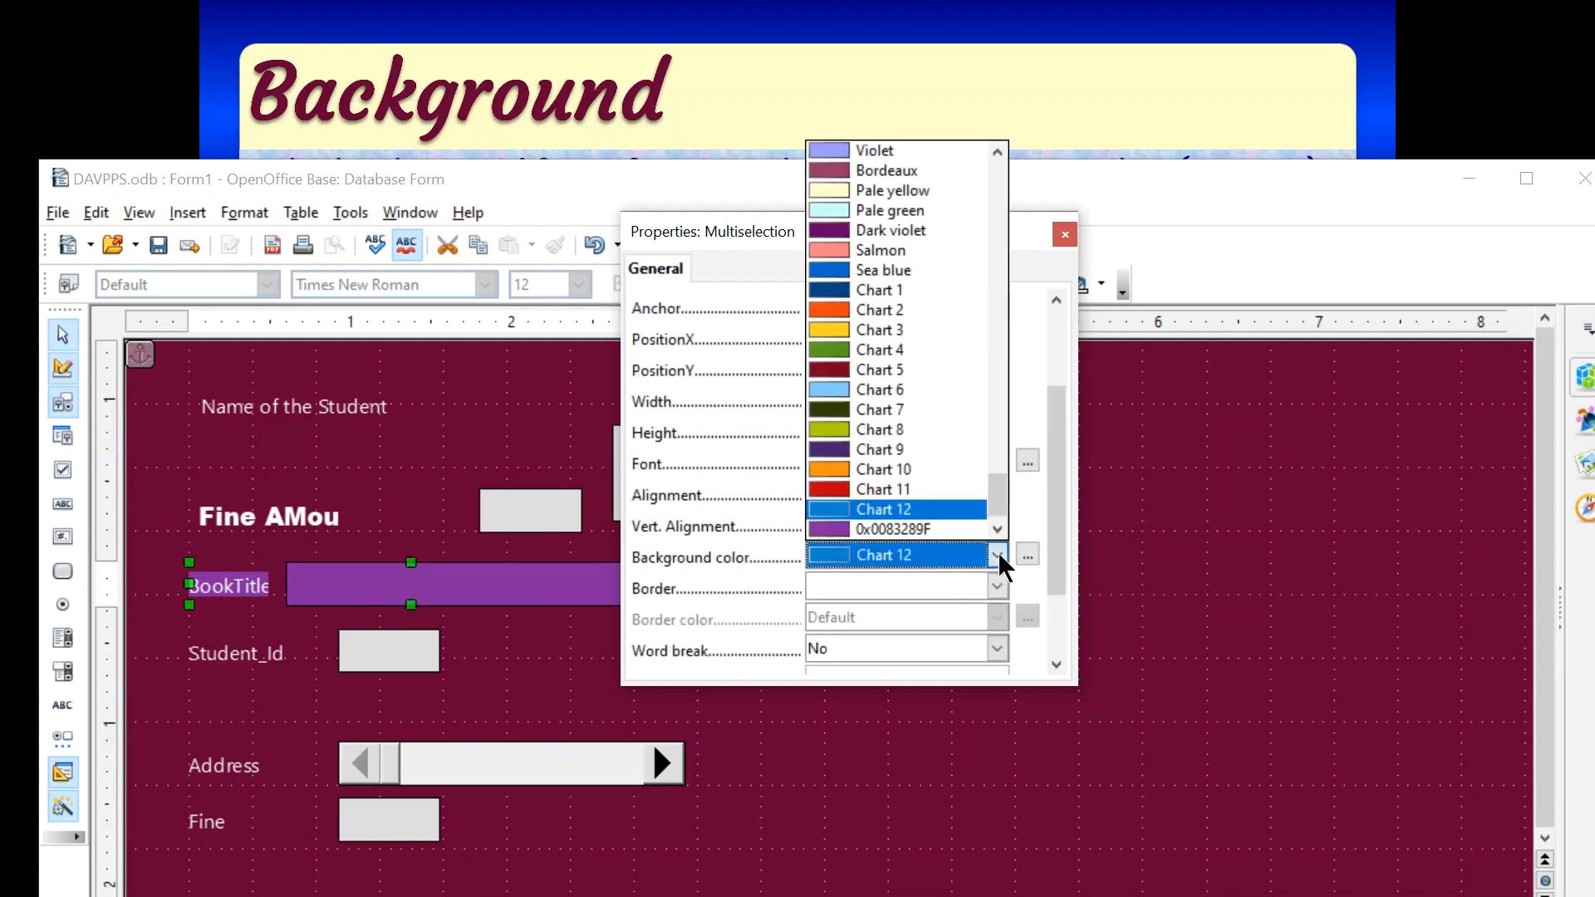
scroll(930, 410, "up", 5)
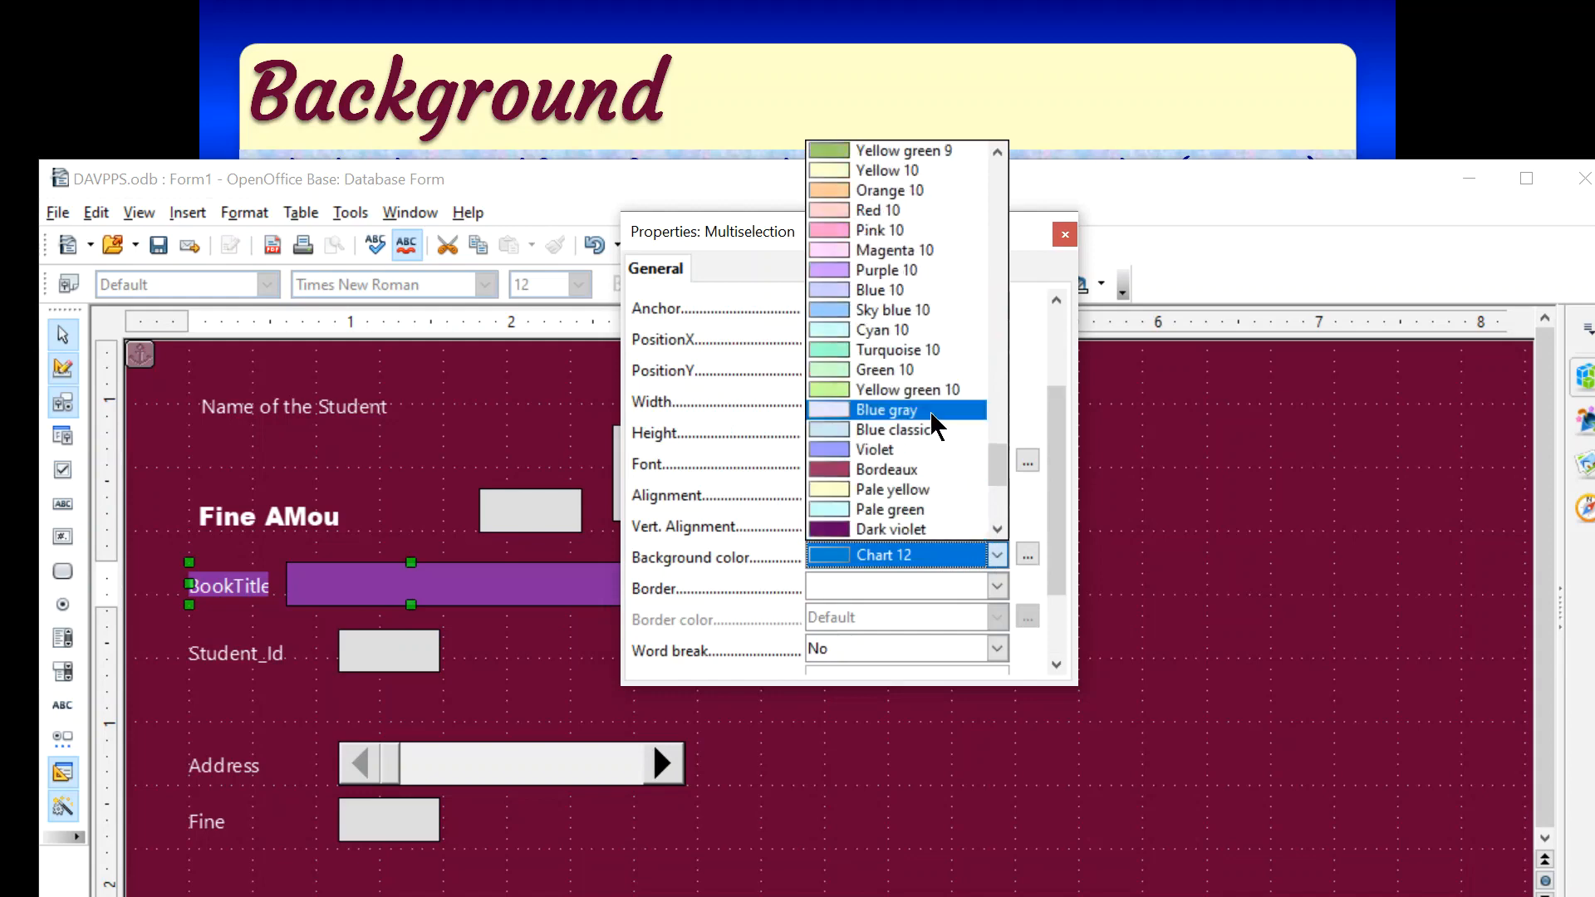
left_click(1196, 547)
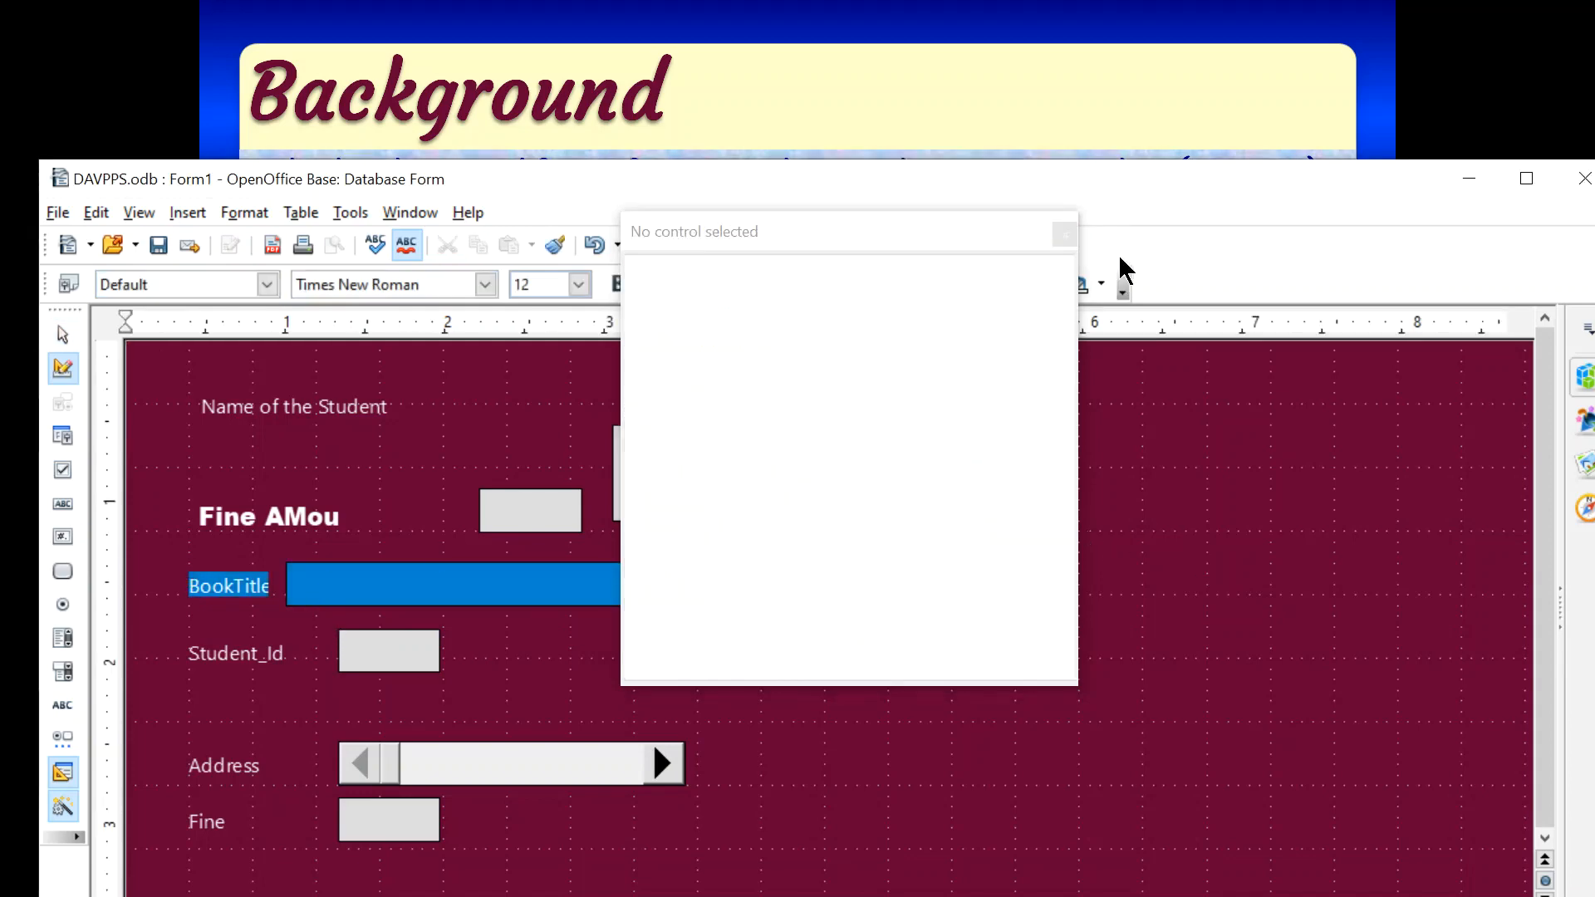
left_click(1062, 235)
left_click(1169, 75)
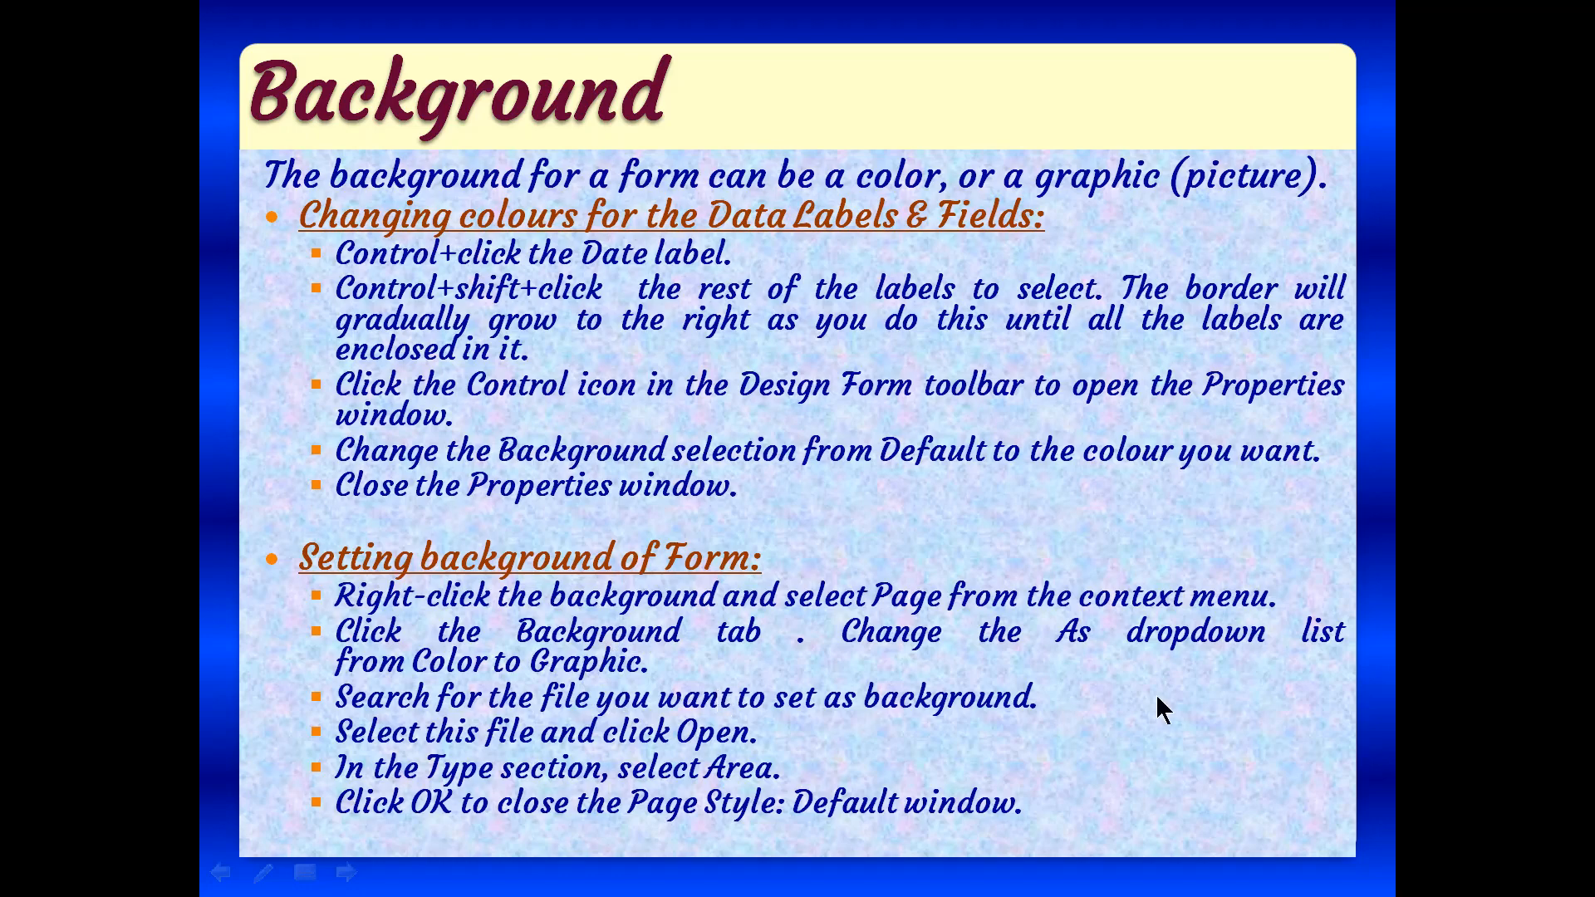
Switch to the DAVPPS.odb database in OpenOffice Base and bring the Form1 design window to the front
key("super")
left_click(1129, 882)
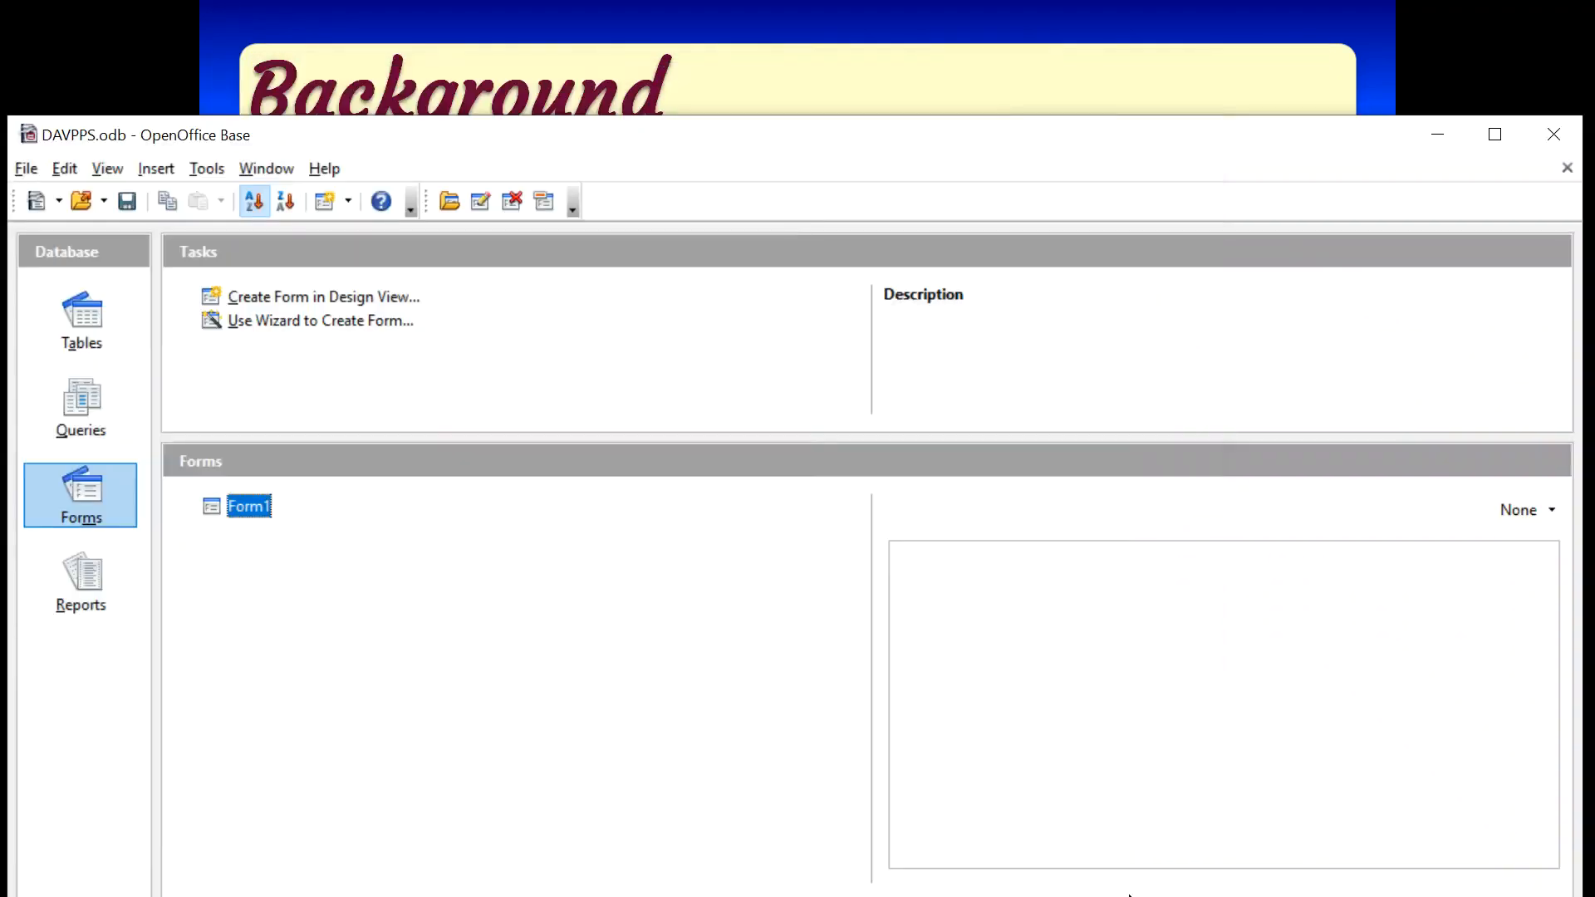
key("super")
left_click(1029, 887)
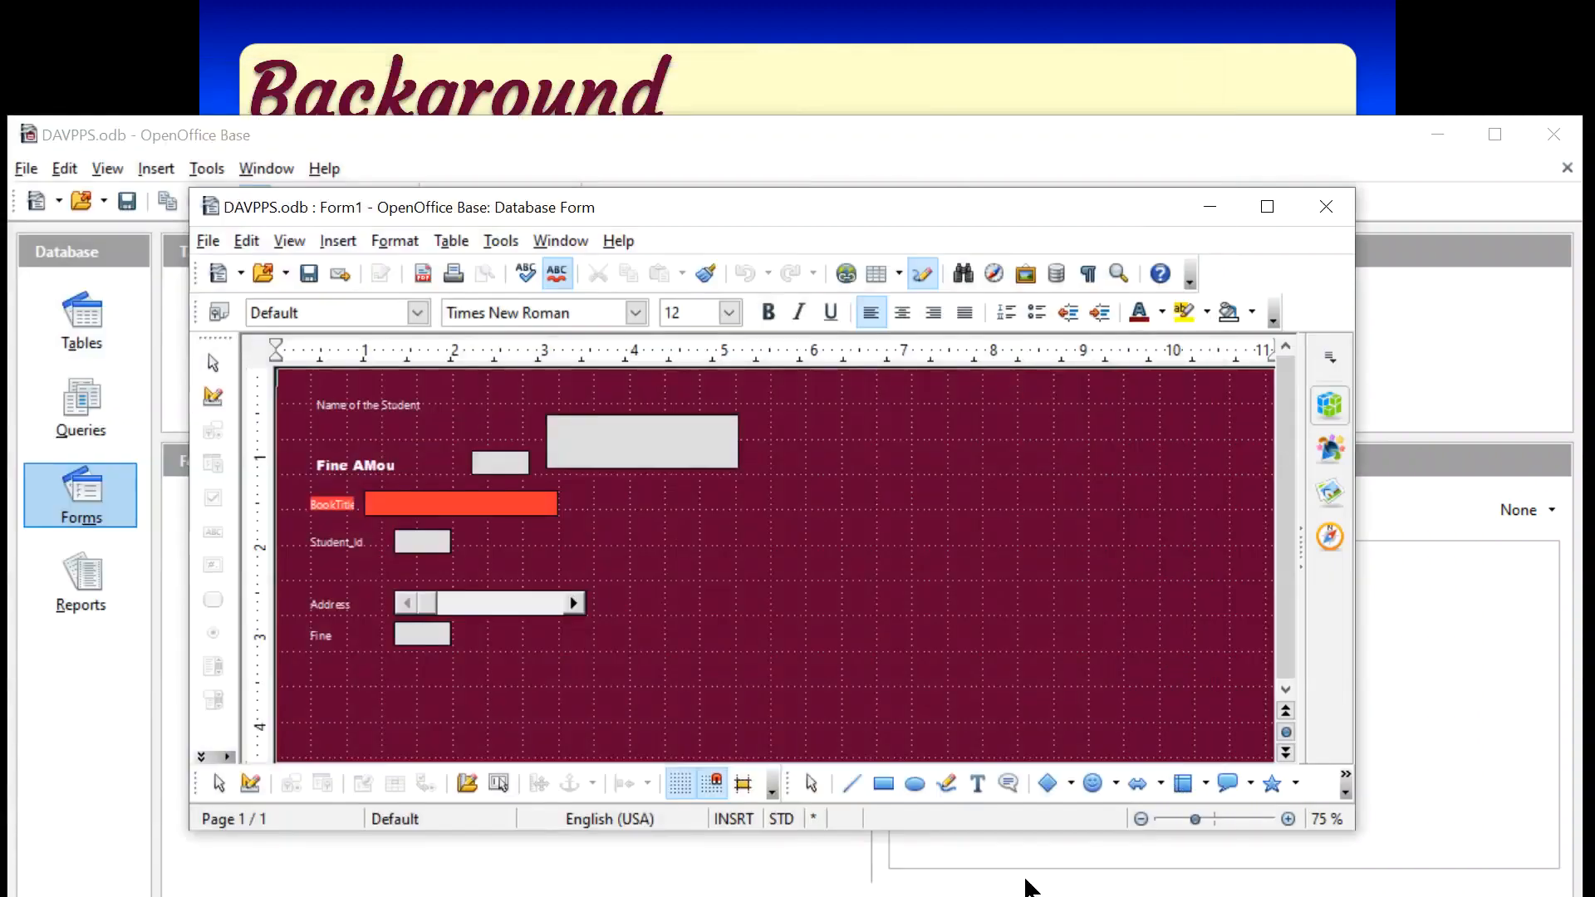
left_click_drag(895, 223, 845, 222)
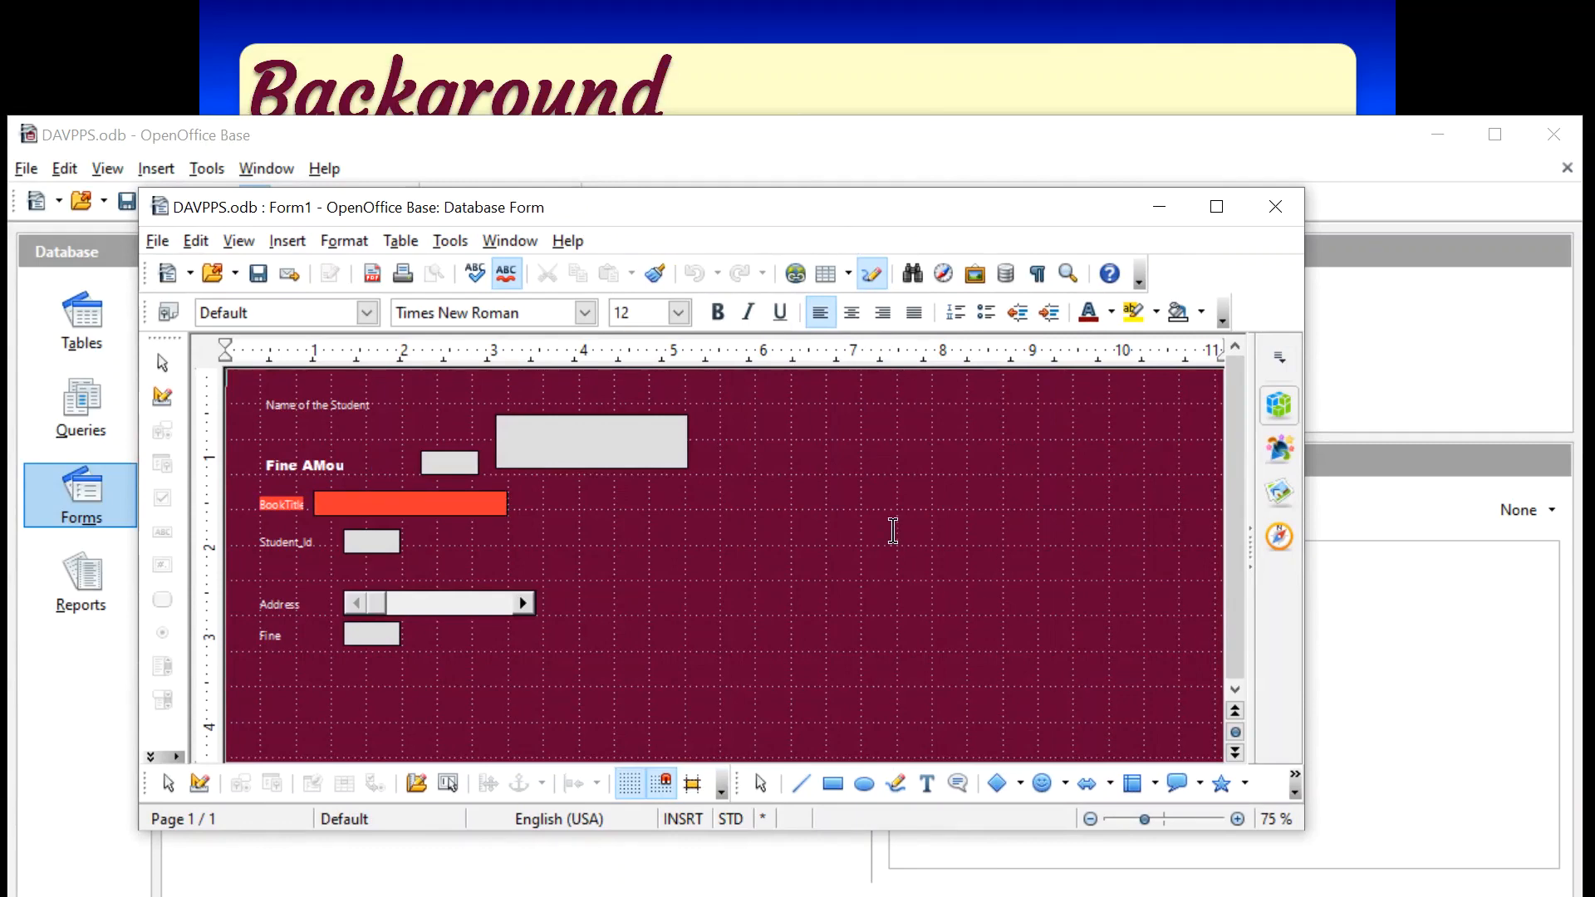
Open the page style settings of Form1 and change its background type from Color to Graphic
right_click(894, 532)
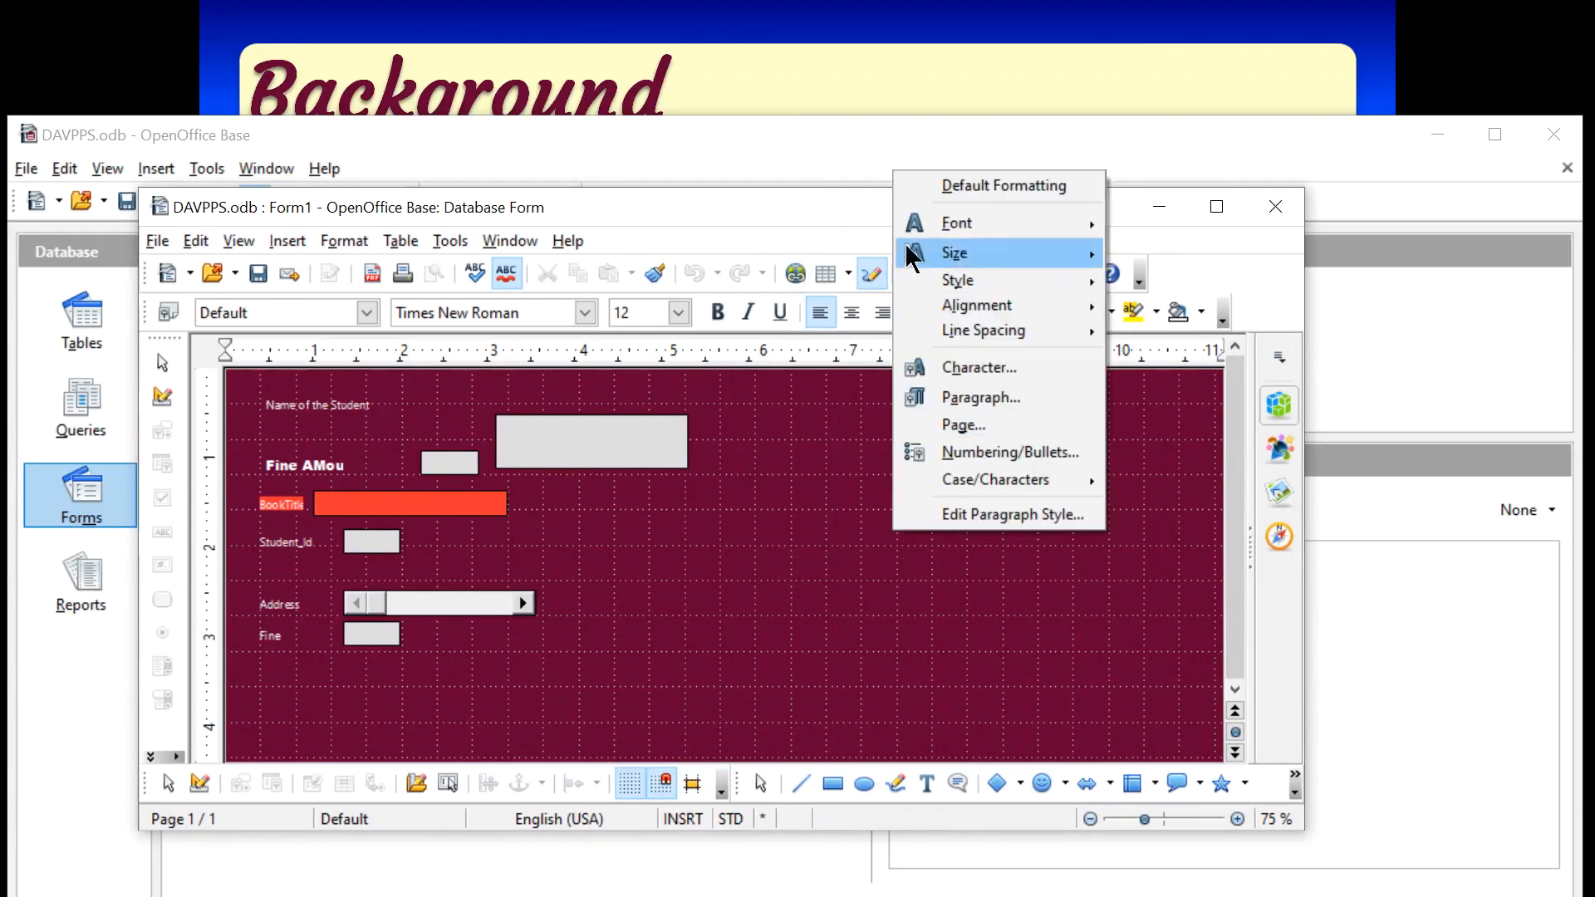
left_click(970, 428)
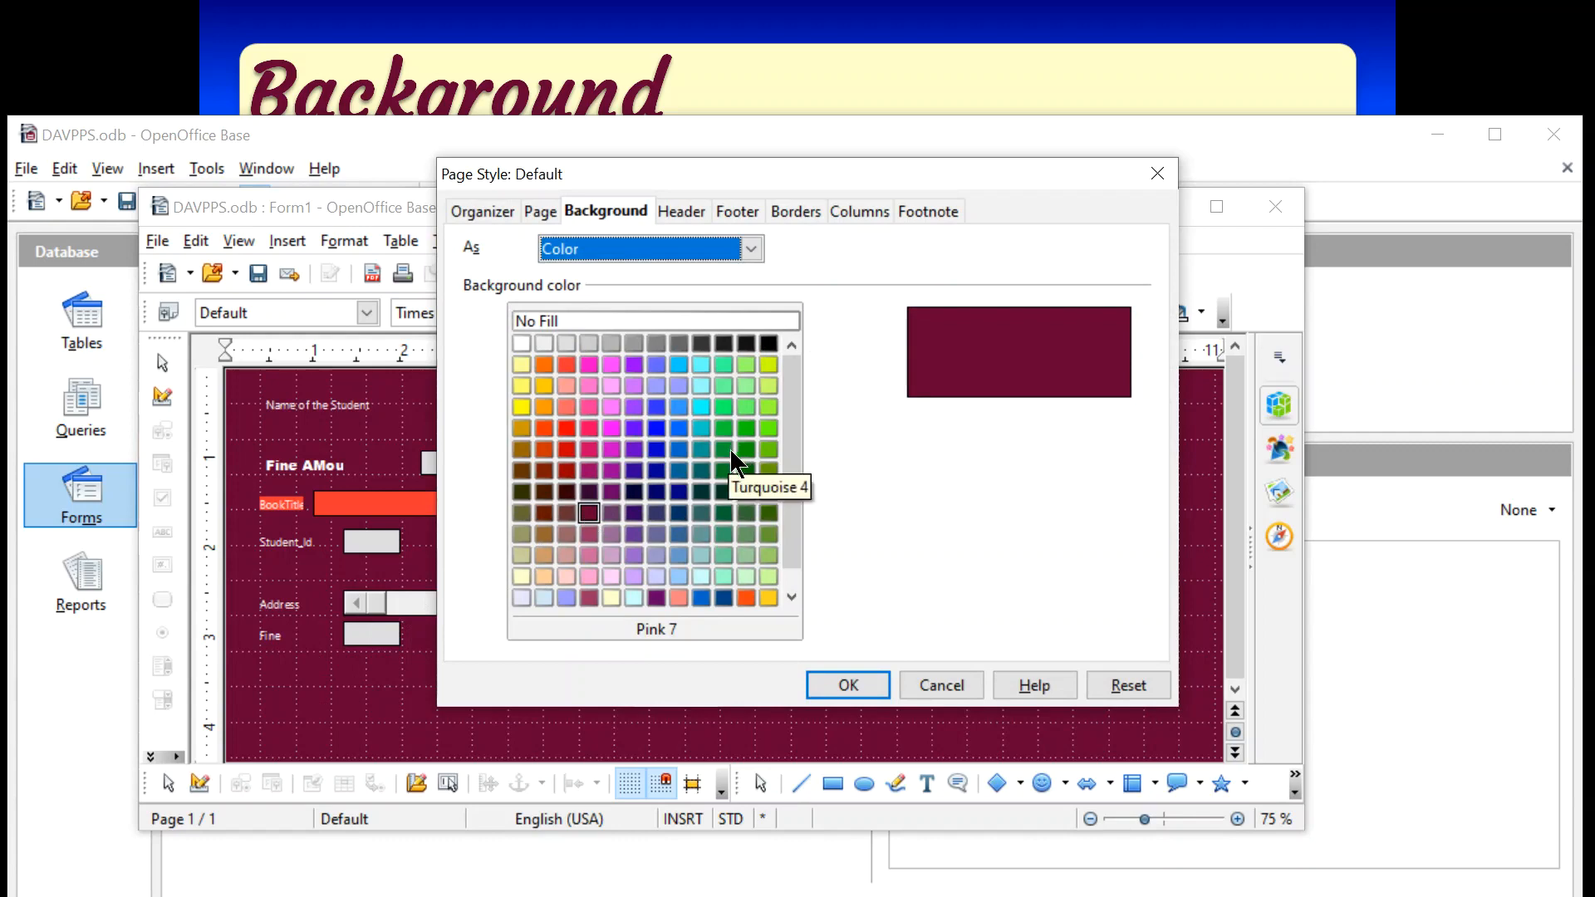
left_click(703, 250)
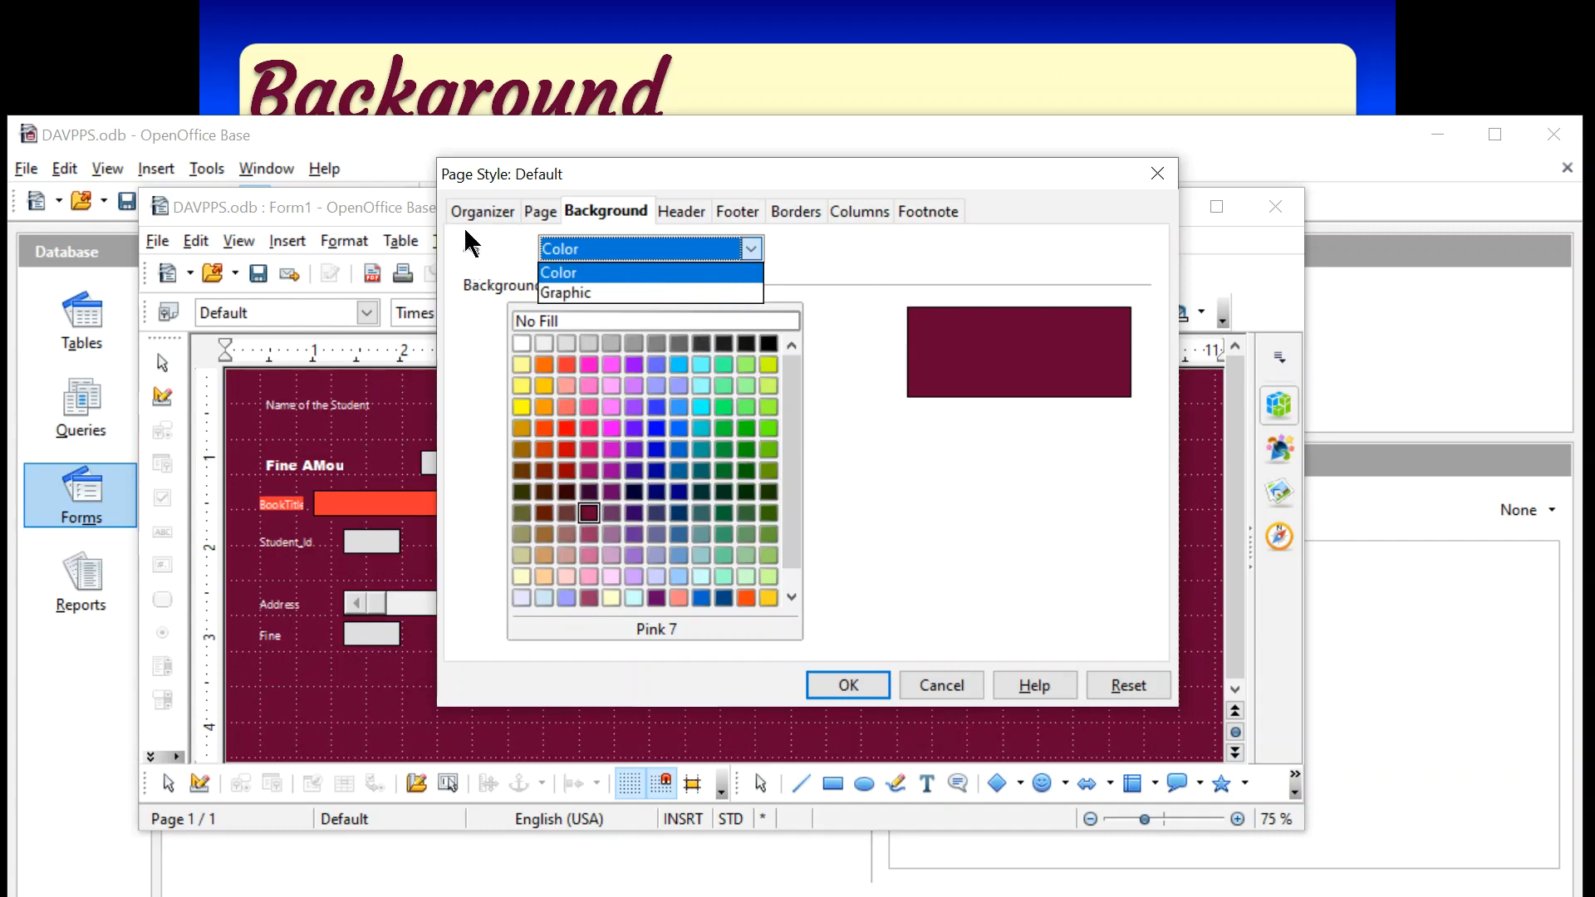
left_click(584, 297)
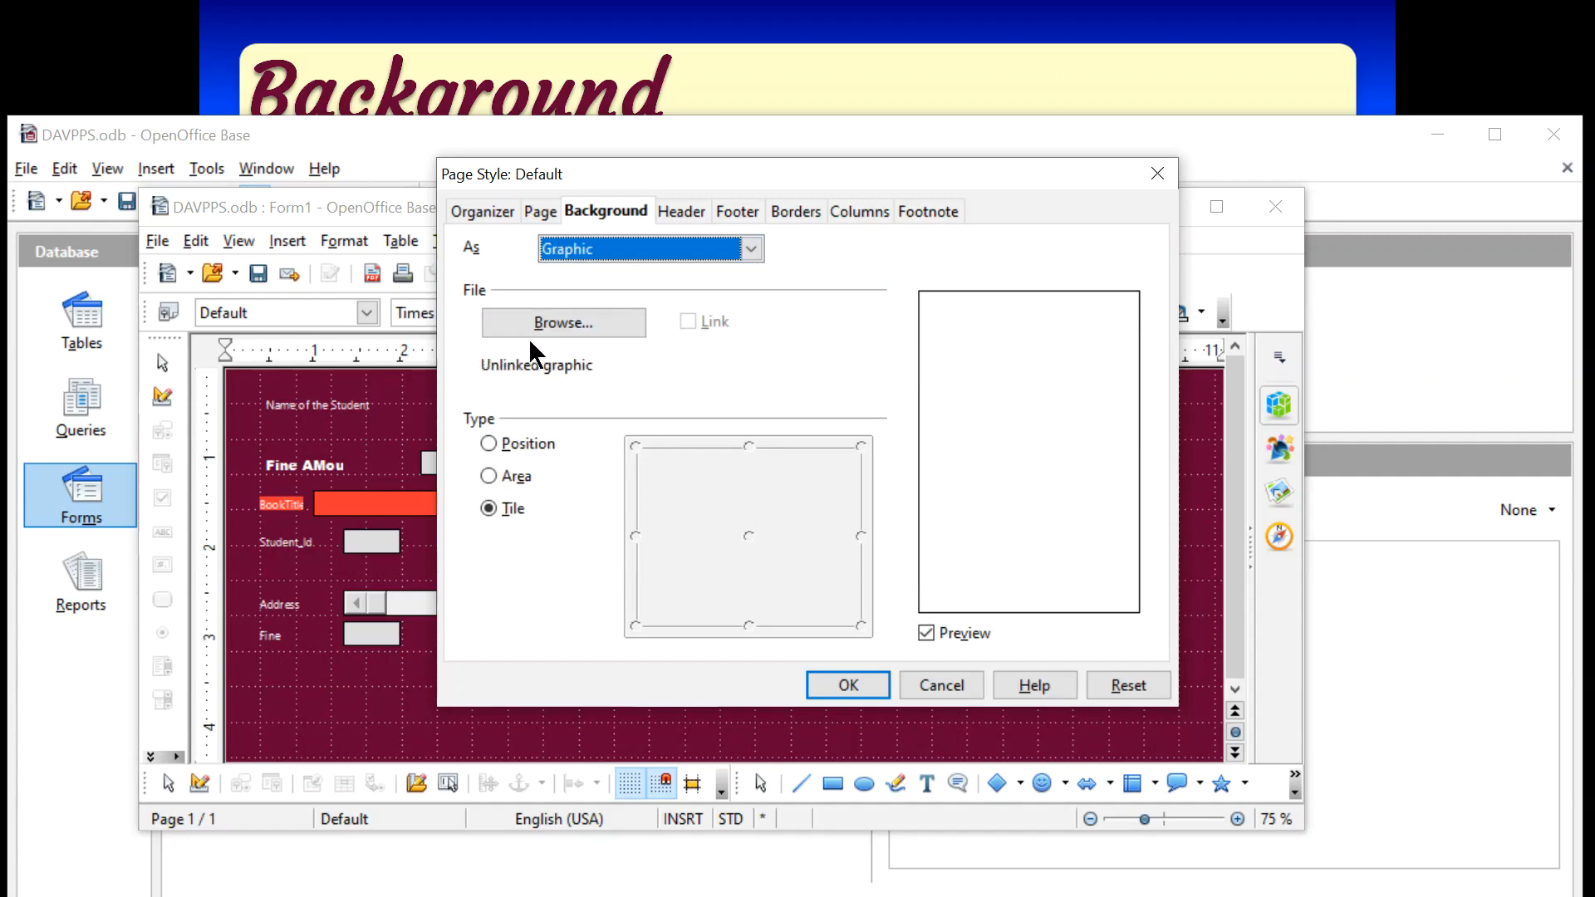
Find the JPG picture "8 to 11" on New Volume (F:) and load it as the background graphic
left_click(573, 324)
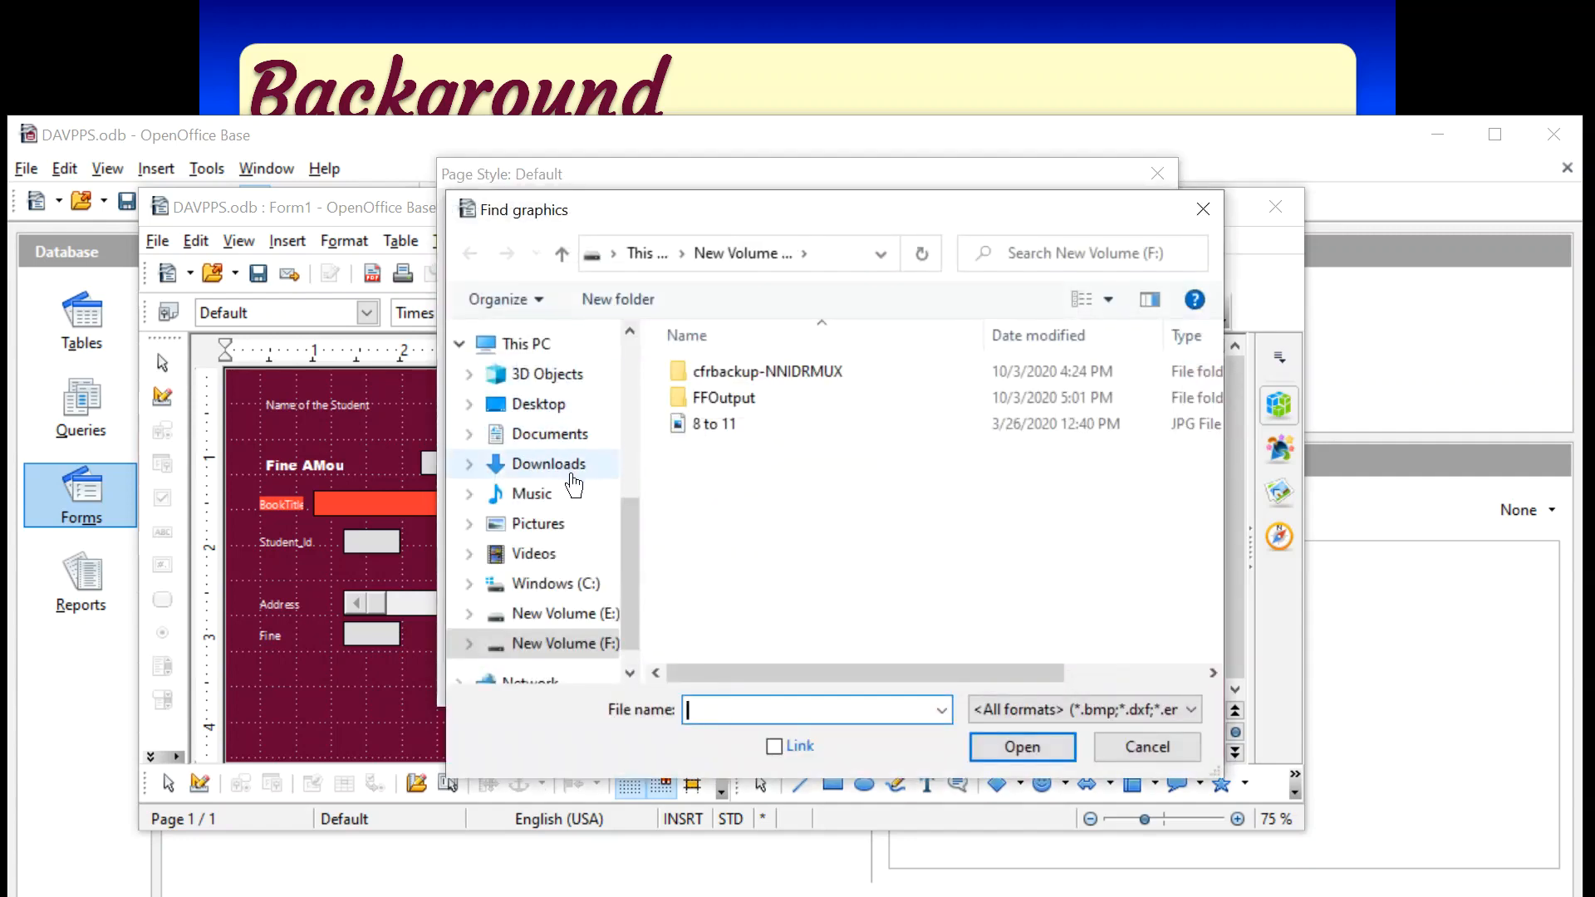
left_click(531, 465)
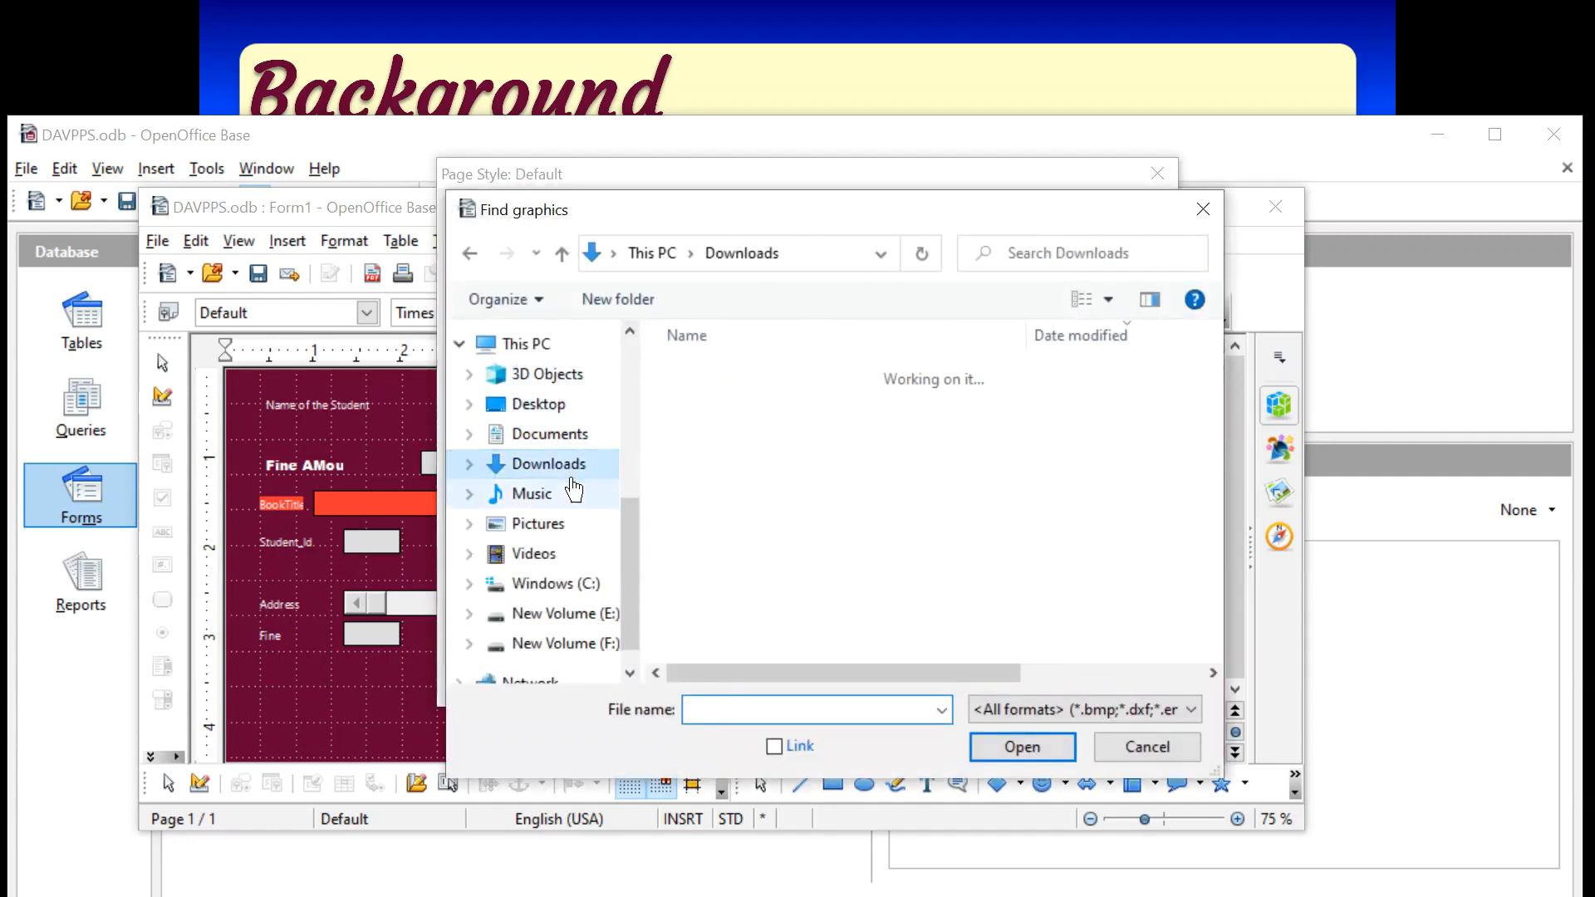
left_click(571, 623)
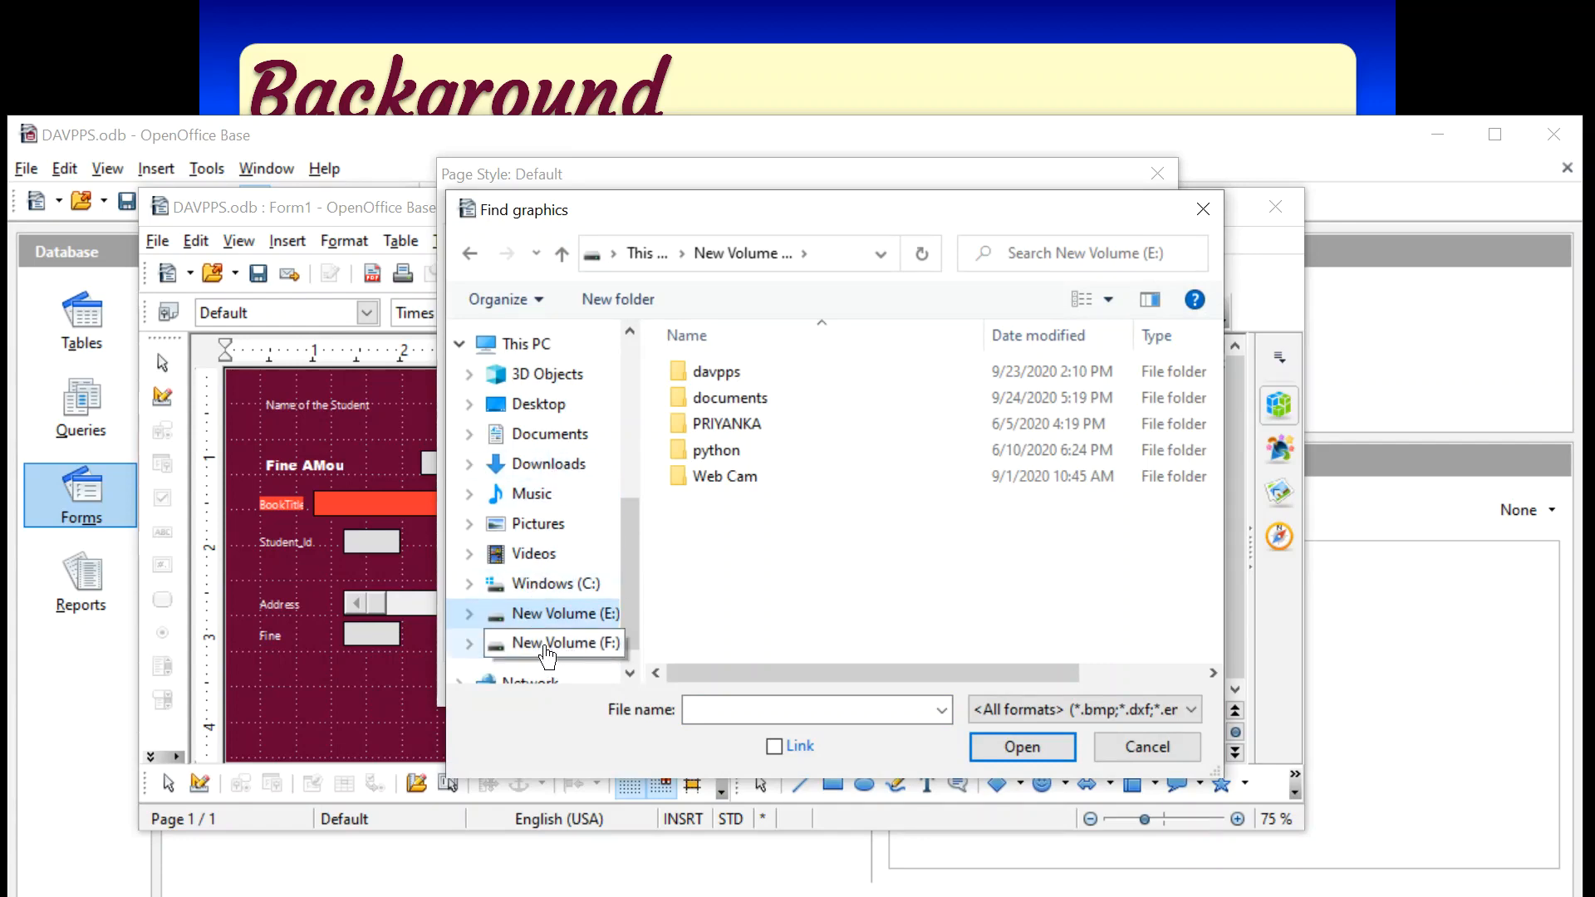
left_click(546, 648)
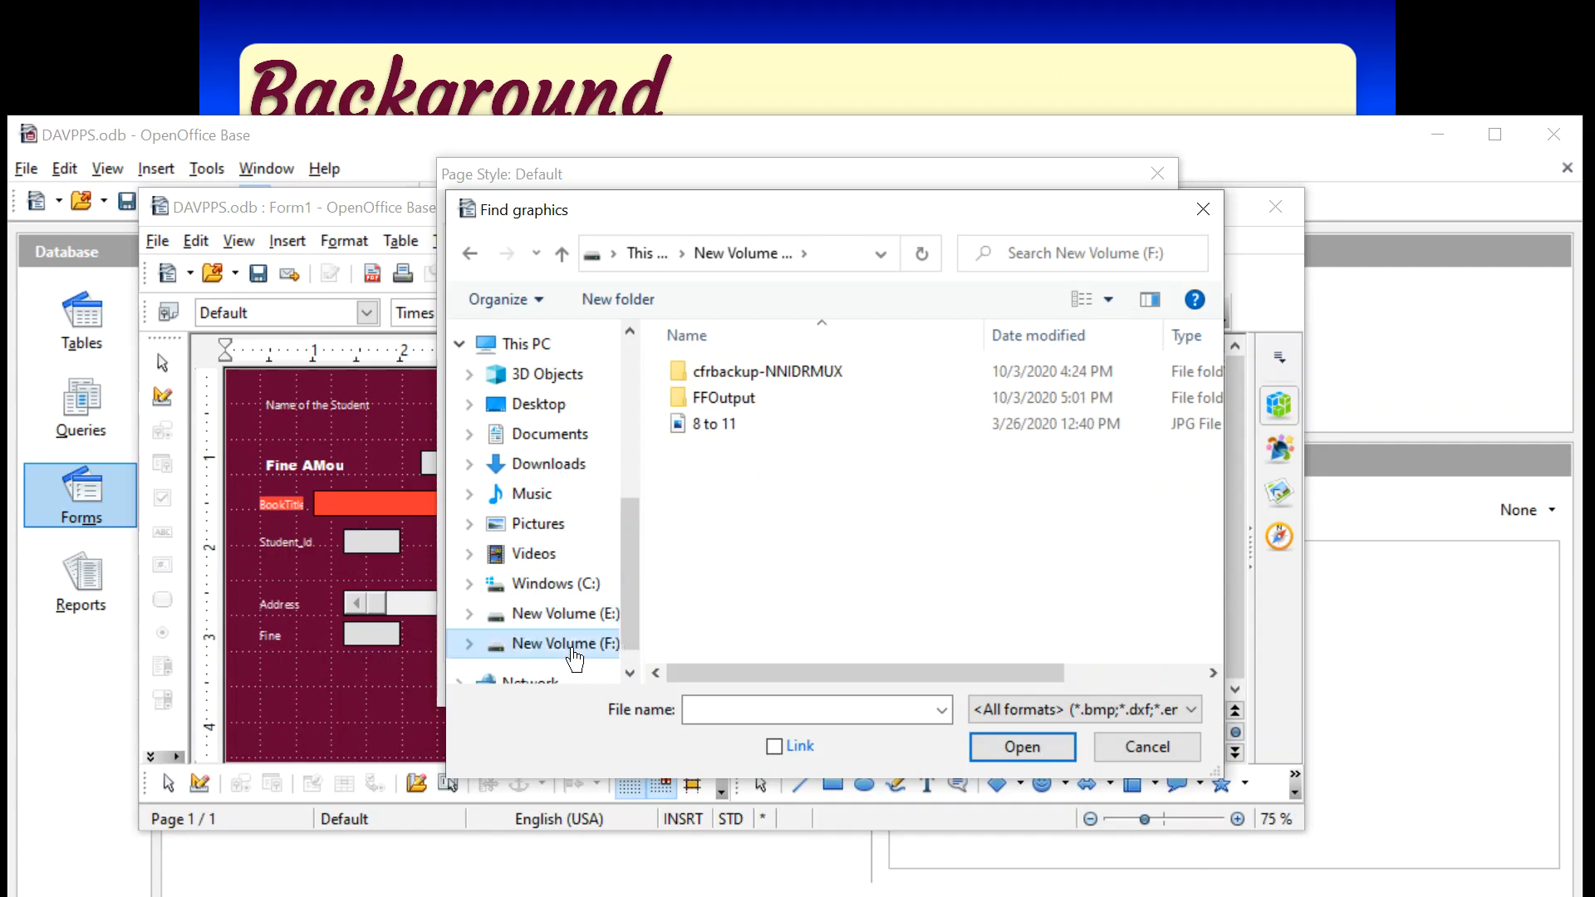
left_click(725, 423)
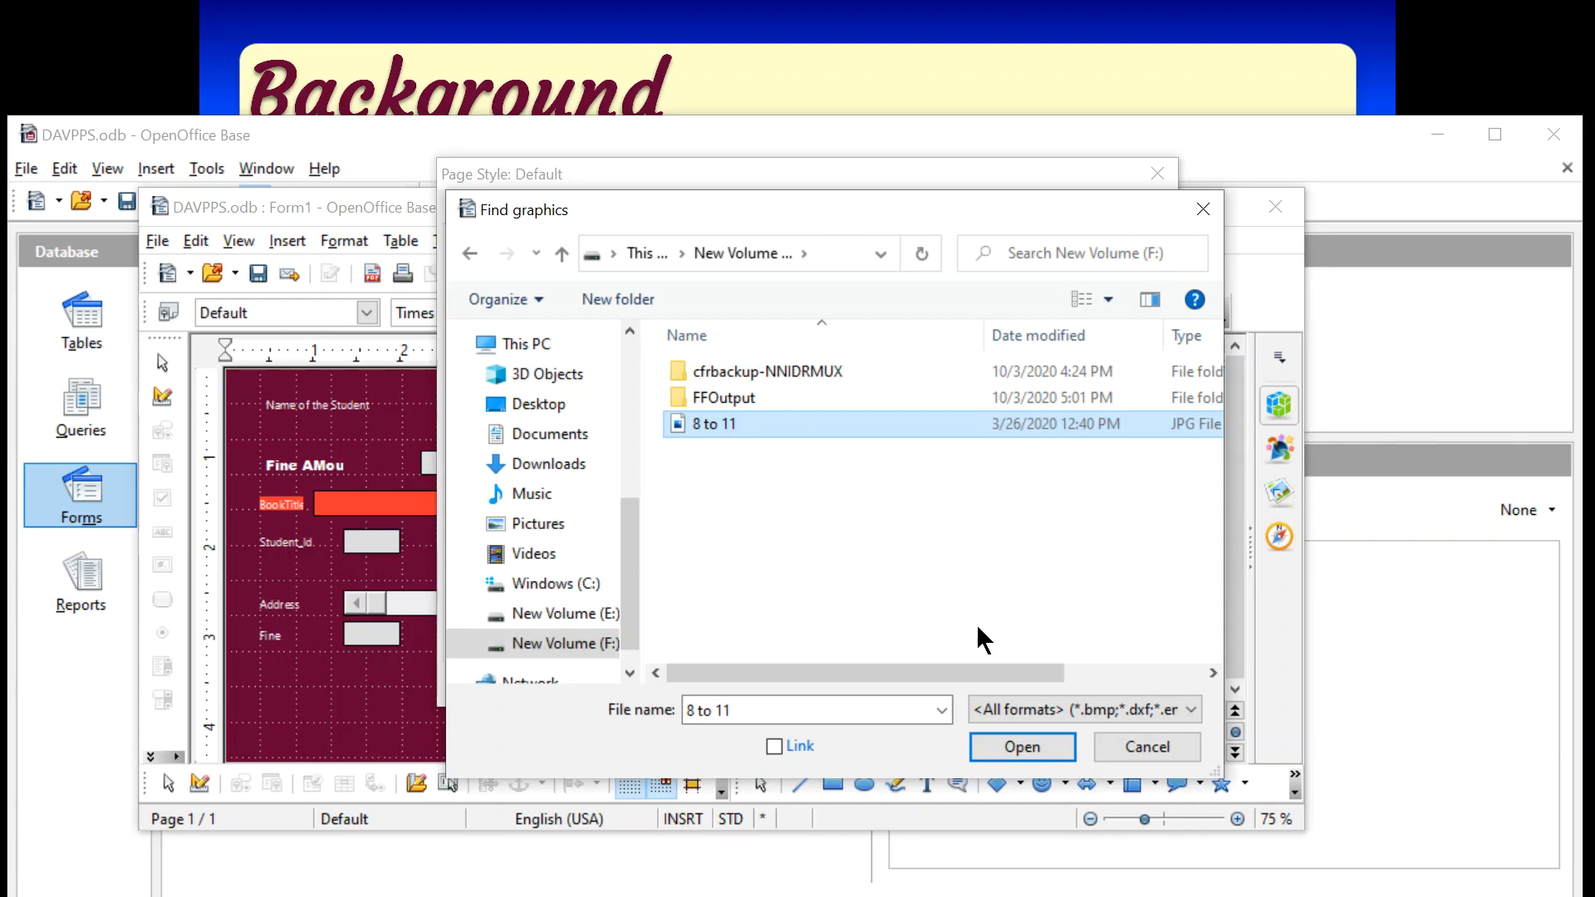
left_click(1005, 747)
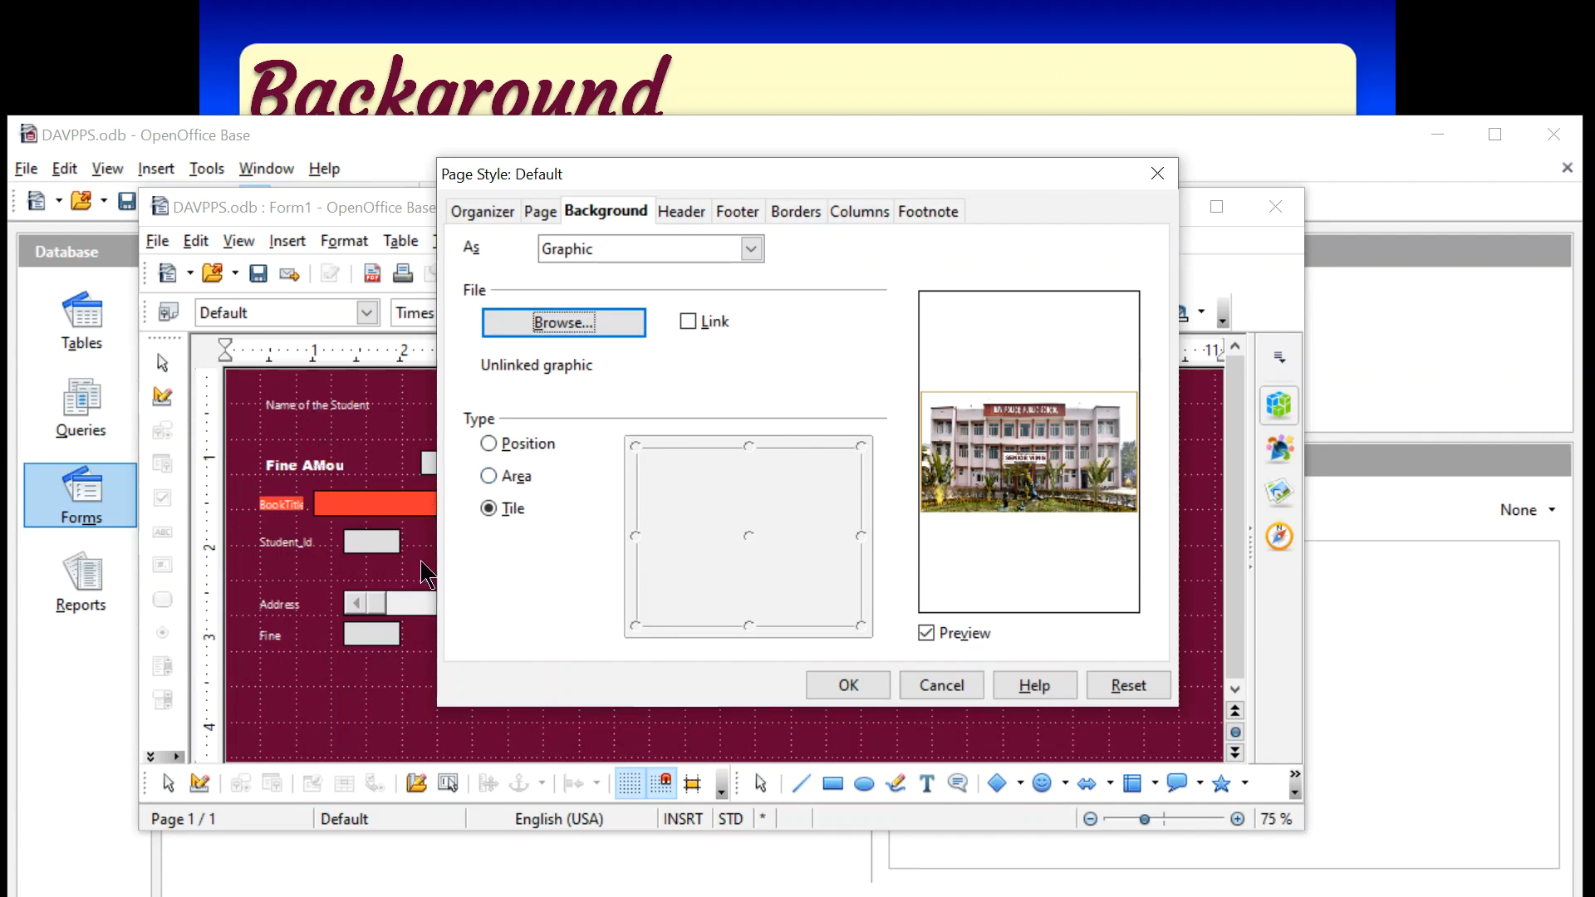
Try the Position type for the background graphic, choose Area instead, and apply the page style
left_click(527, 444)
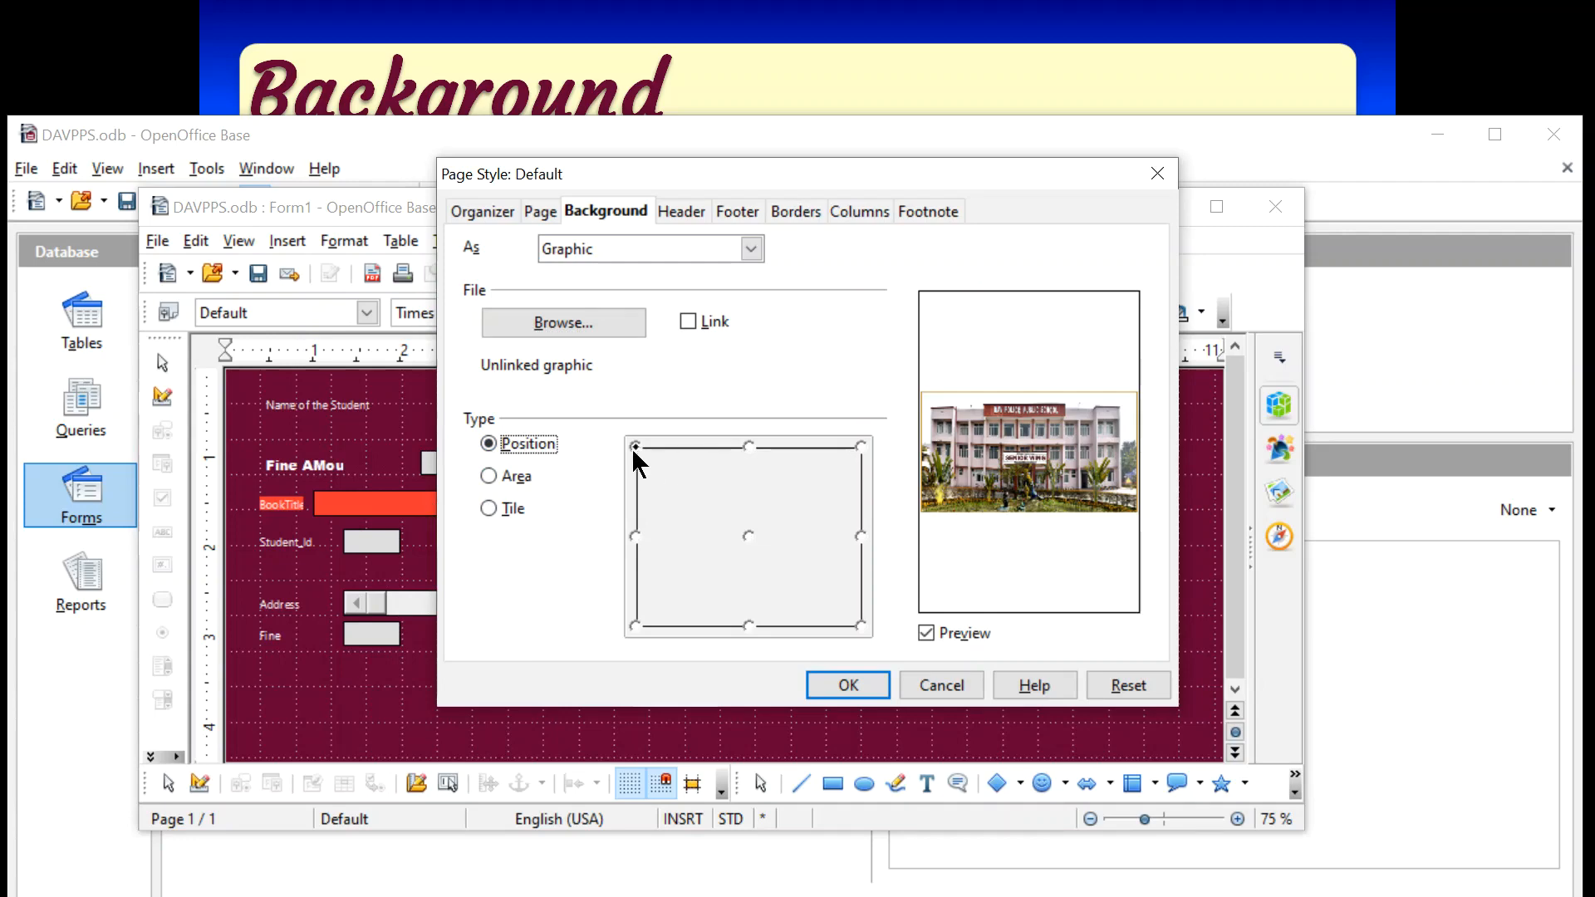
left_click(858, 623)
left_click(505, 477)
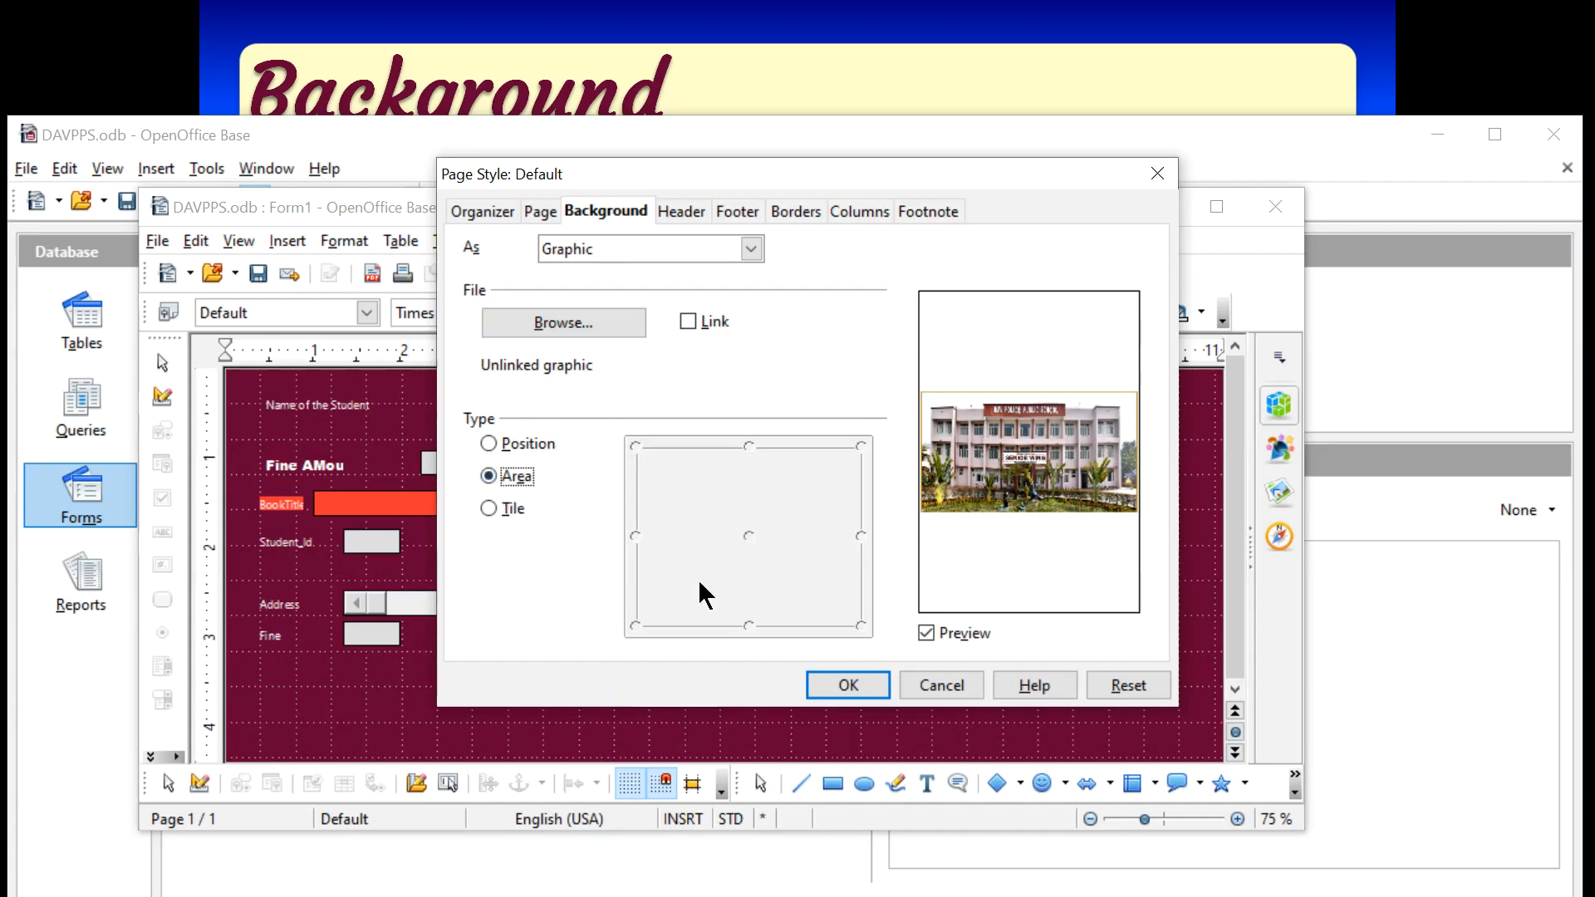
left_click(840, 681)
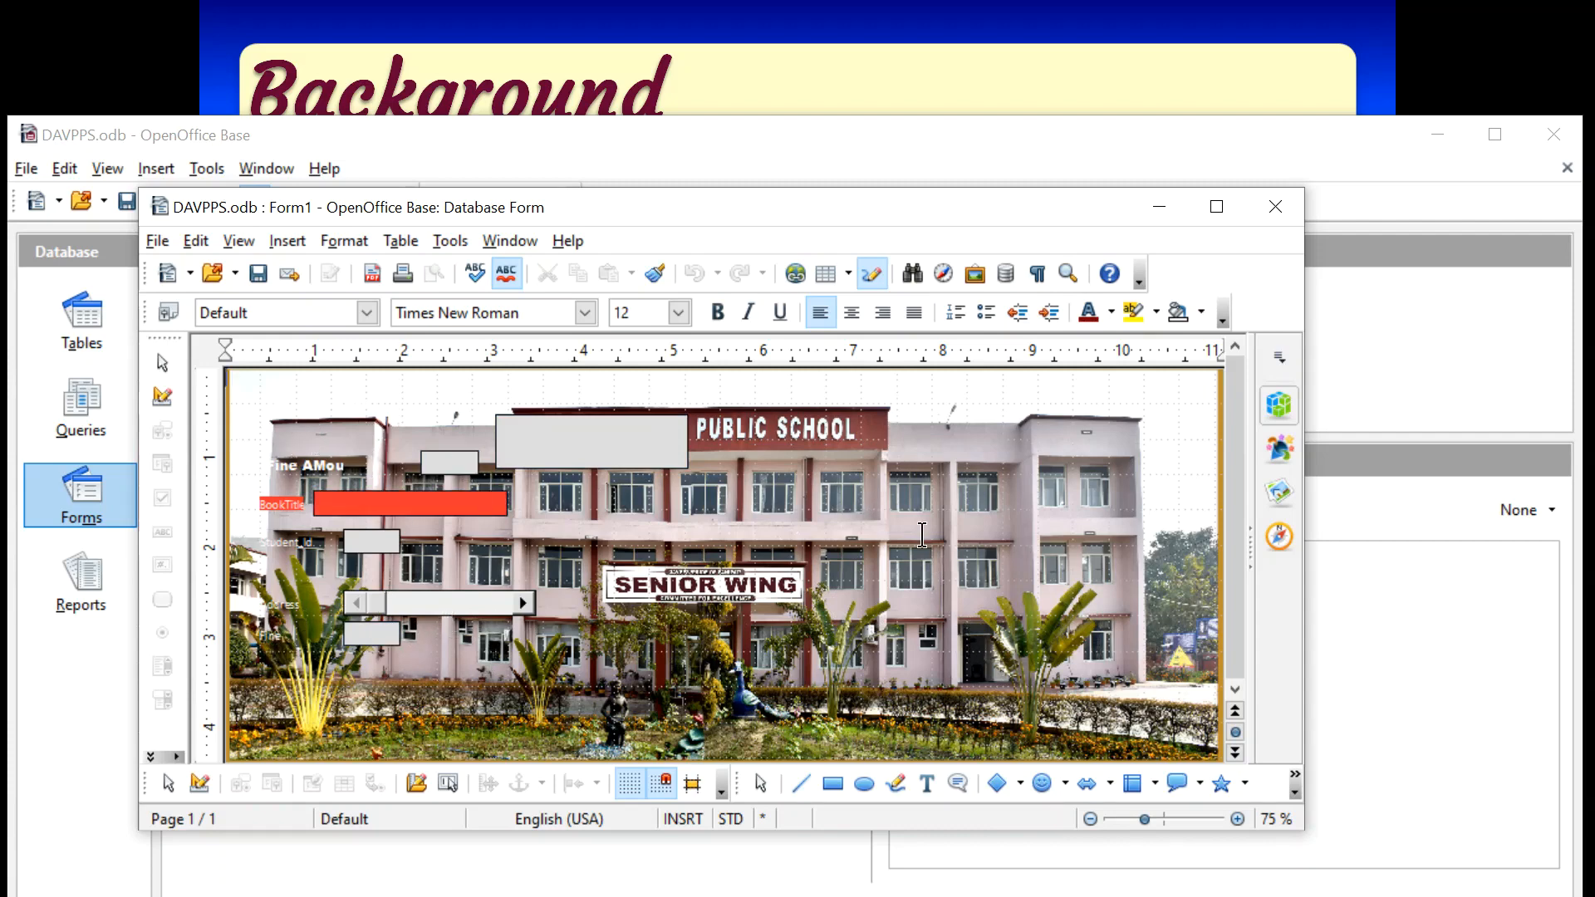
Reopen the page style of Form1, switch the background back to Color, and apply a dark blue fill
right_click(921, 534)
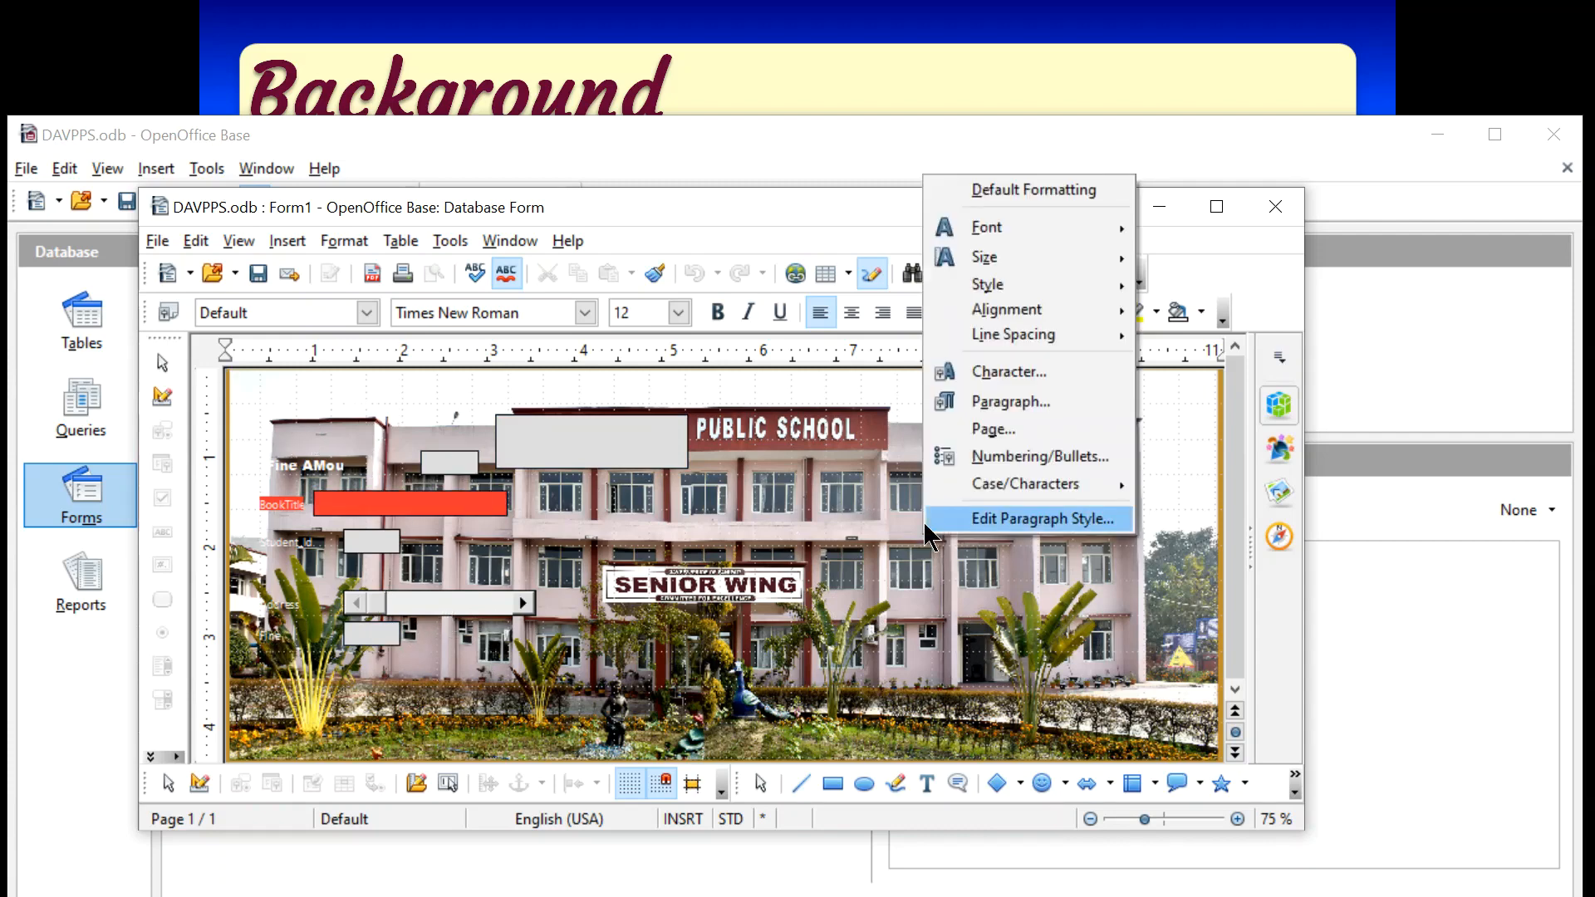
left_click(980, 427)
left_click(634, 250)
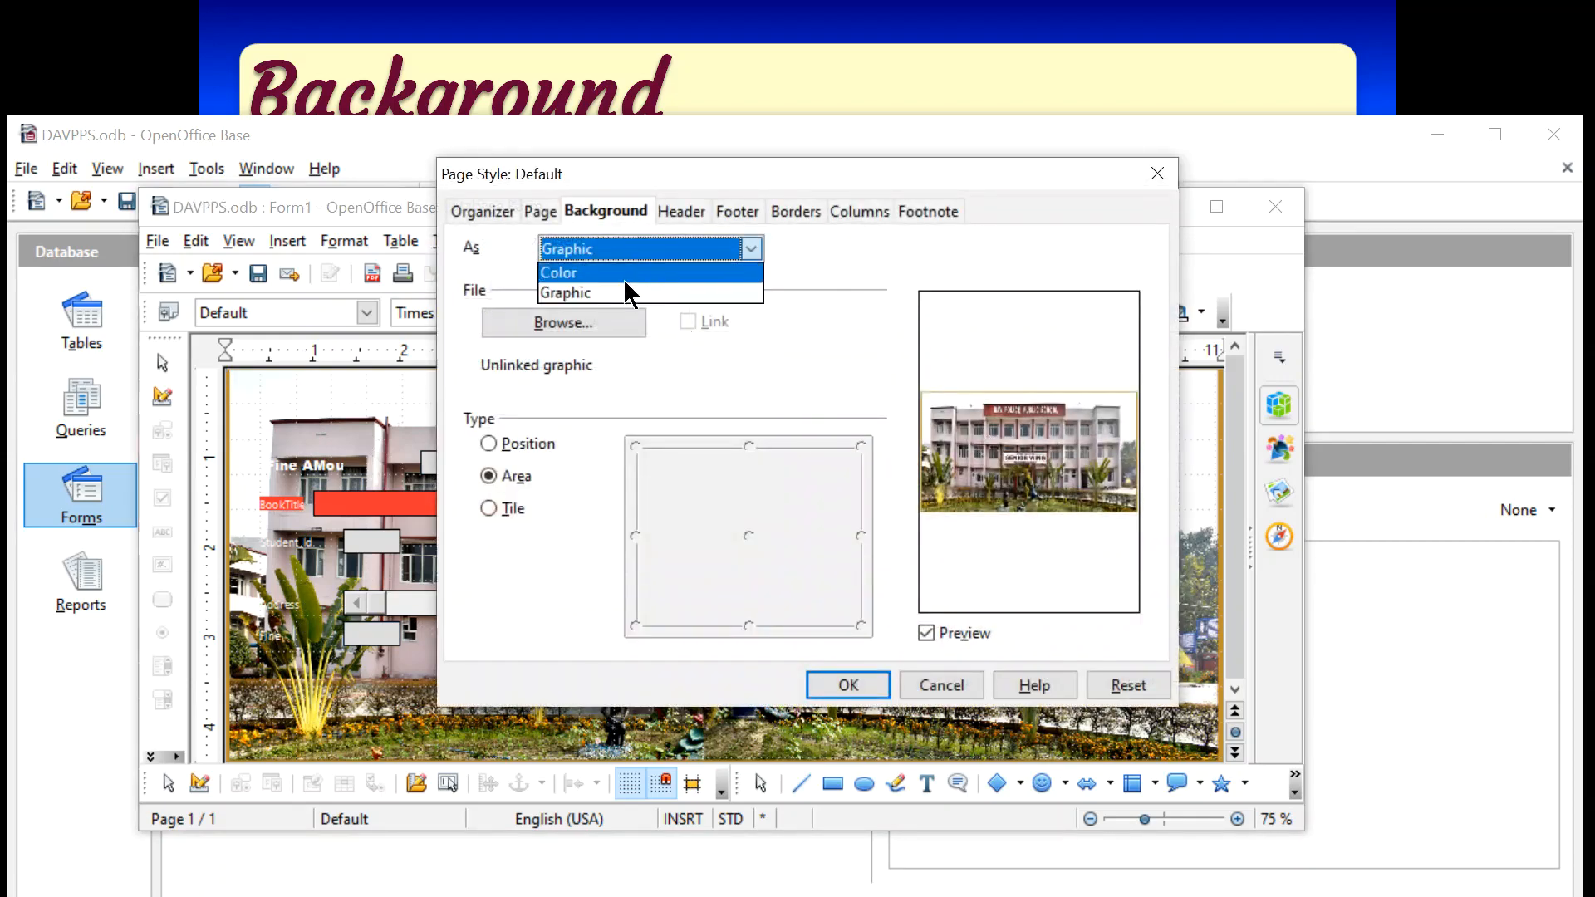
left_click(623, 277)
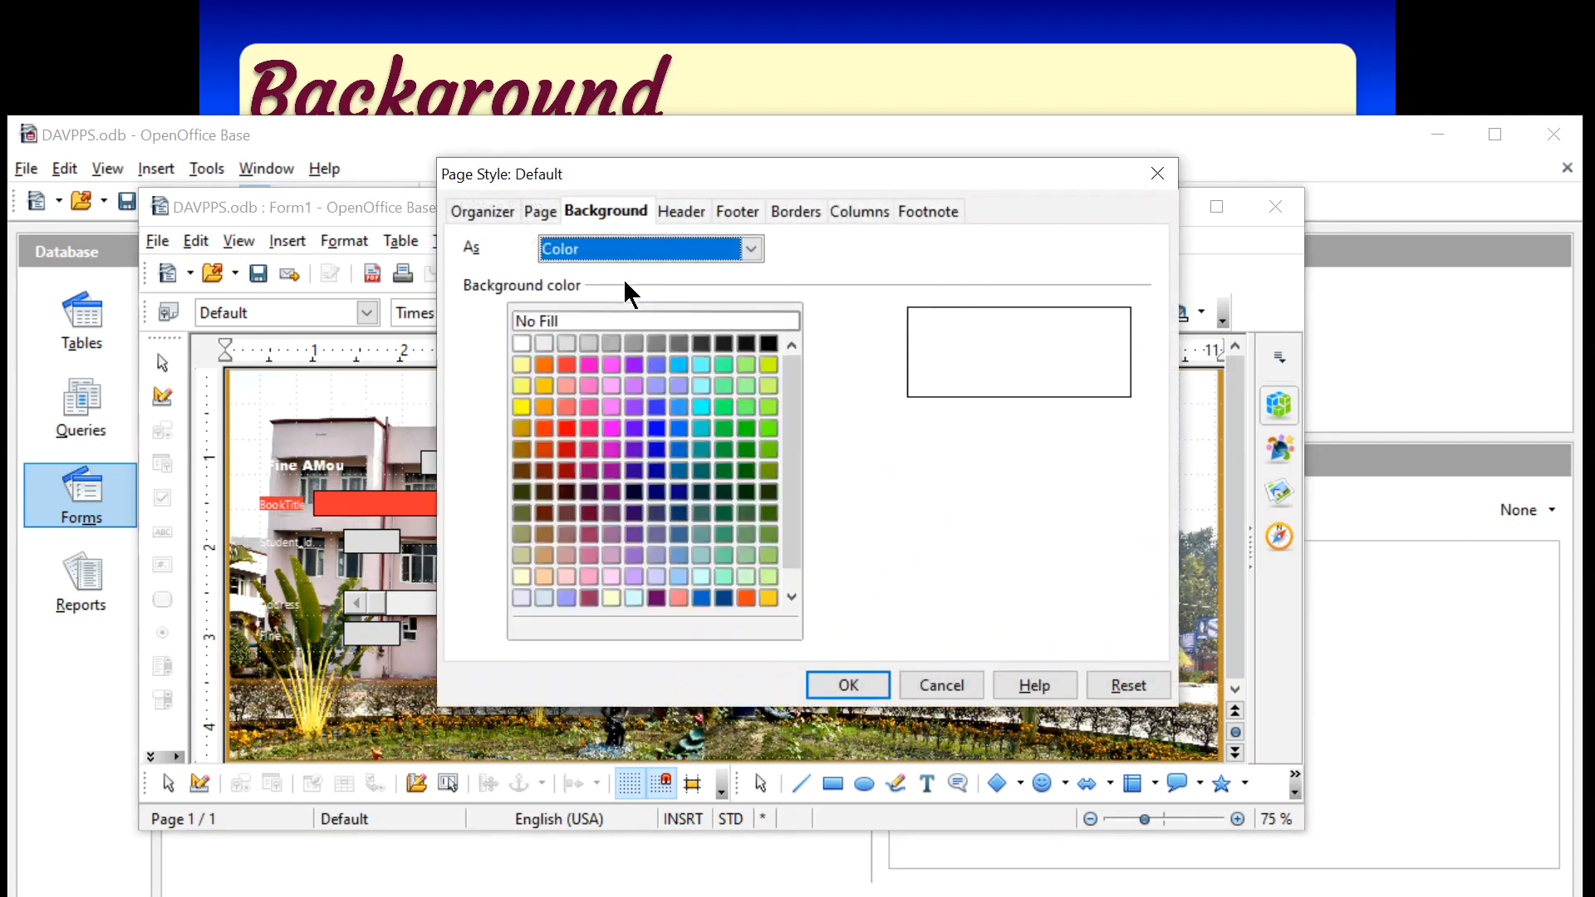
left_click(722, 387)
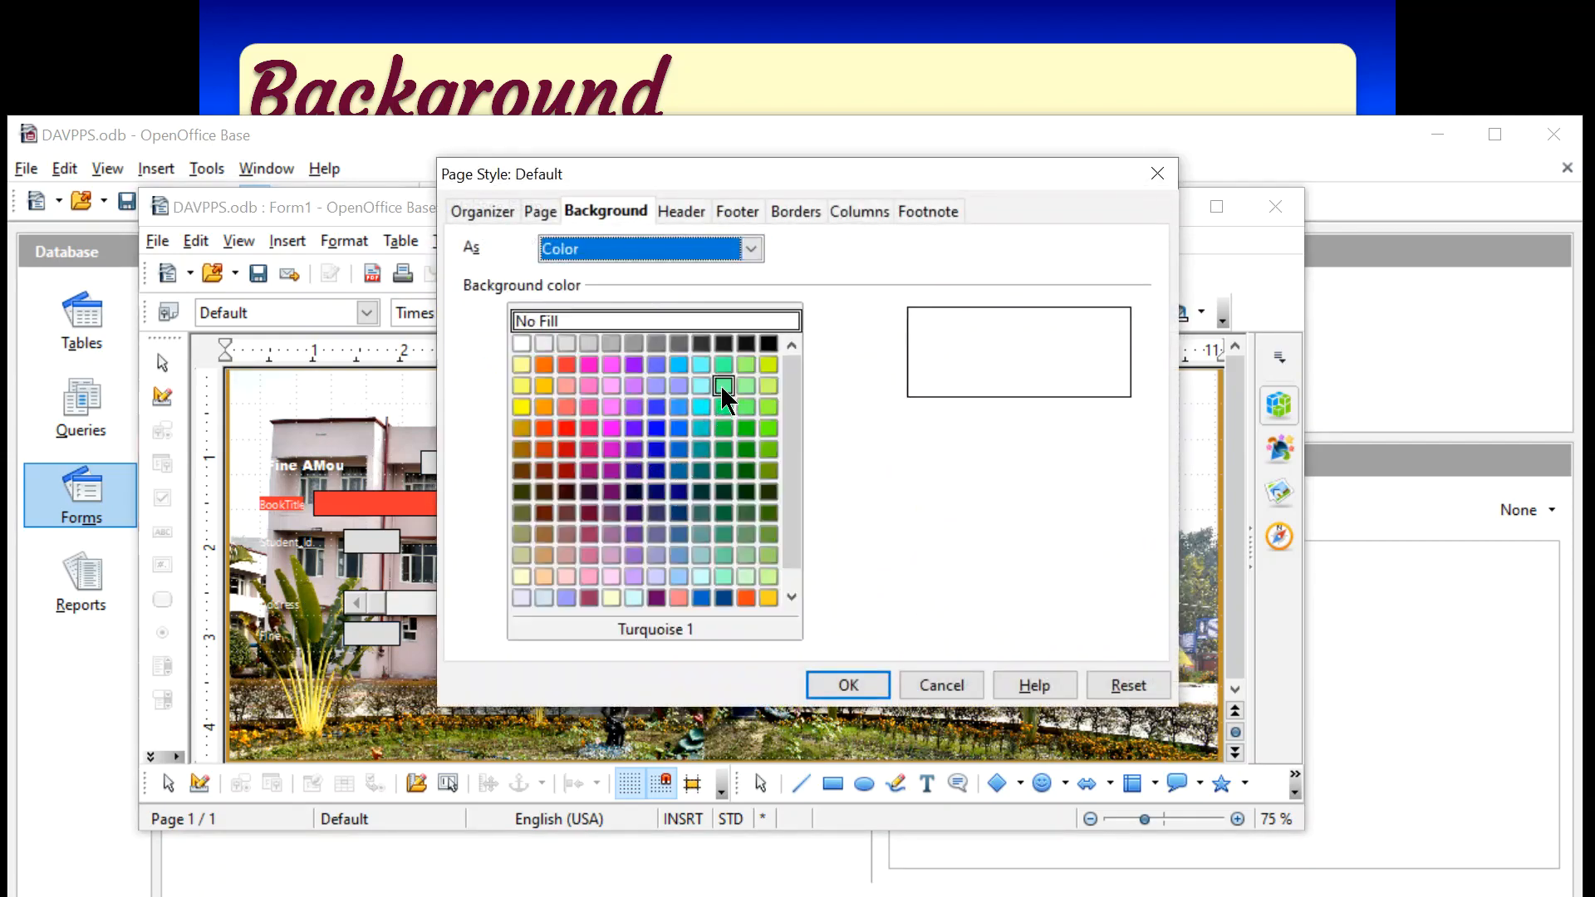
left_click(683, 501)
left_click(865, 683)
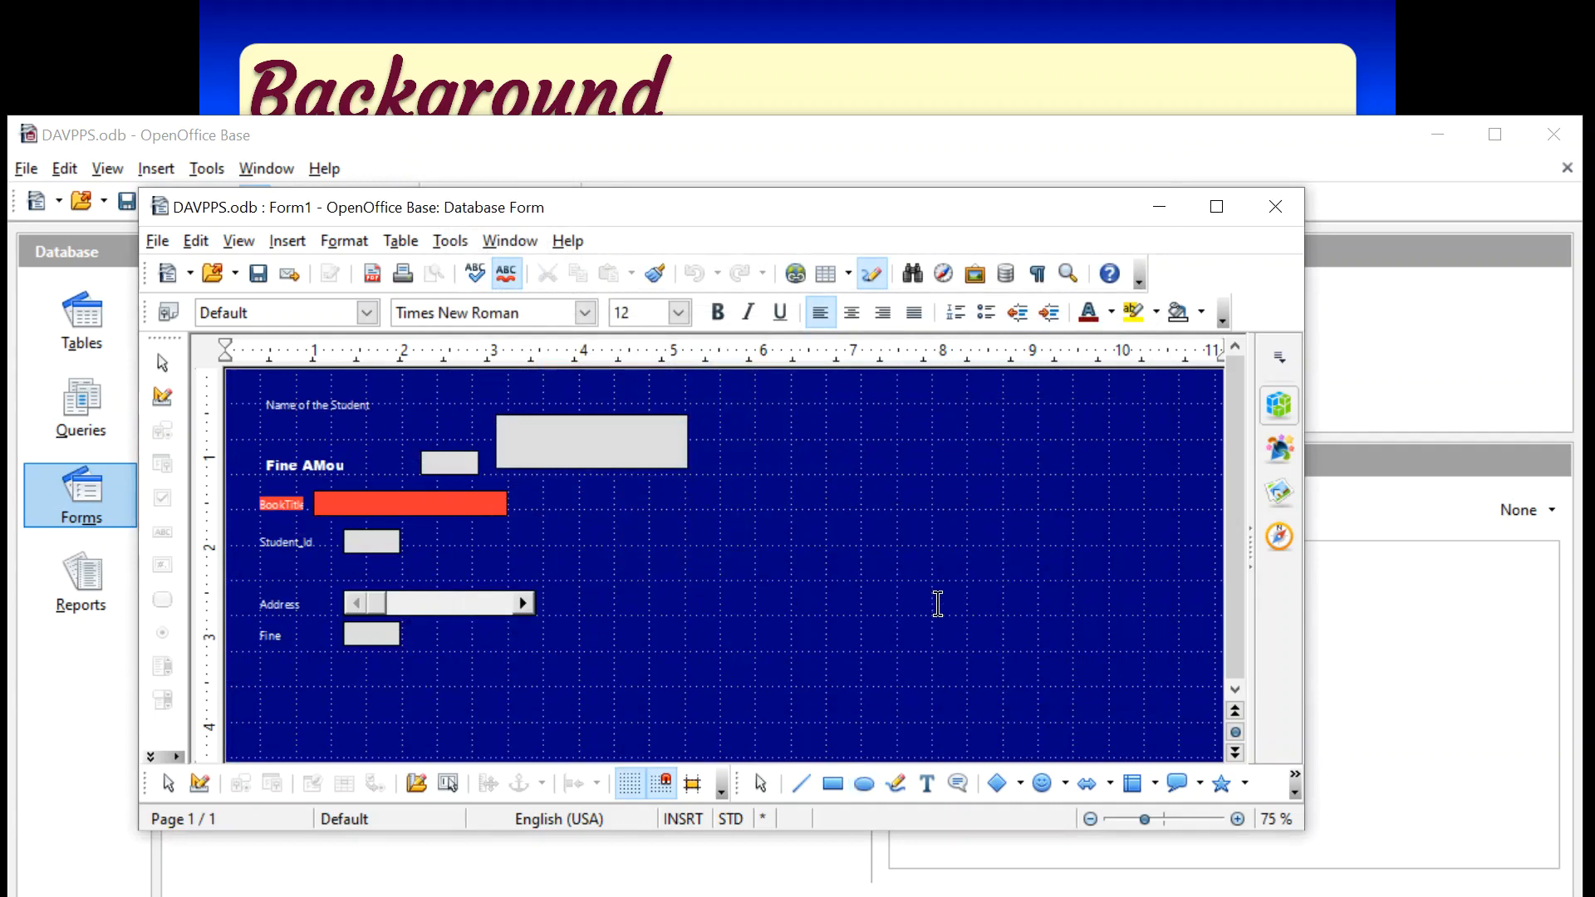
Switch back to the presentation and advance to the slide "Searching record using Form"
left_click(1067, 73)
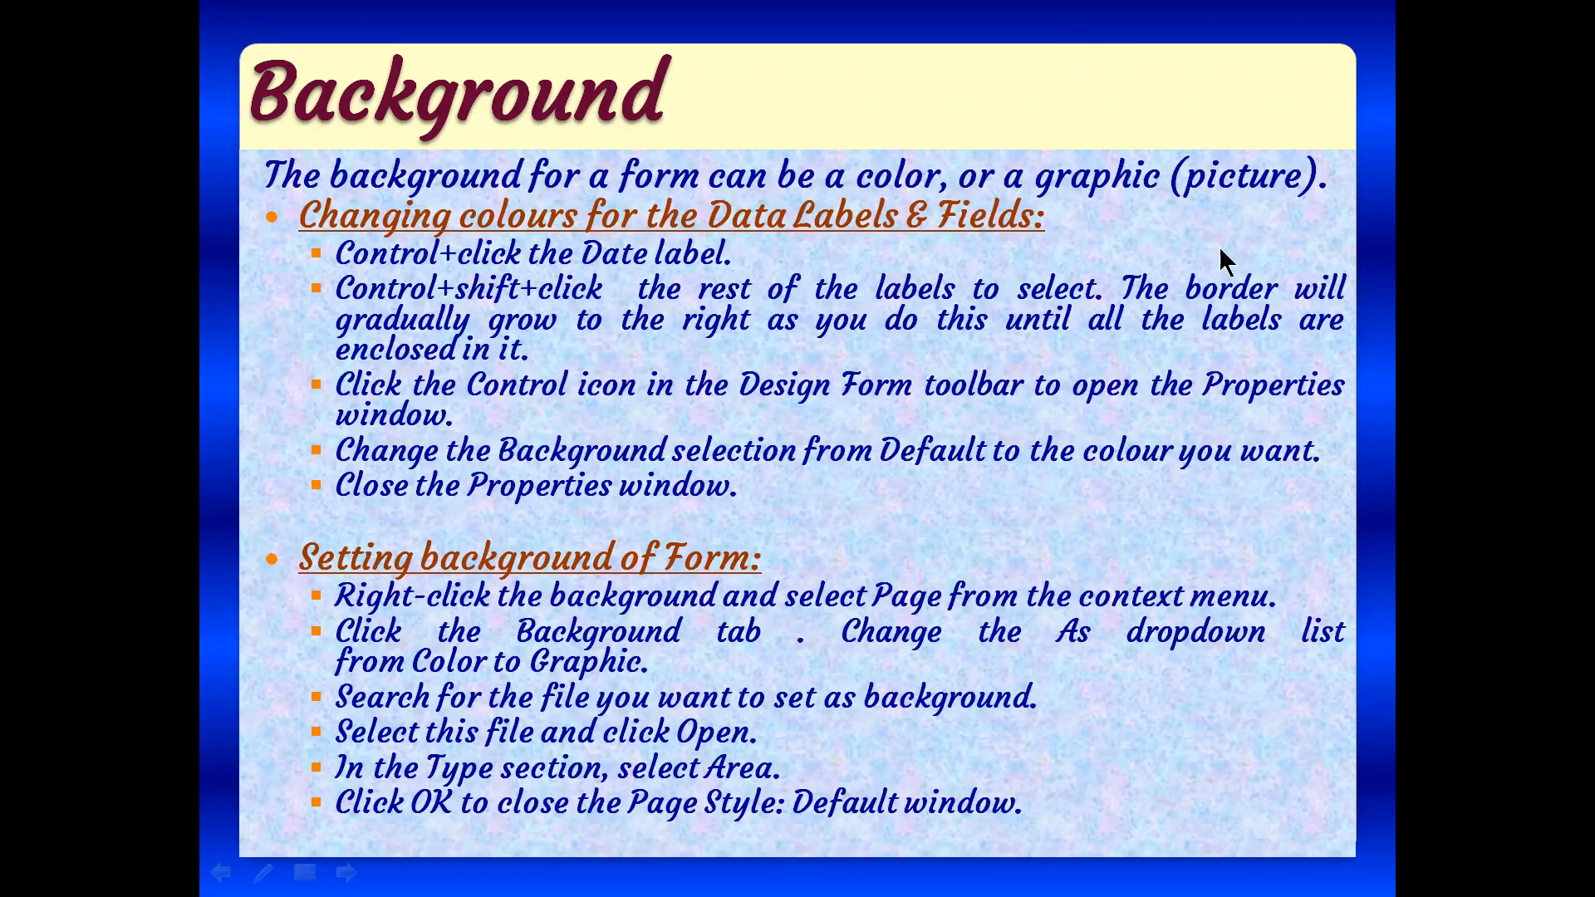
left_click(1243, 381)
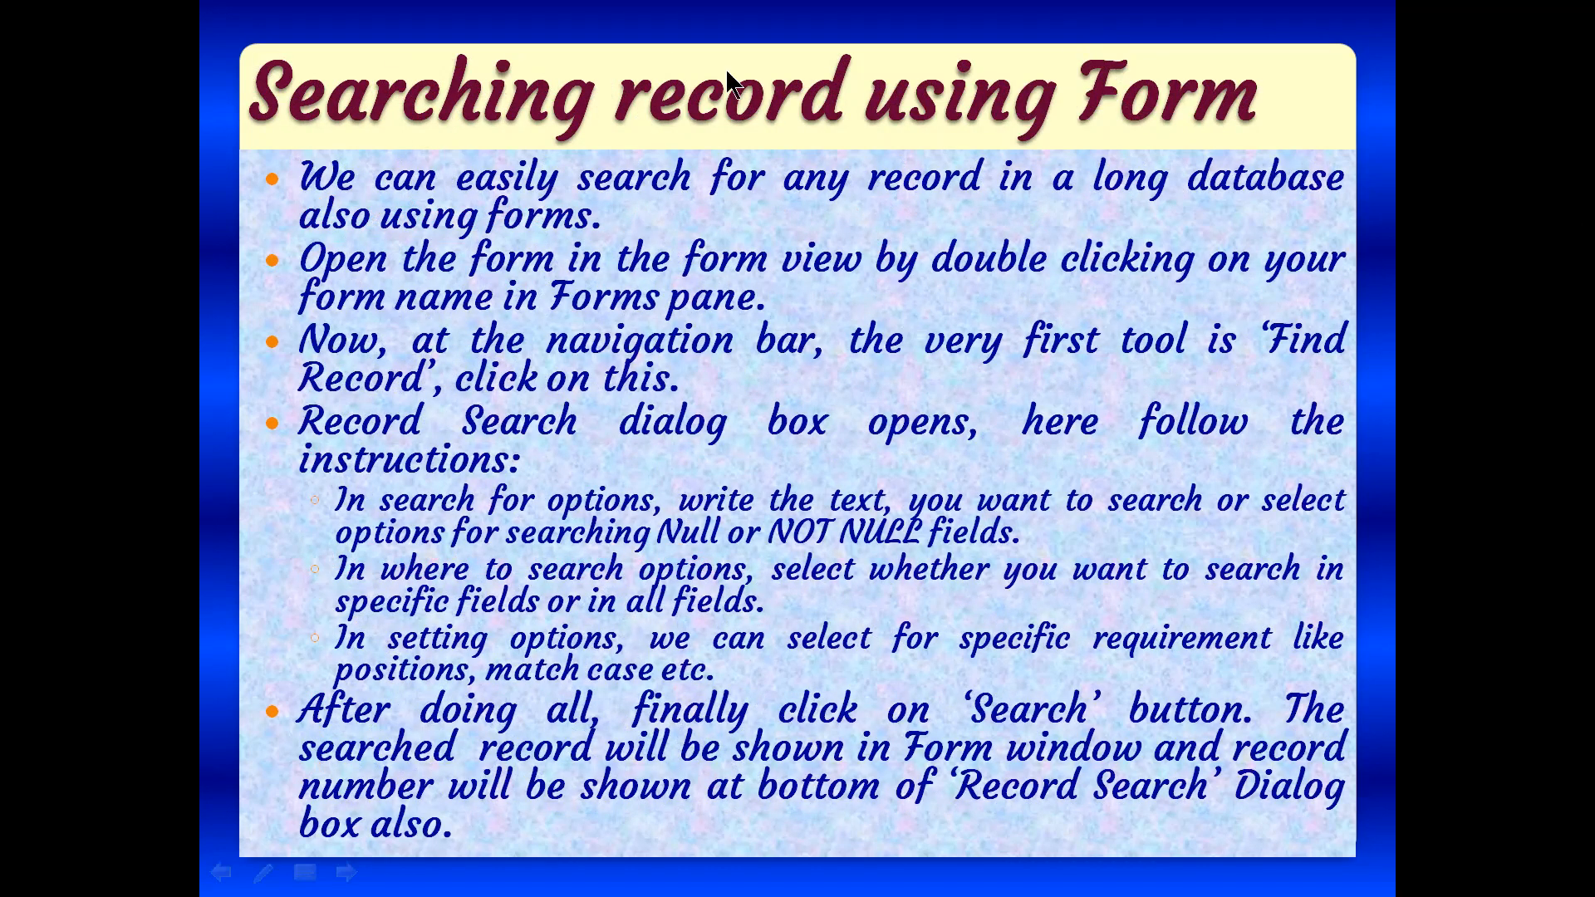